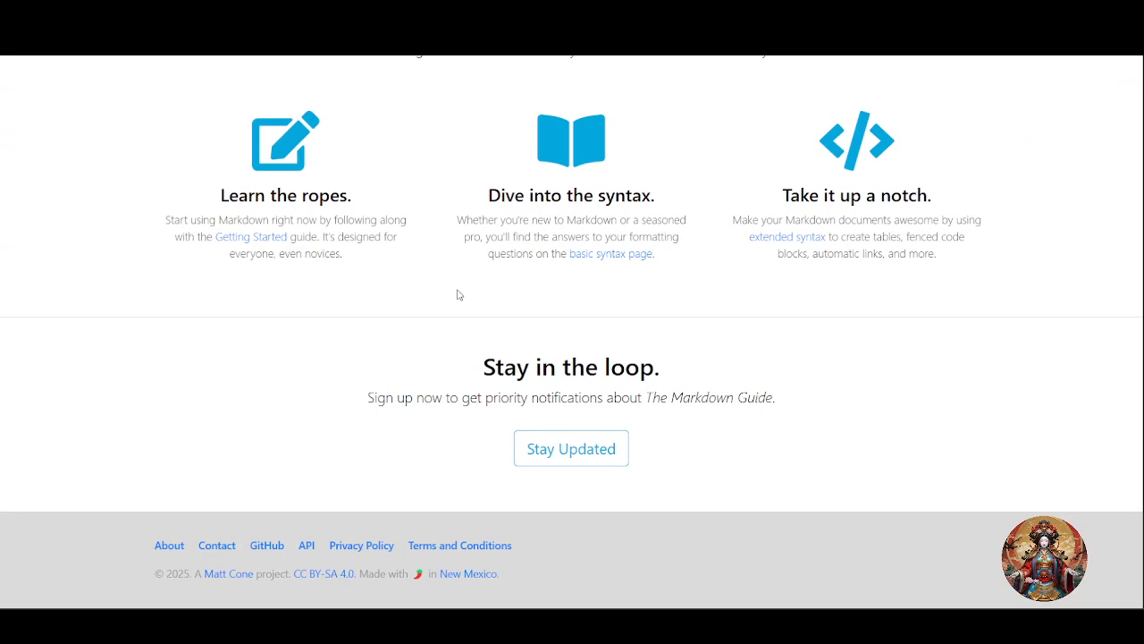
Step: Look over the Markdown Guide home page and open its Getting Started guide
scroll(457, 295, up, 4)
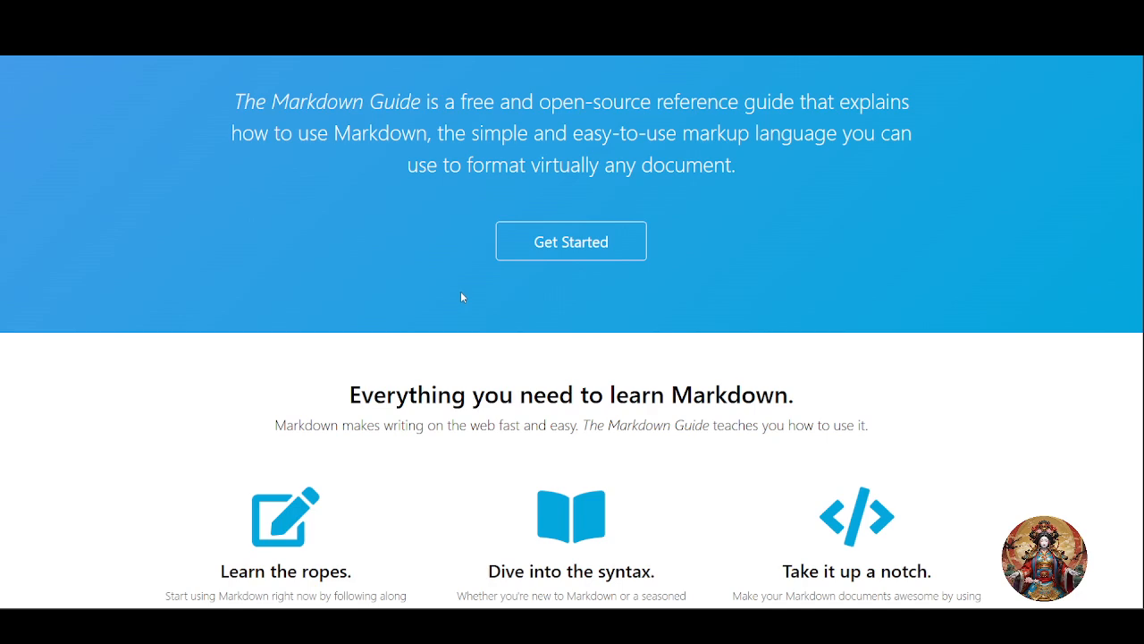
scroll(461, 296, down, 4)
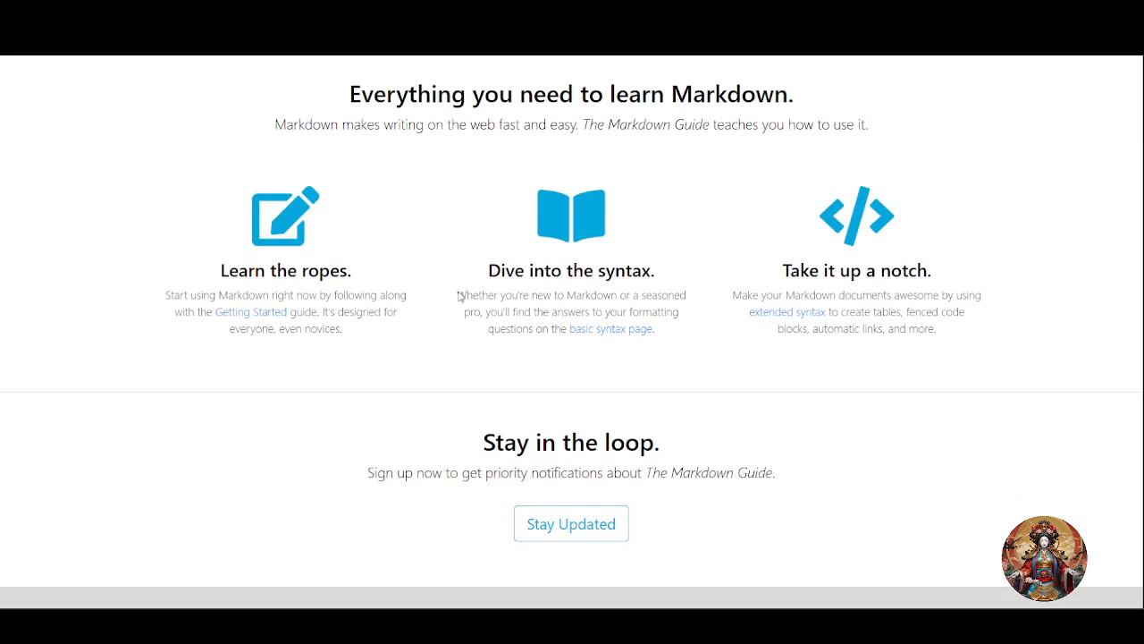
scroll(461, 296, down, 1)
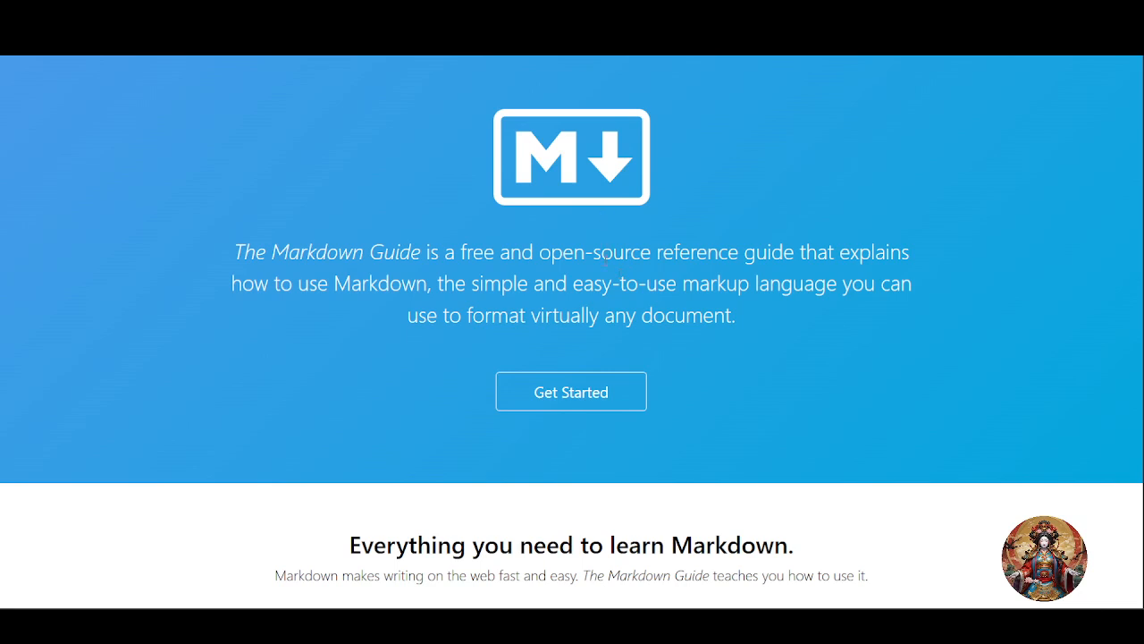
scroll(604, 260, down, 3)
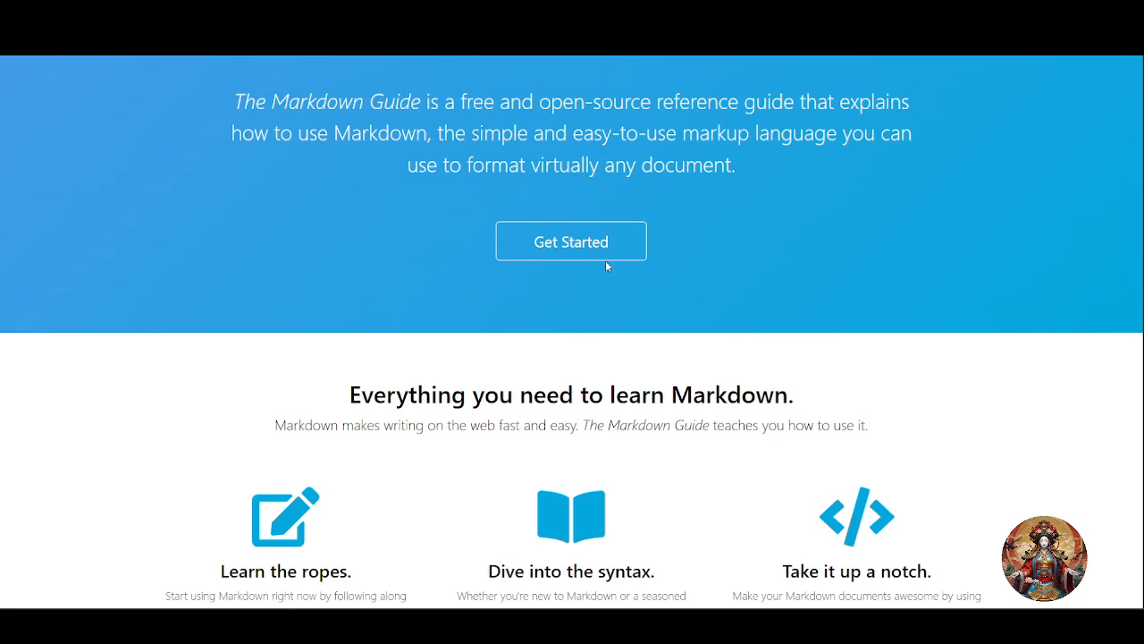
scroll(607, 263, down, 7)
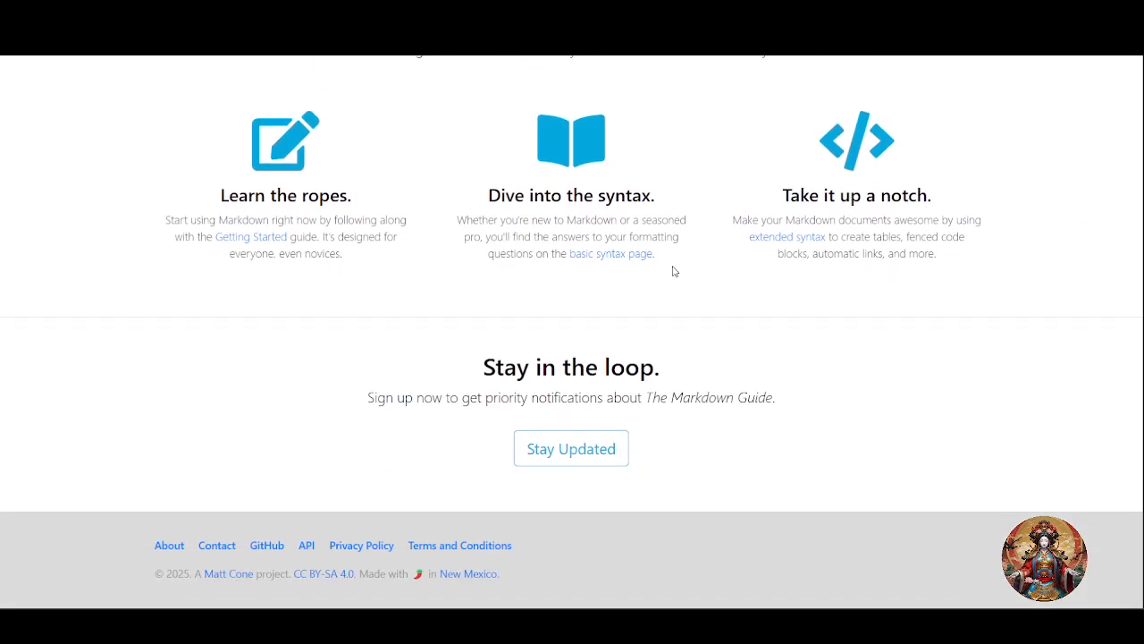
scroll(688, 268, up, 11)
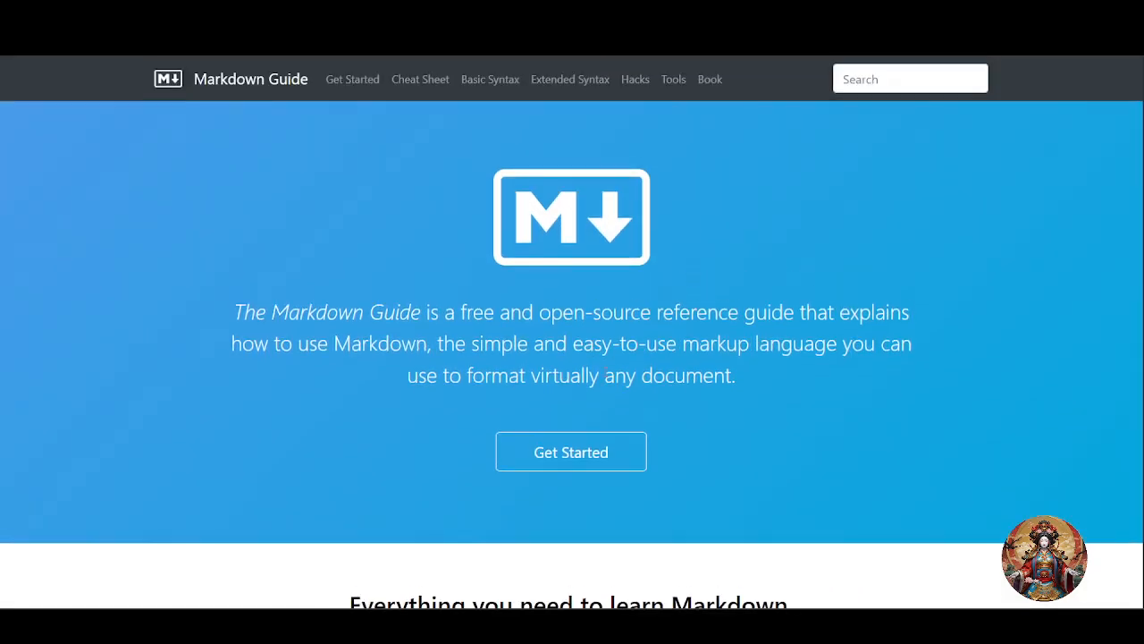
click(584, 457)
Step: Highlight the definition of Markdown as a lightweight markup language in the What is Markdown? section
scroll(569, 442, down, 4)
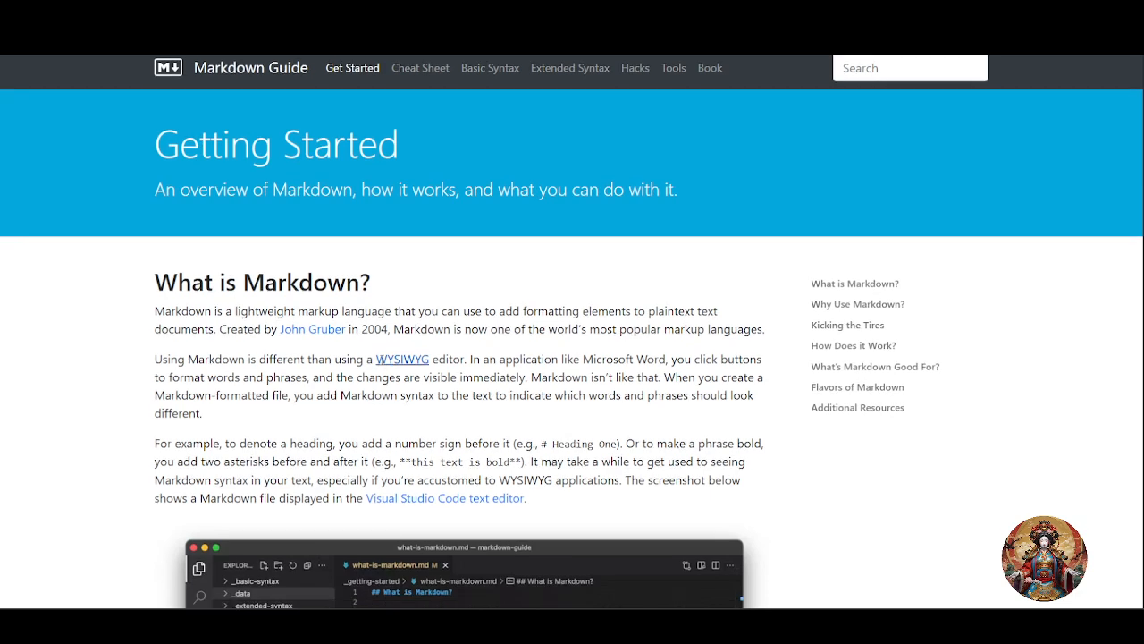
scroll(274, 264, up, 2)
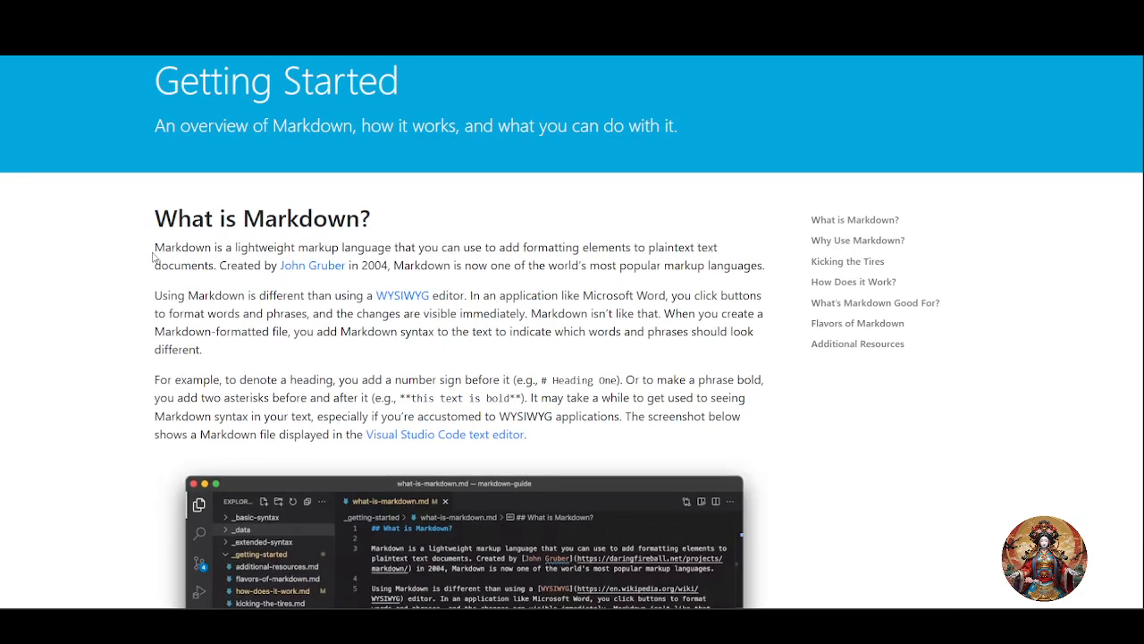
drag(236, 247, 279, 266)
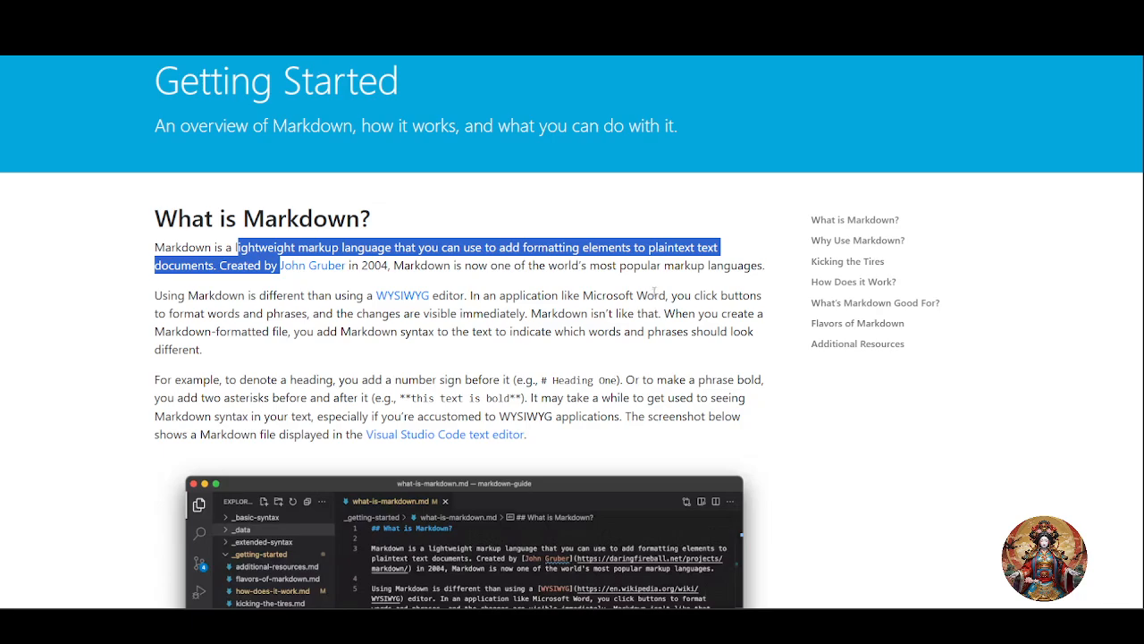
Step: Examine the Dillinger editor example in the Kicking the Tires section, comparing the Markdown source with its rendered preview
scroll(480, 311, down, 1)
scroll(479, 311, down, 20)
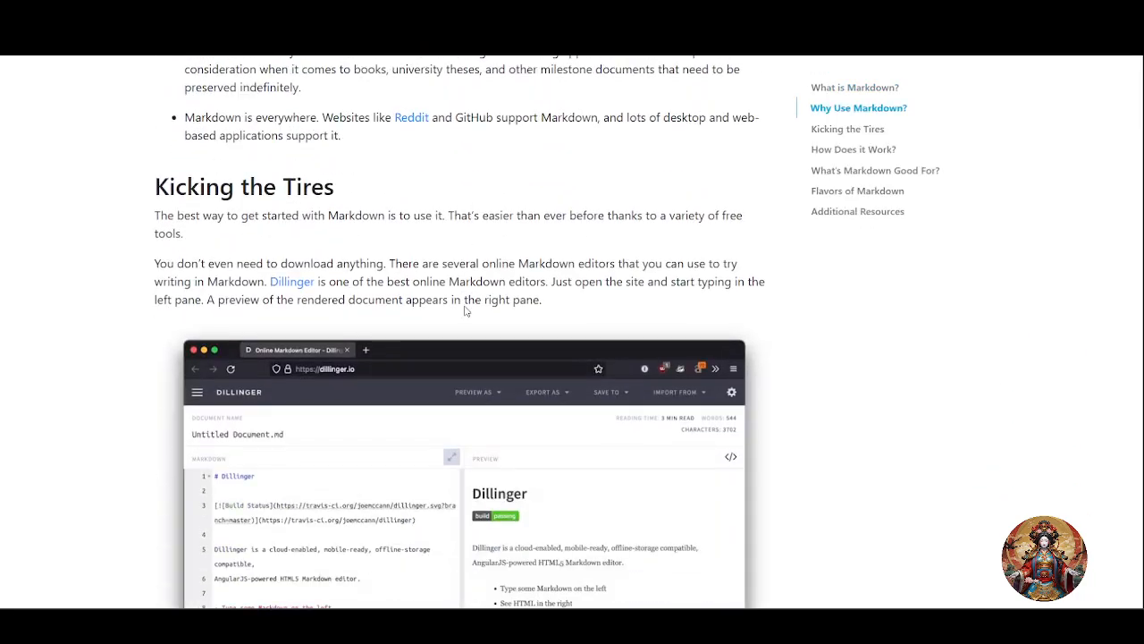
scroll(460, 330, down, 10)
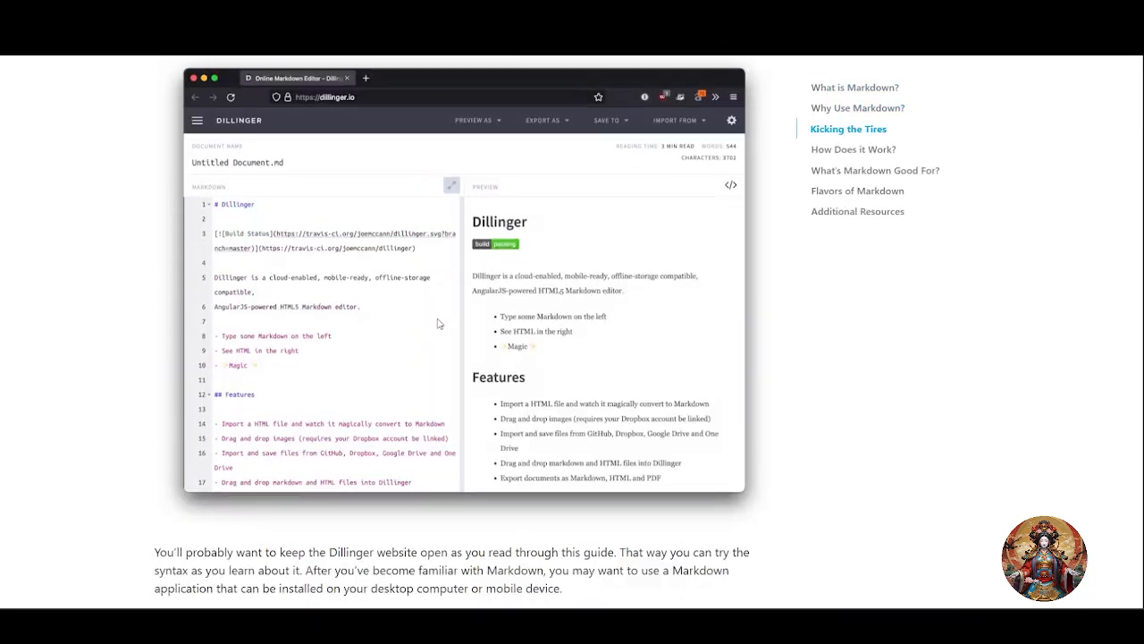
scroll(452, 327, down, 15)
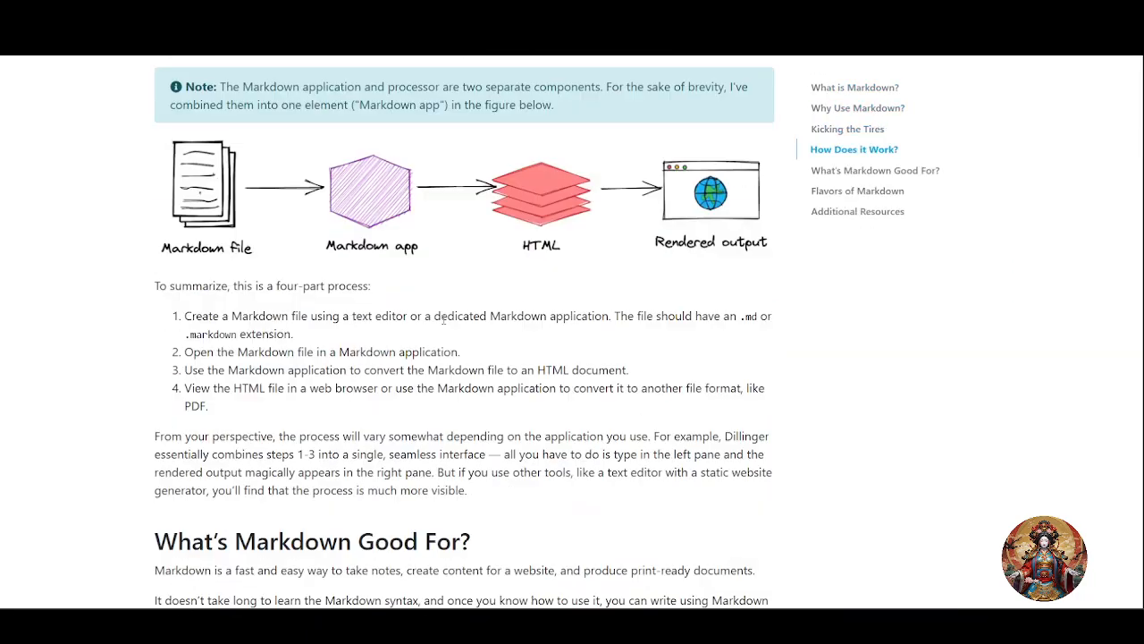
scroll(446, 321, up, 10)
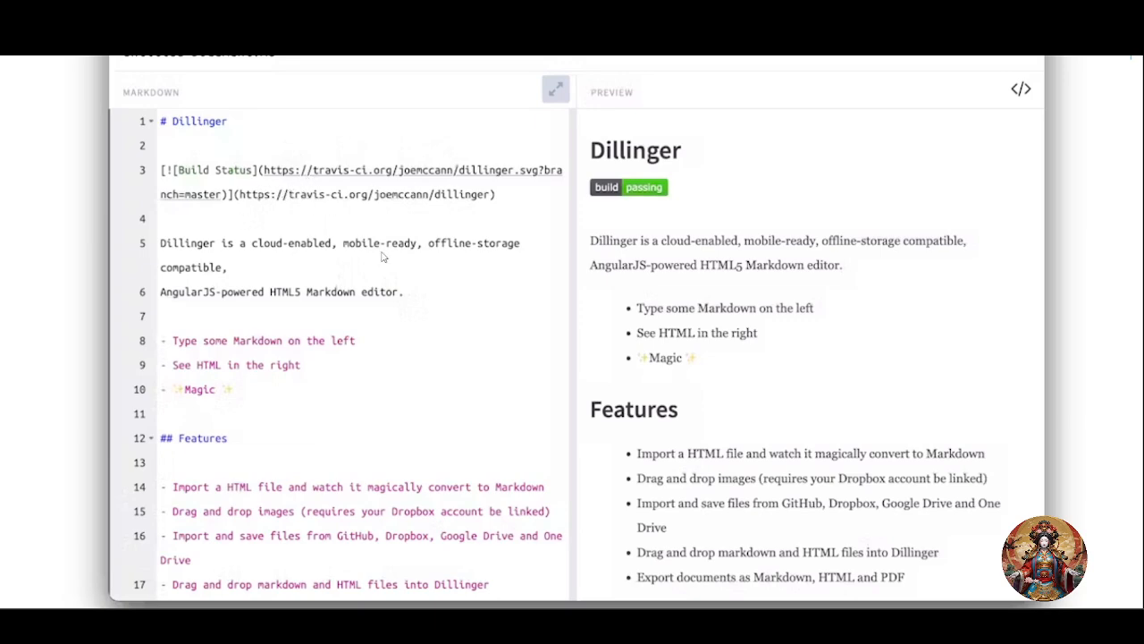
scroll(269, 310, down, 3)
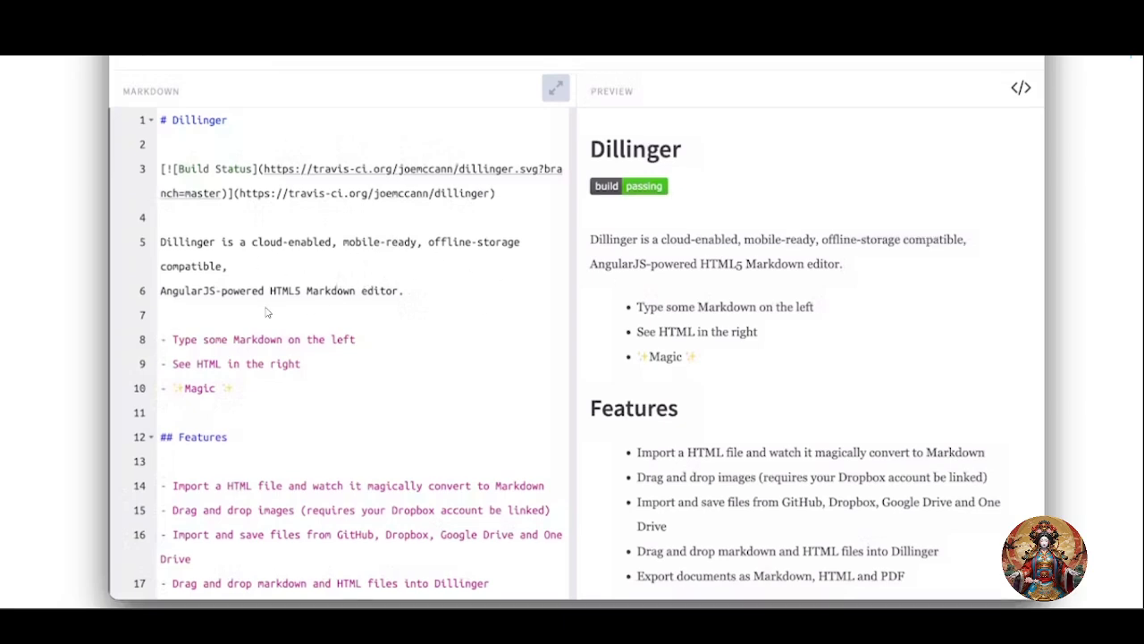
scroll(241, 344, up, 3)
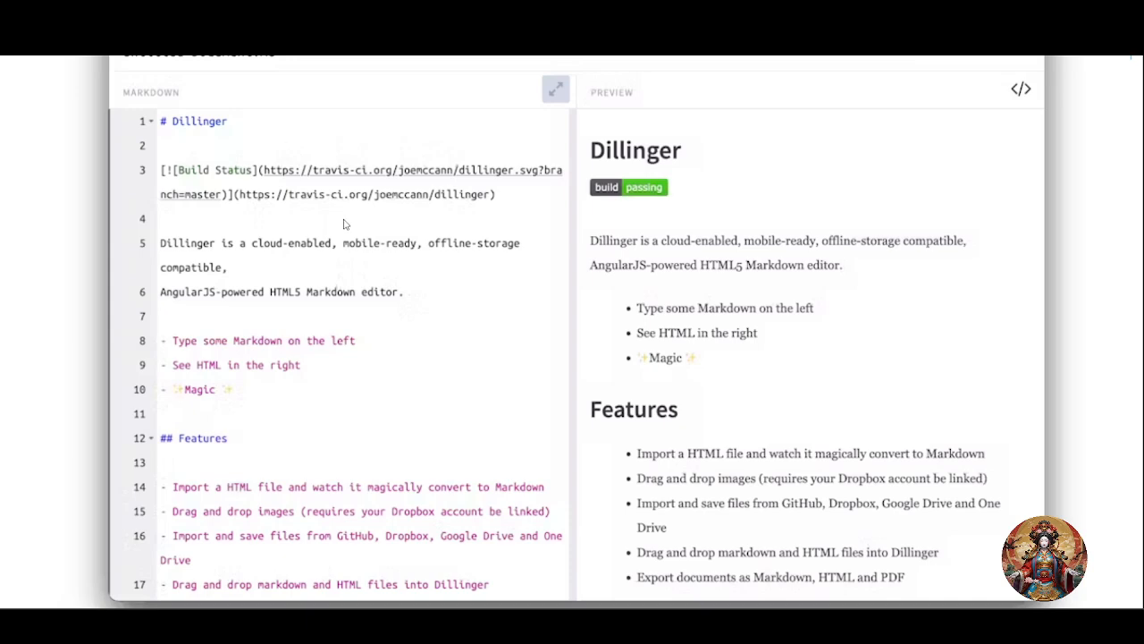
scroll(345, 224, down, 5)
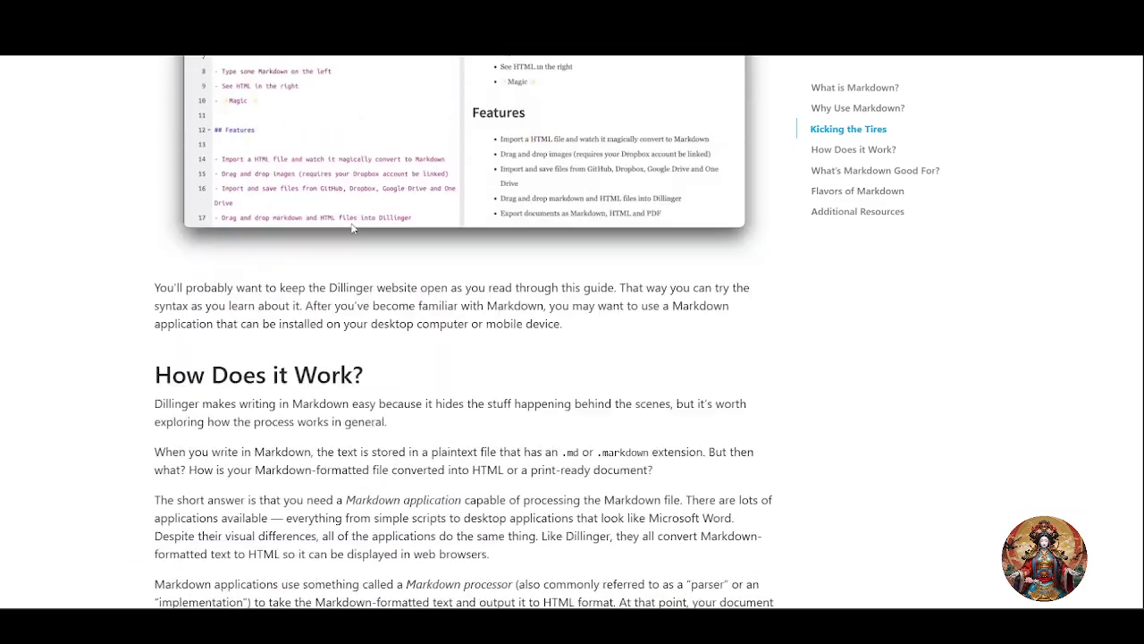
scroll(352, 229, down, 1)
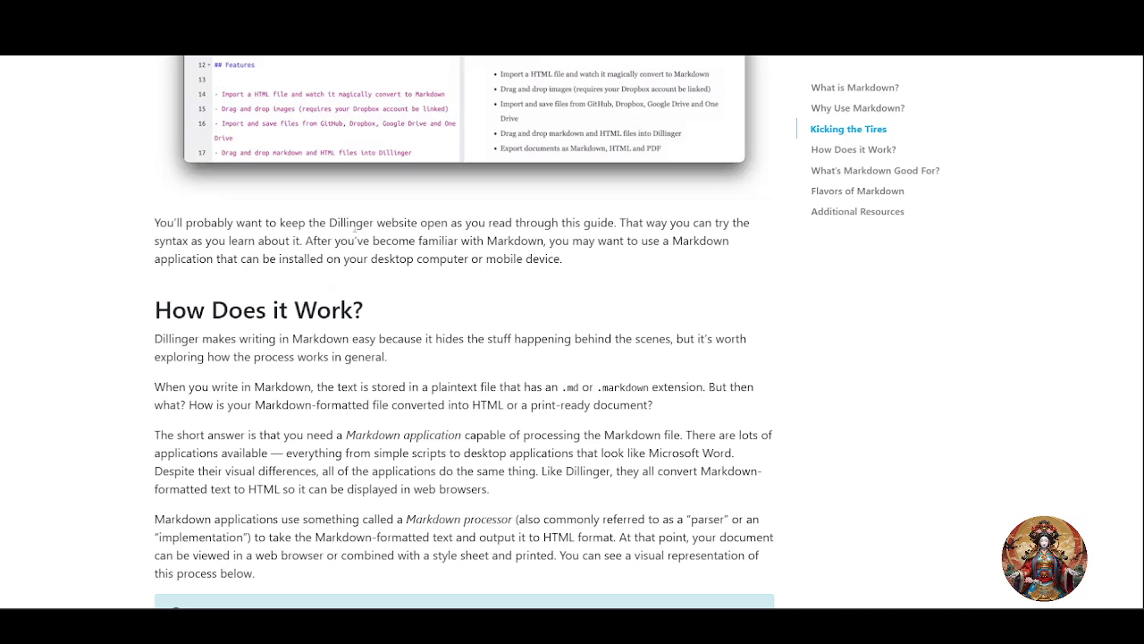
Step: Read the reasons for using Markdown listed in the Why Use Markdown? section
scroll(429, 260, up, 10)
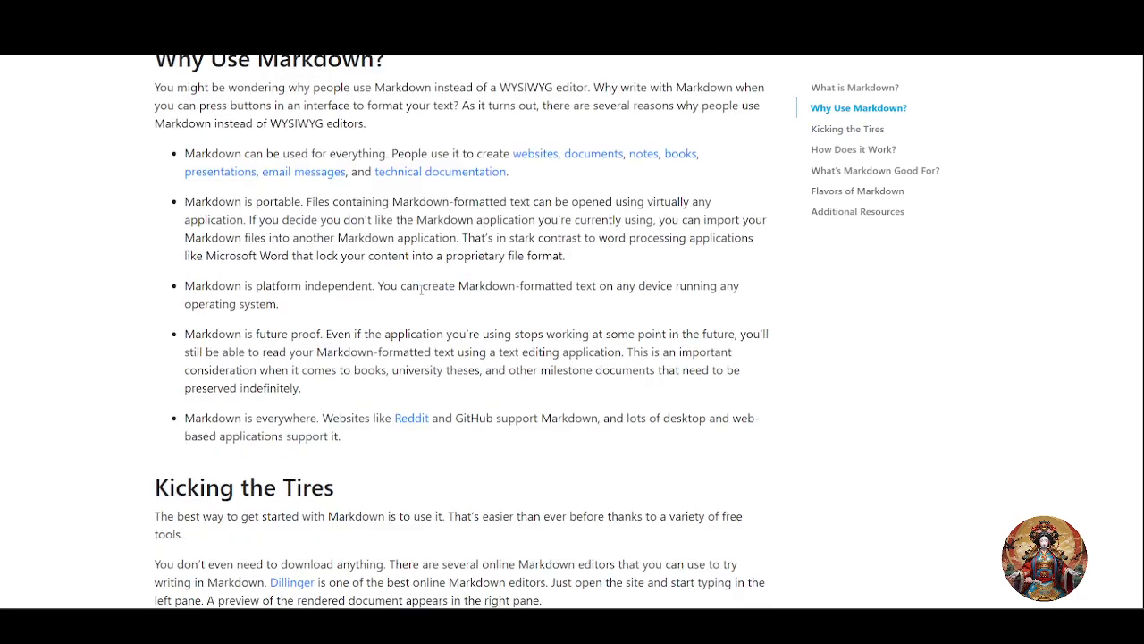
scroll(422, 293, down, 3)
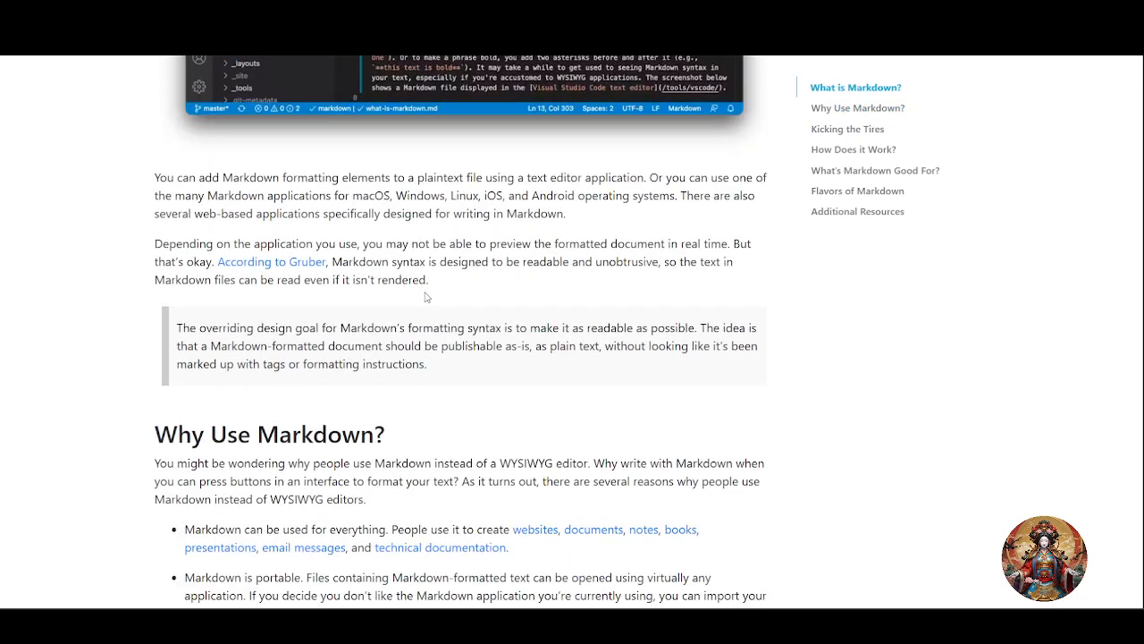
scroll(427, 297, down, 1)
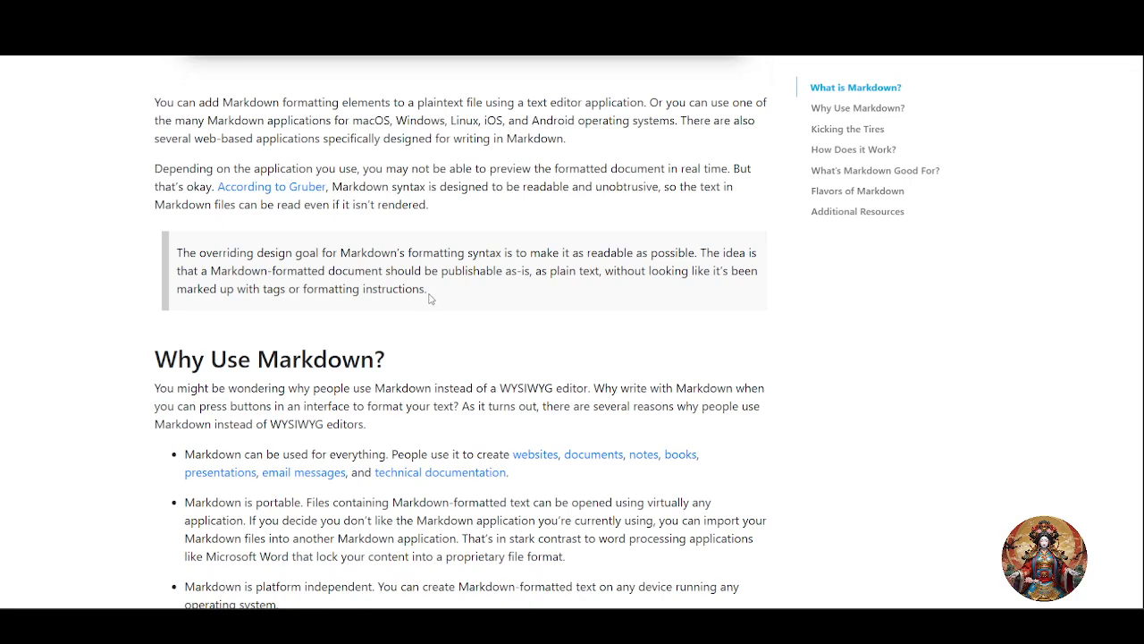
scroll(429, 298, down, 3)
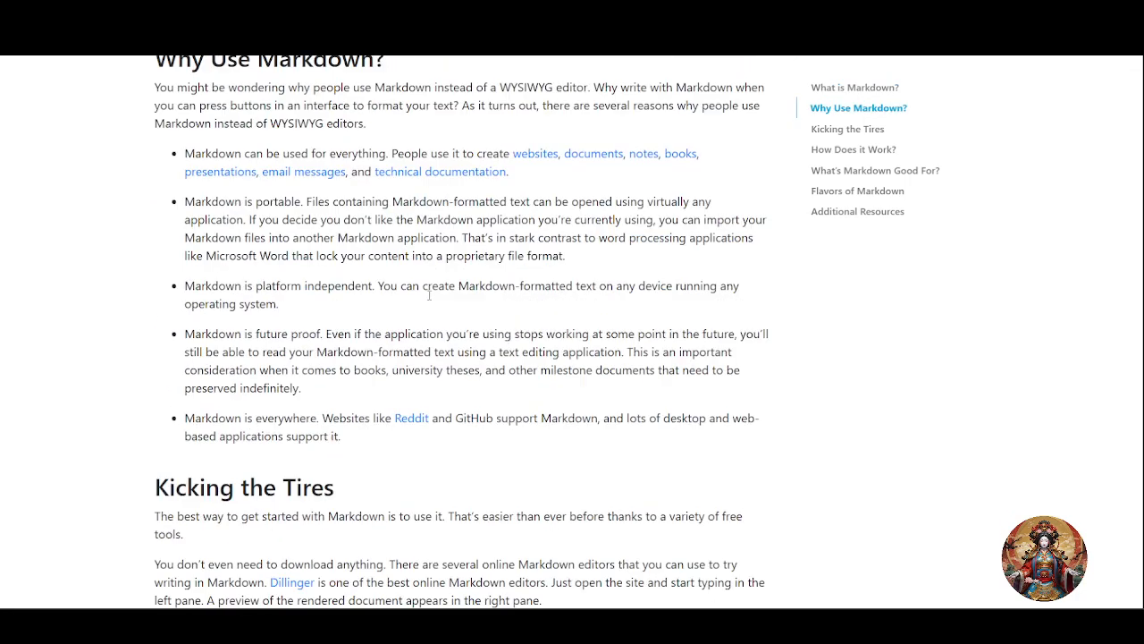
scroll(429, 295, down, 1)
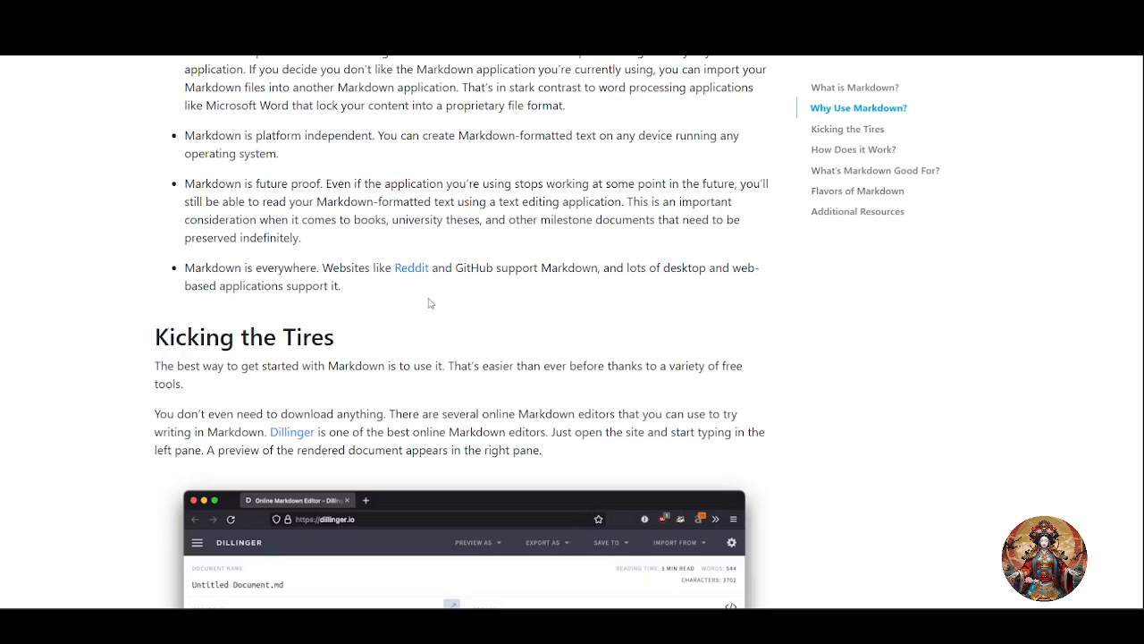
Step: Review the How Does it Work? section, including the diagram of the Markdown-to-output process
scroll(429, 304, down, 6)
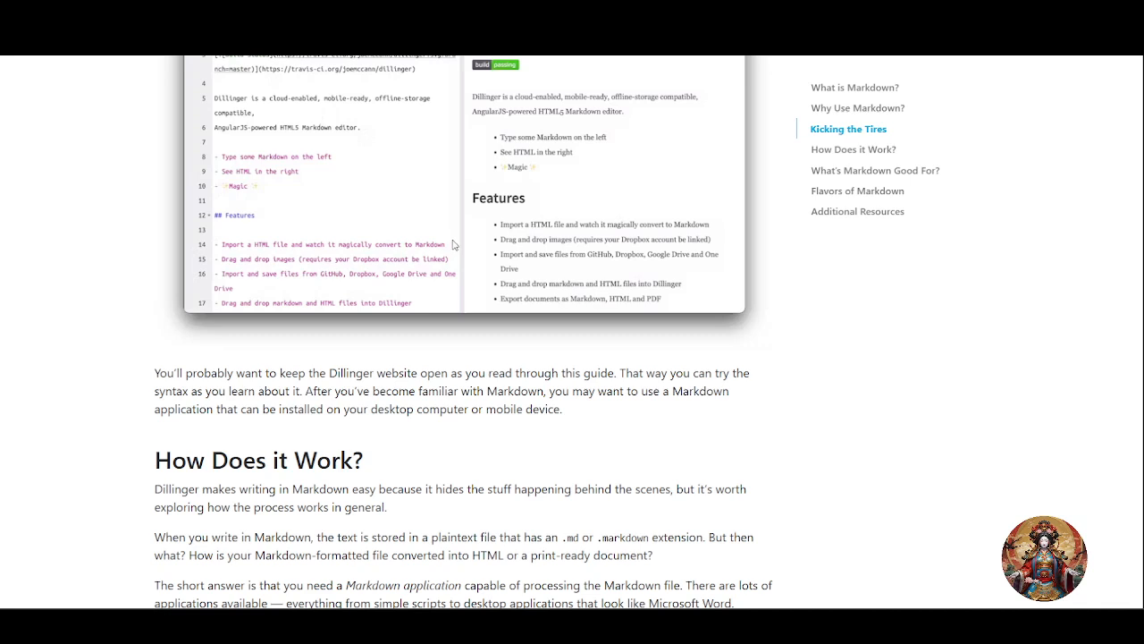
scroll(453, 261, down, 1)
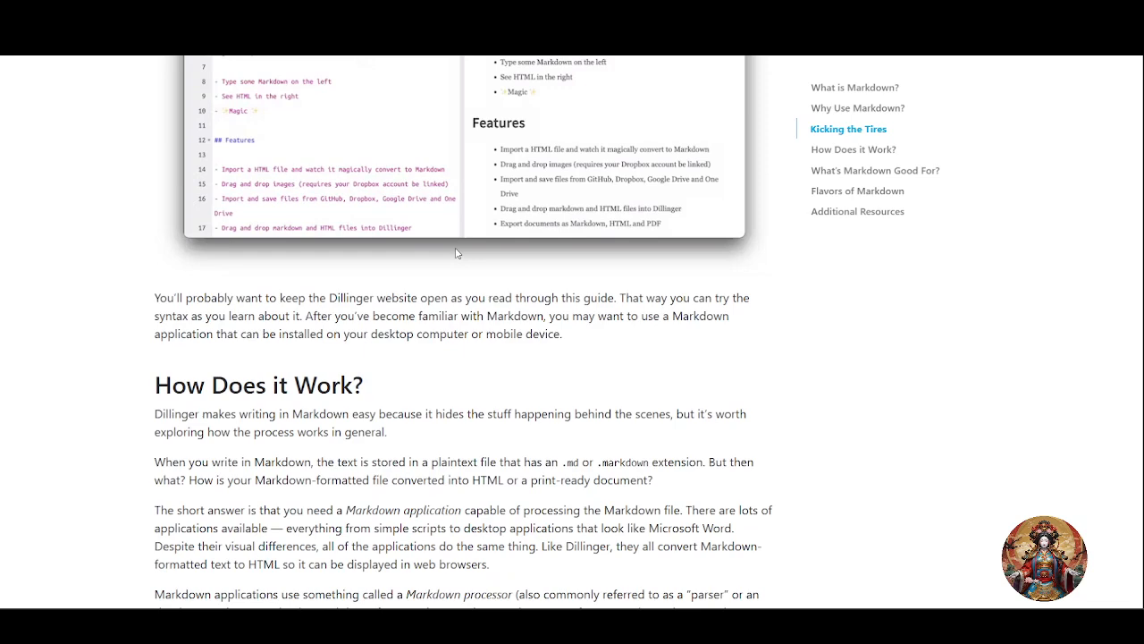
scroll(456, 255, down, 2)
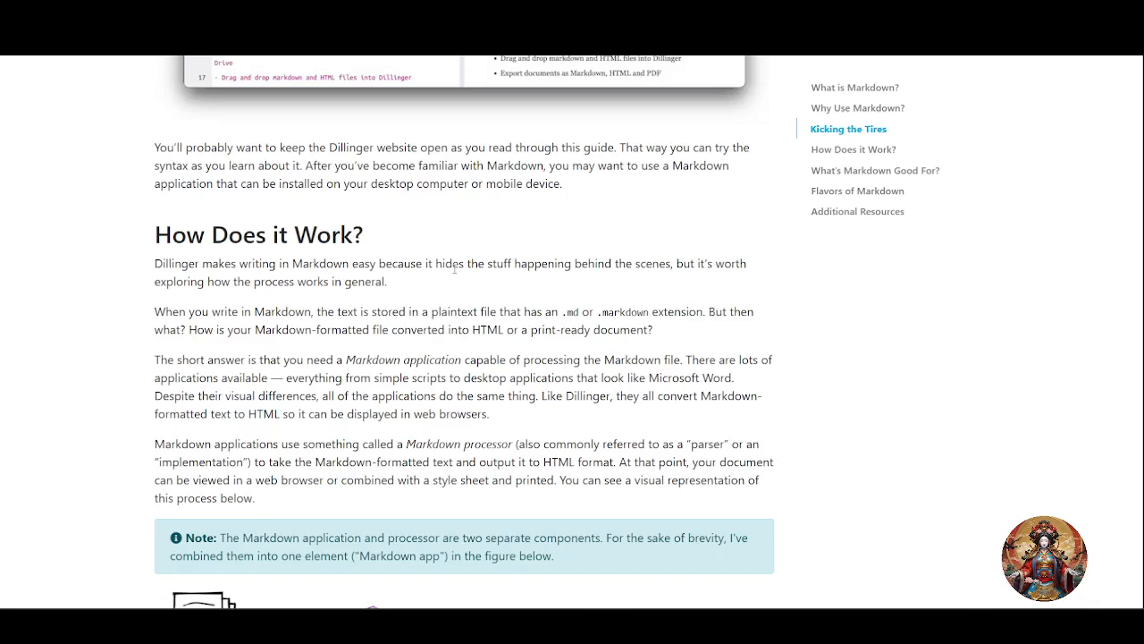
scroll(454, 267, down, 10)
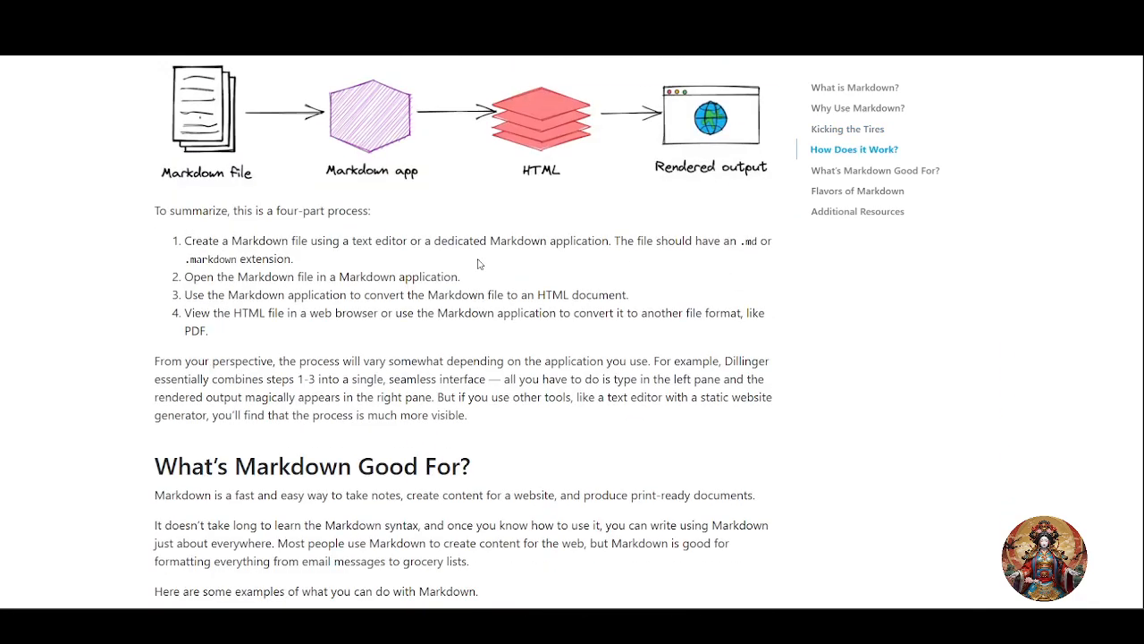
scroll(485, 259, down, 4)
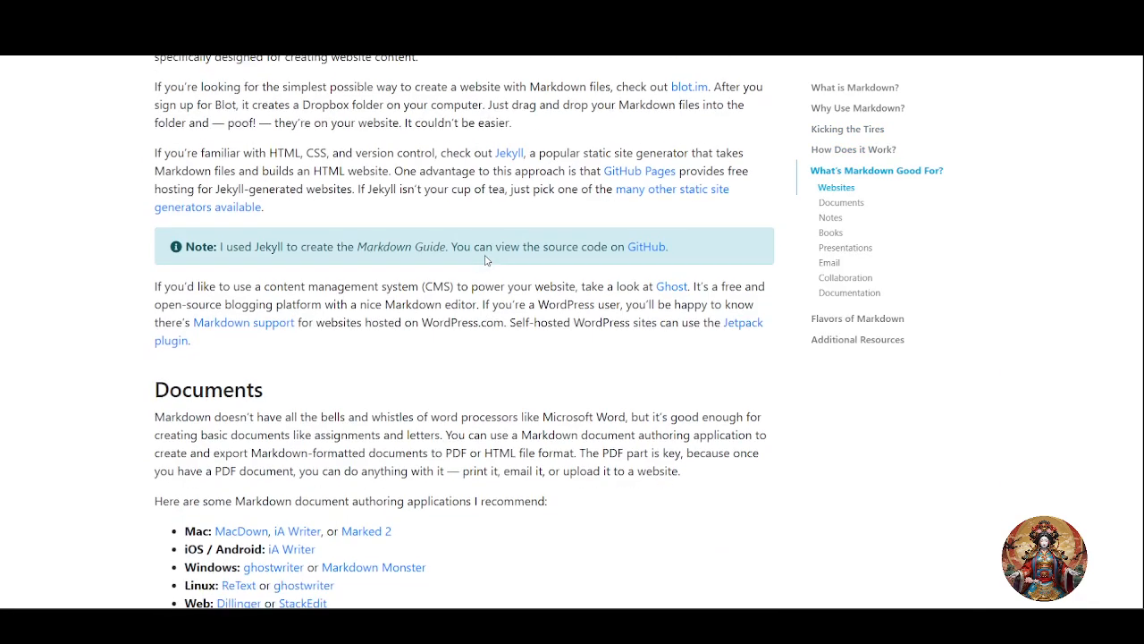
Step: Examine the Websites and Documents use cases, including the recommended Markdown authoring applications for each platform
scroll(485, 260, down, 1)
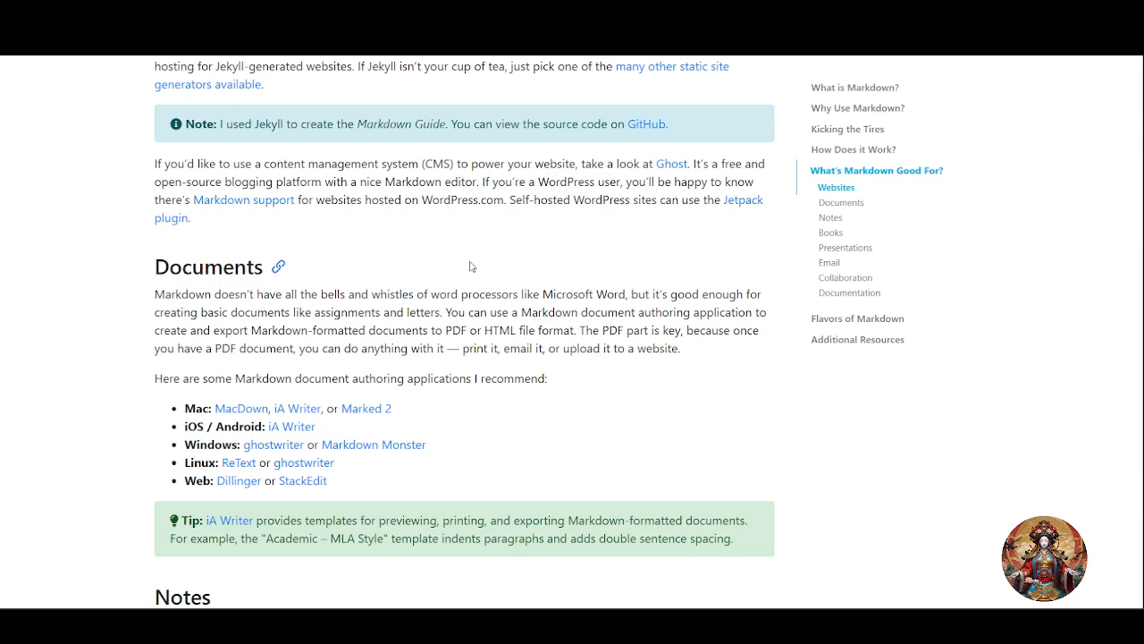
scroll(482, 252, up, 1)
scroll(483, 253, up, 2)
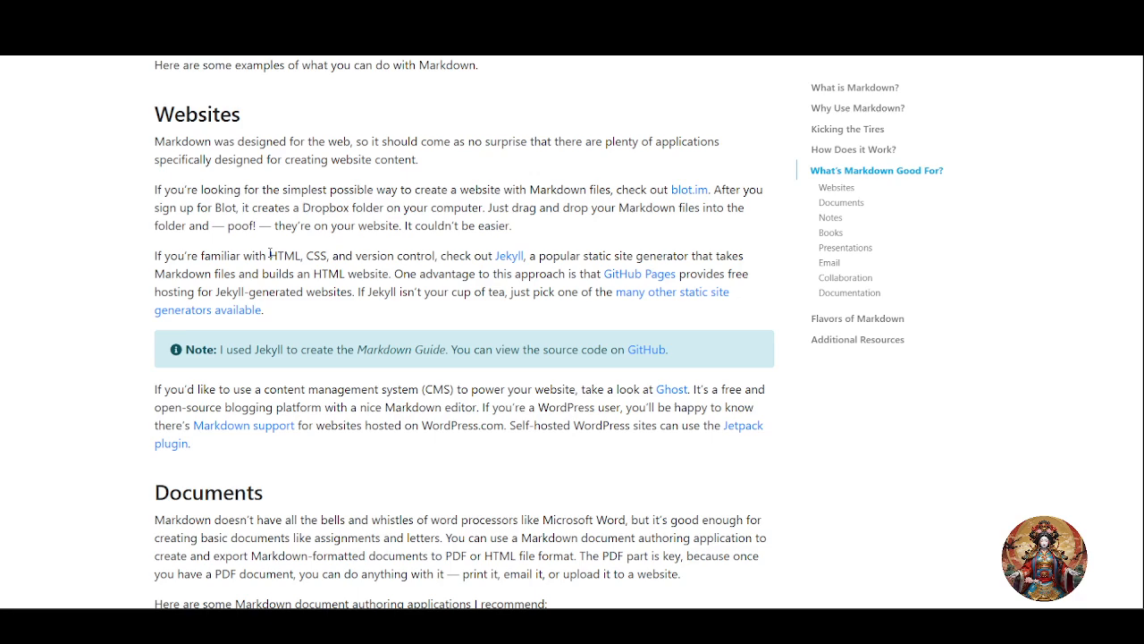
scroll(270, 254, down, 3)
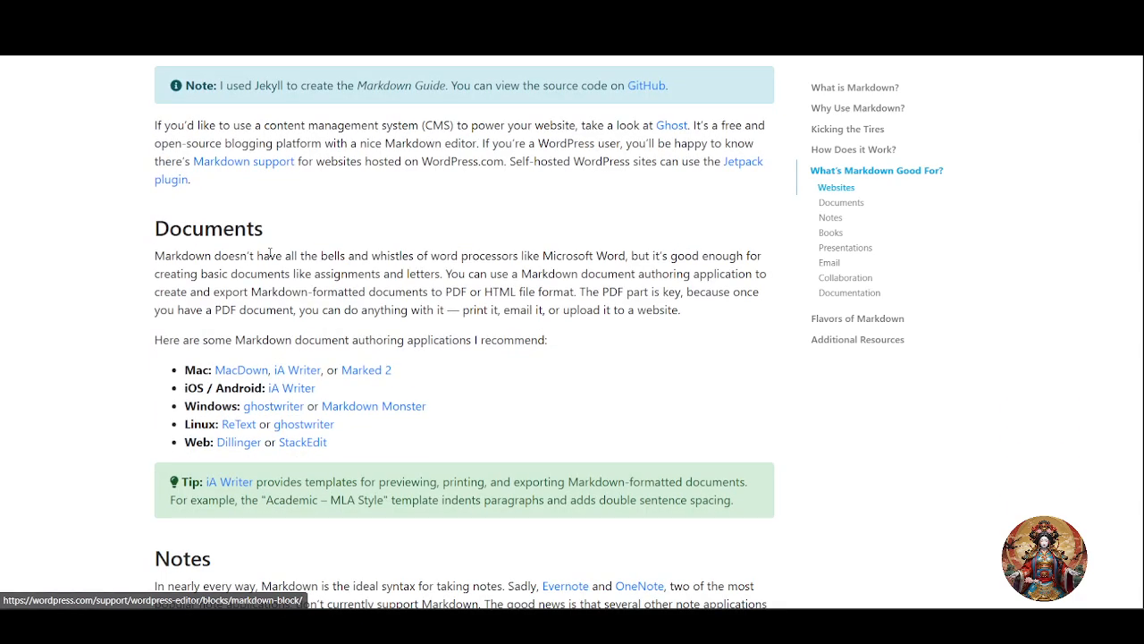
scroll(270, 254, down, 1)
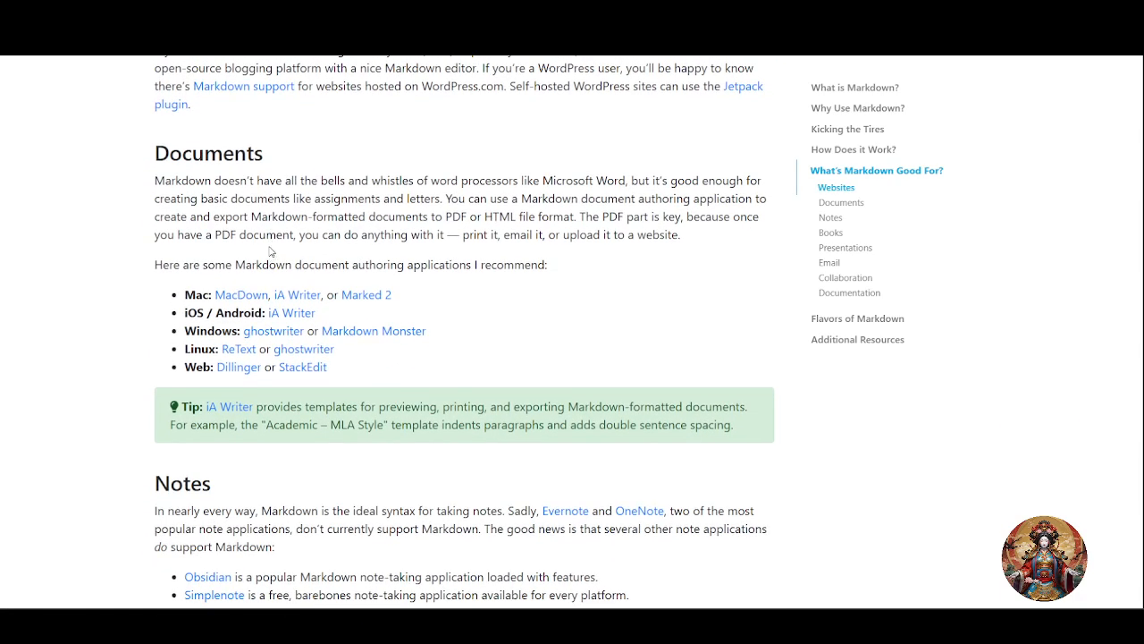
scroll(249, 234, down, 1)
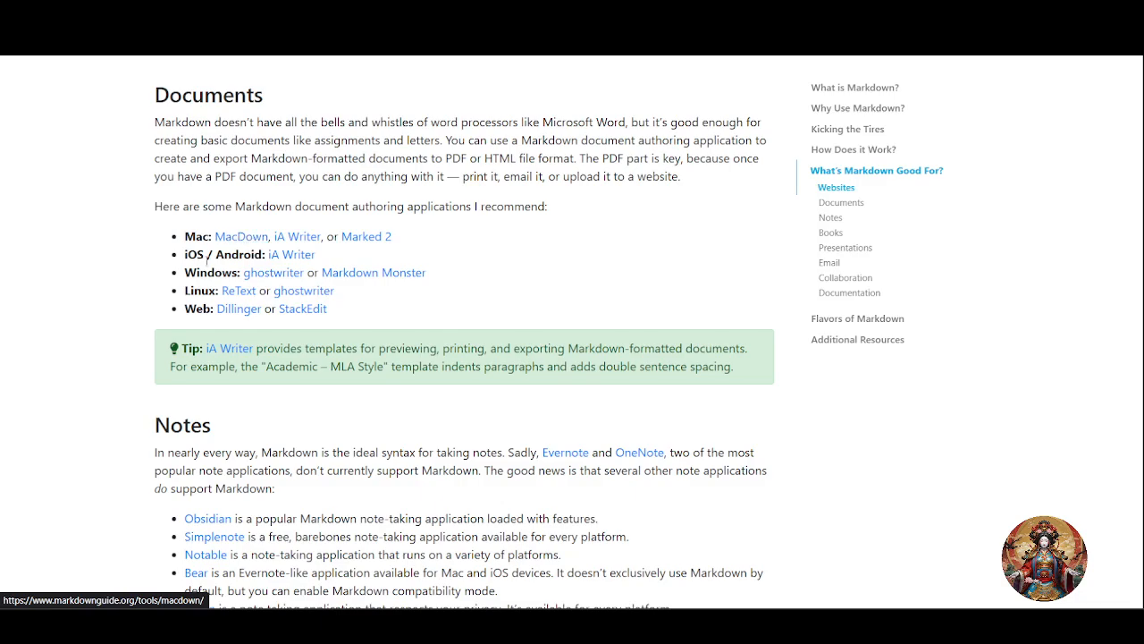
Step: Go to the Markdown Monster website and view the top of its home page
scroll(499, 388, up, 13)
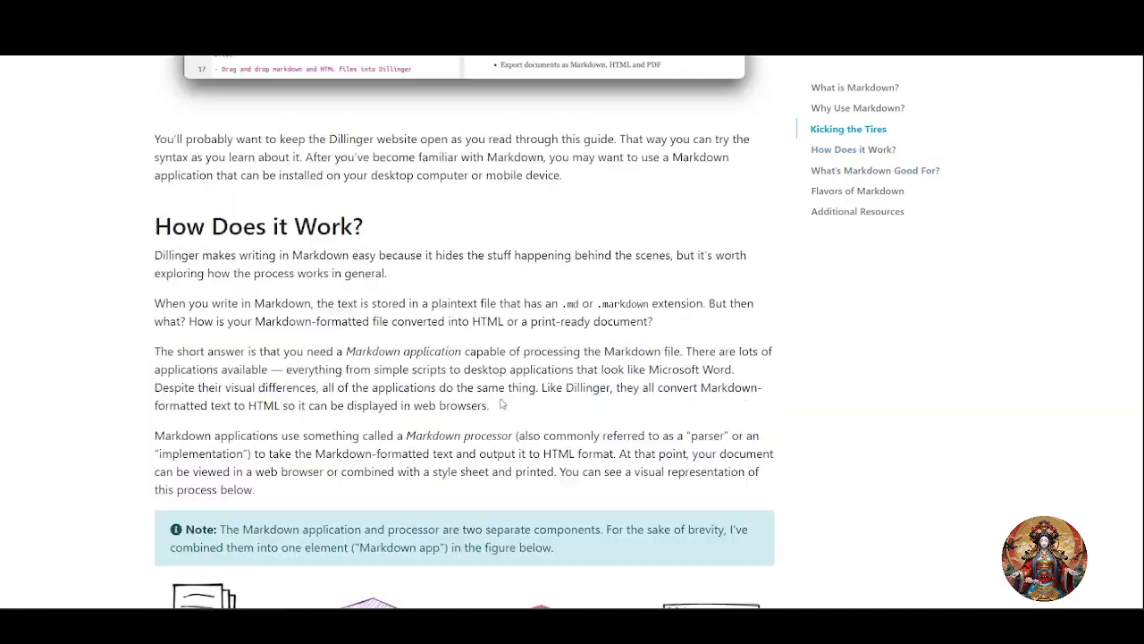
scroll(498, 393, down, 15)
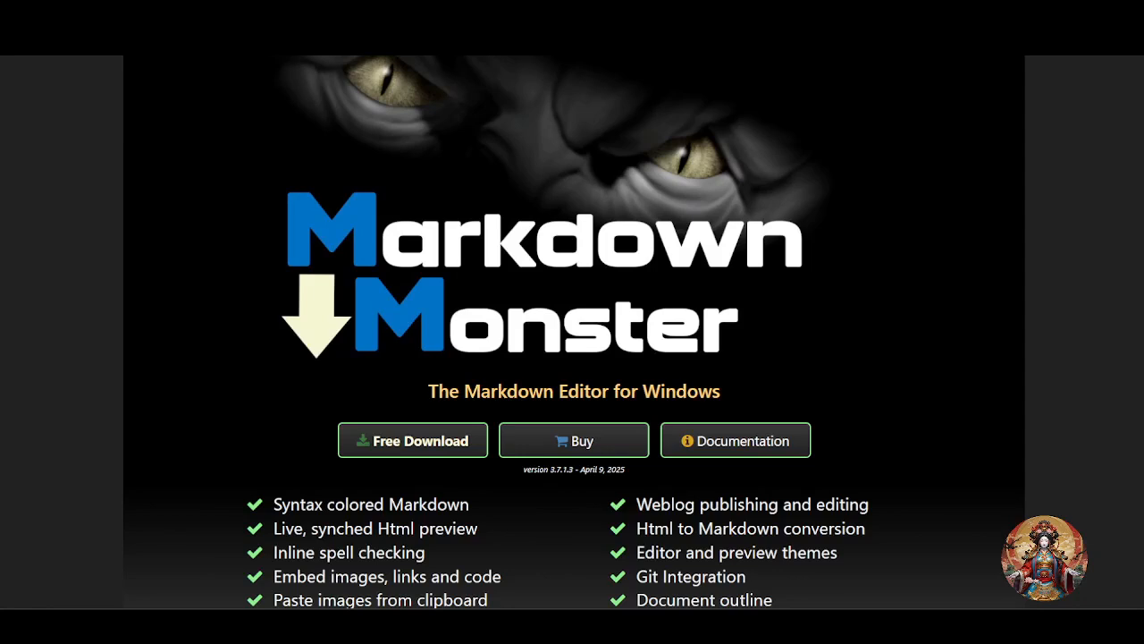
scroll(358, 325, up, 3)
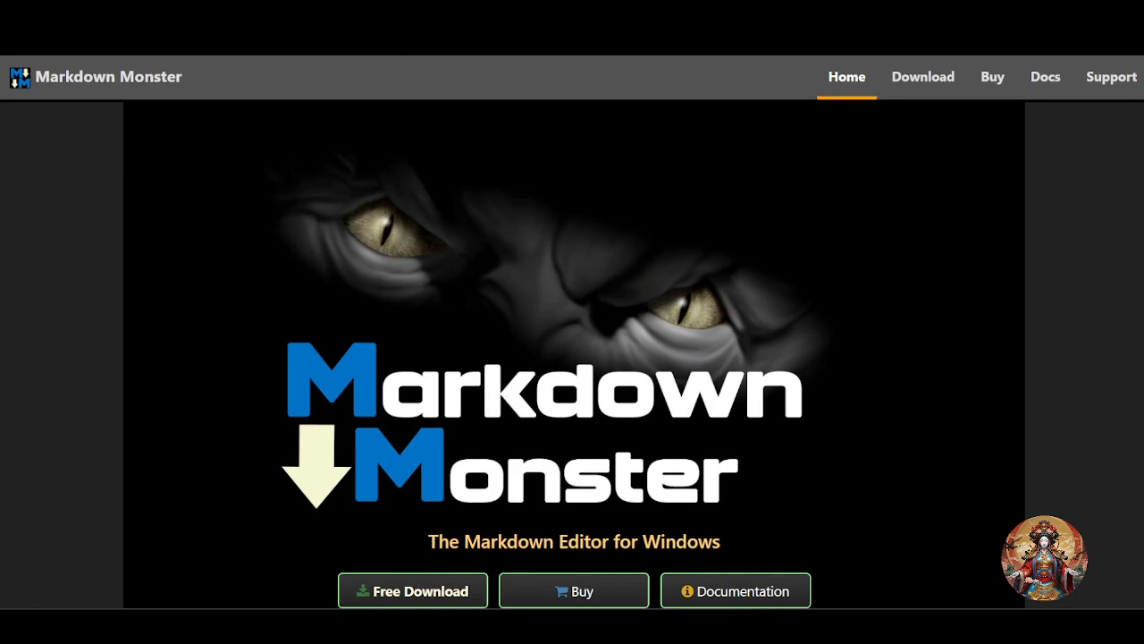
Step: View the Markdown Monster download page and check the browser's recent downloads for MarkdownMonsterSetup.exe
scroll(407, 371, down, 3)
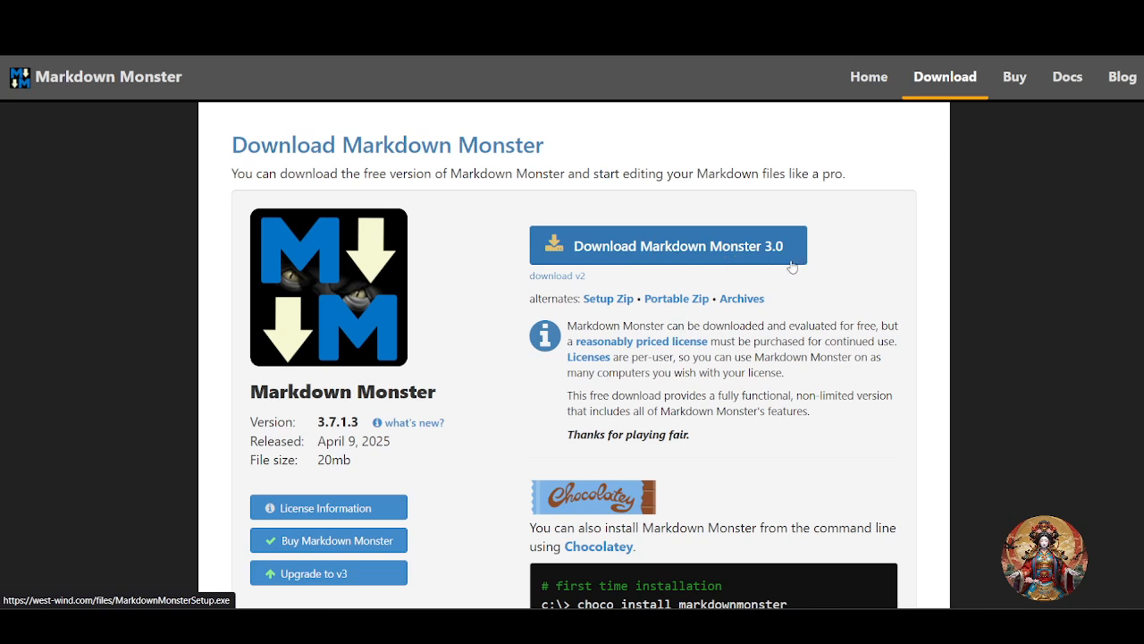
click(1000, 41)
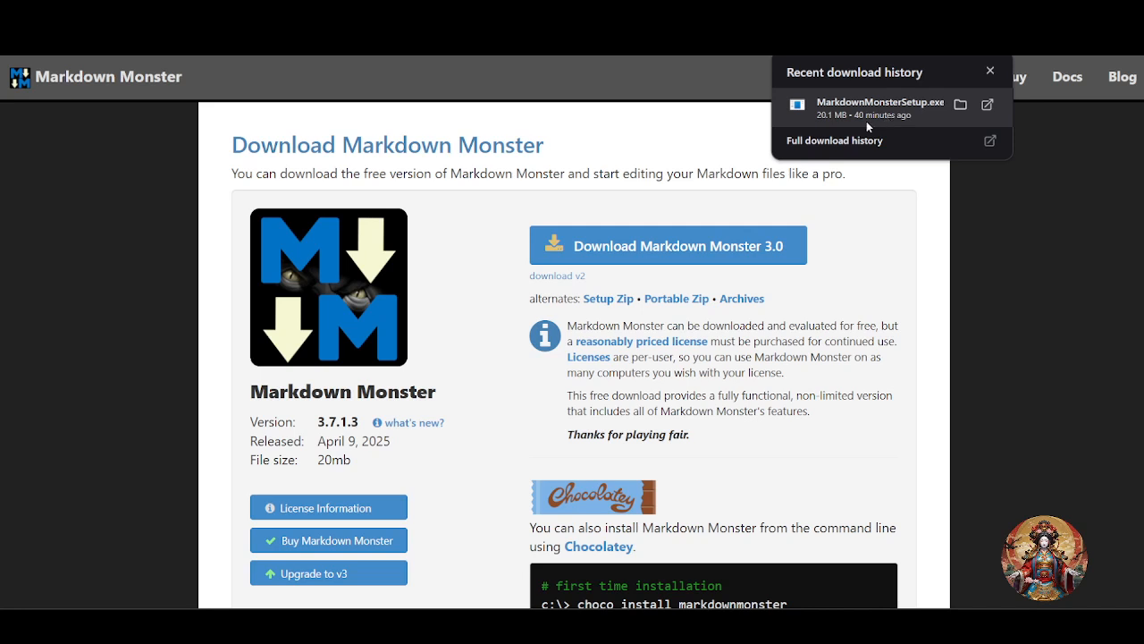
click(1026, 319)
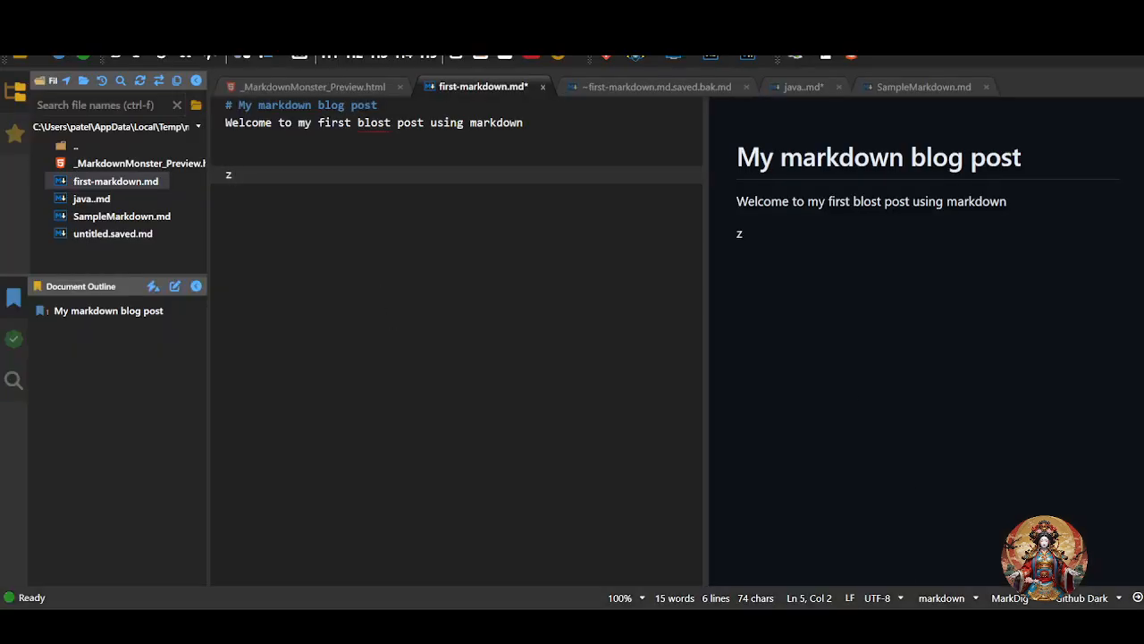
Step: Switch to Markdown Monster, open _MarkdownMonster_Preview.html and examine the HTML generated from the Markdown blog post
click(105, 165)
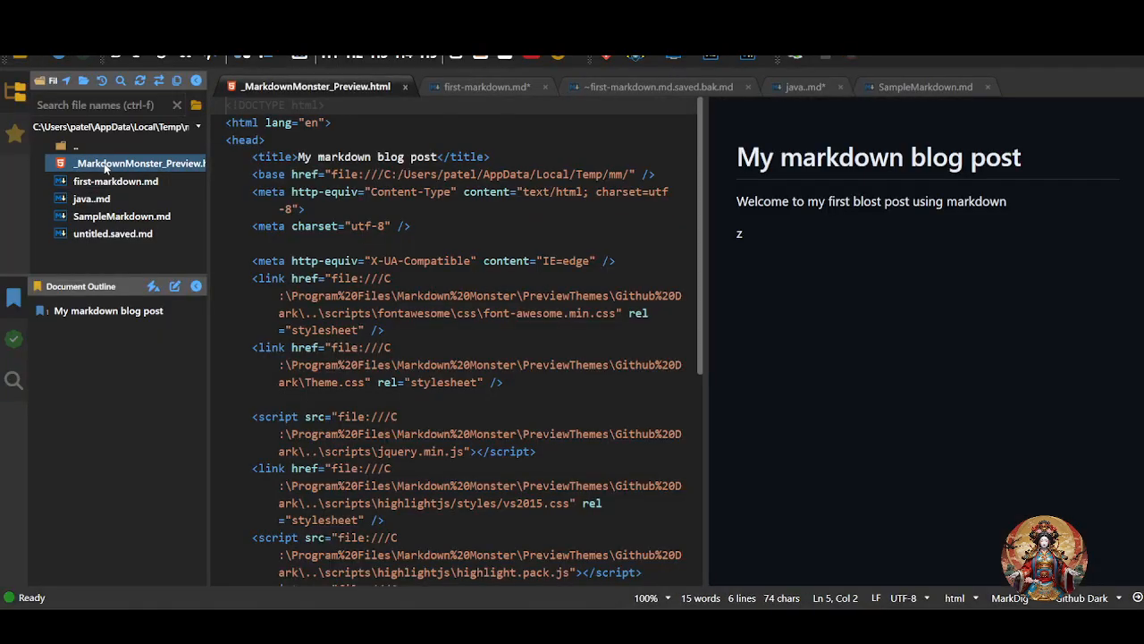
scroll(487, 336, down, 8)
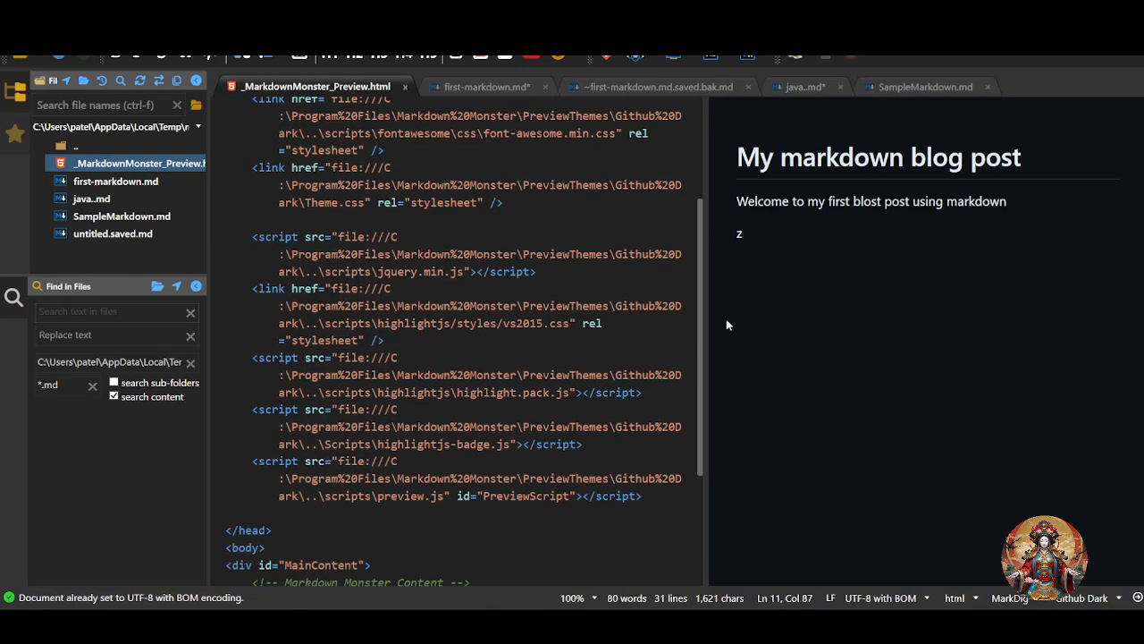
scroll(438, 282, up, 8)
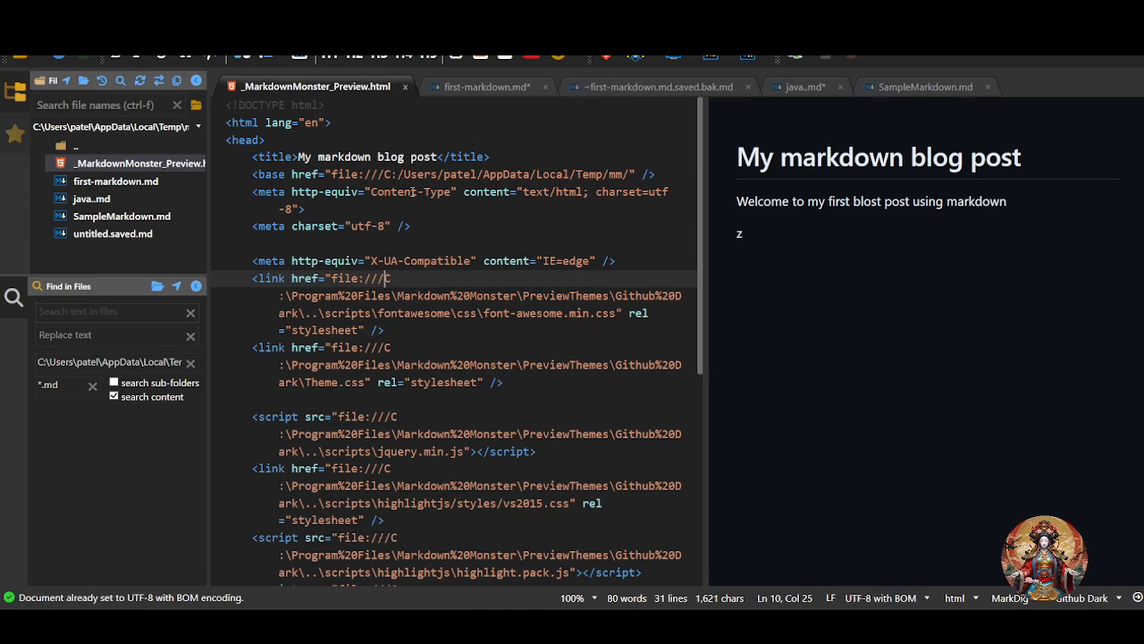
scroll(372, 370, down, 10)
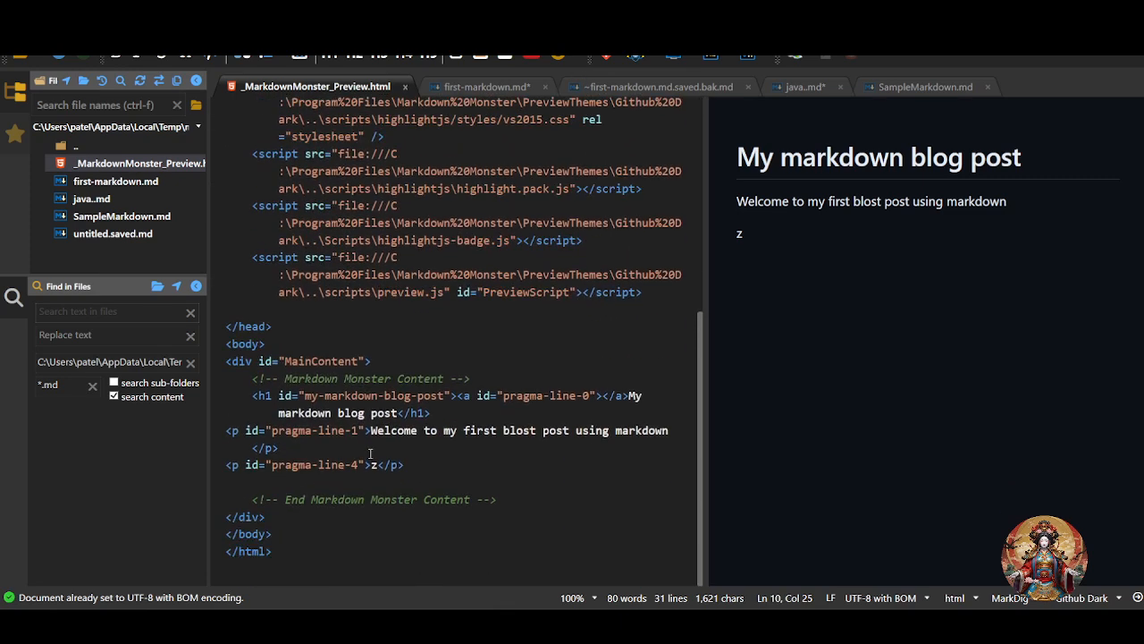
scroll(376, 455, down, 6)
scroll(393, 461, up, 4)
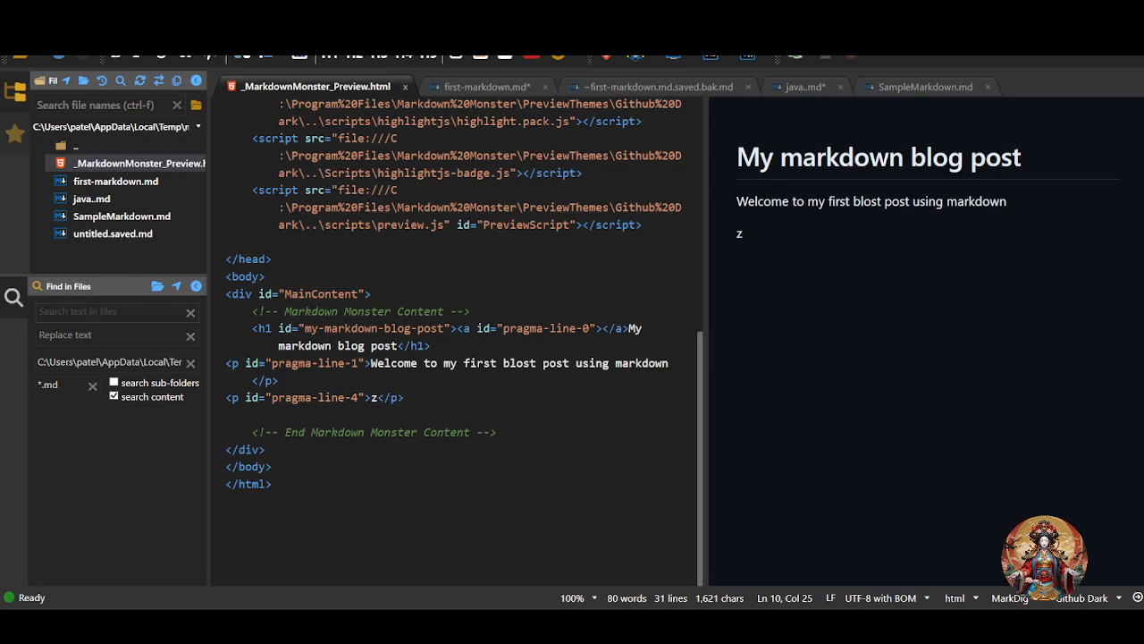
Step: Create a new Markdown document, enter the level-one heading "# HEADING" and highlight it in the preview
key(alt+f)
key(ctrl+n)
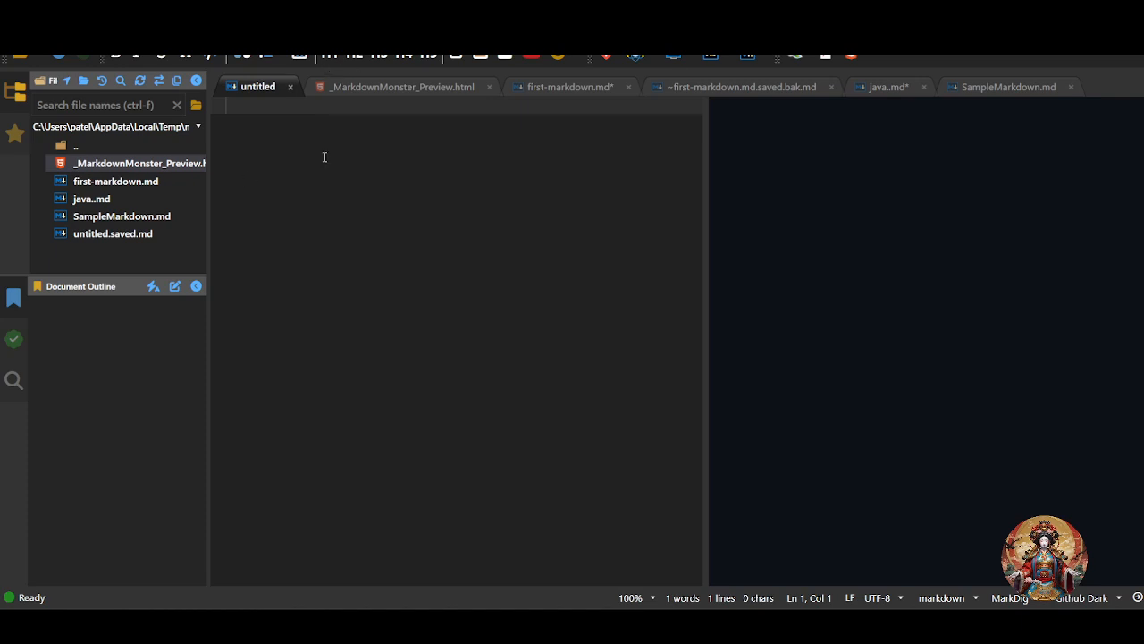
text(# HEADI)
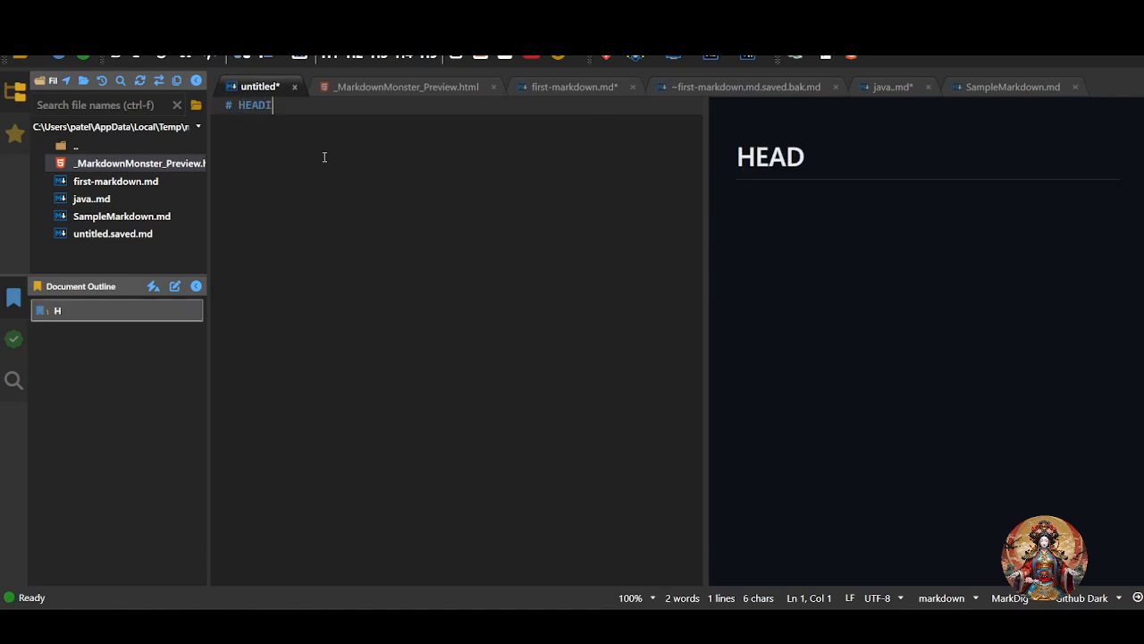
text(NG)
drag(880, 152, 737, 163)
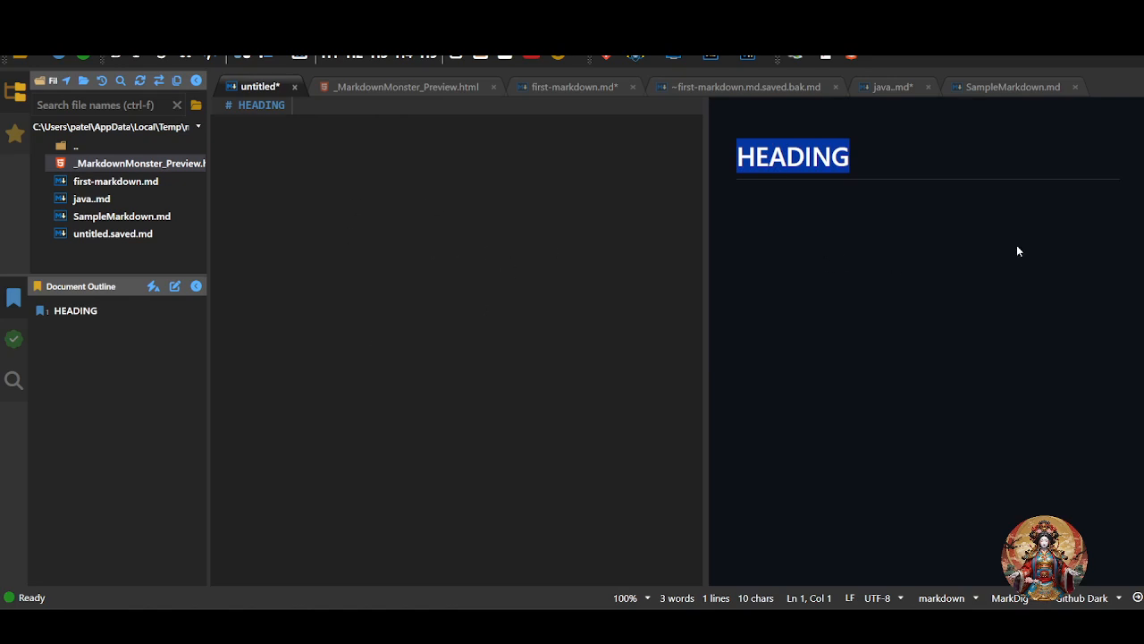
drag(1017, 246, 941, 293)
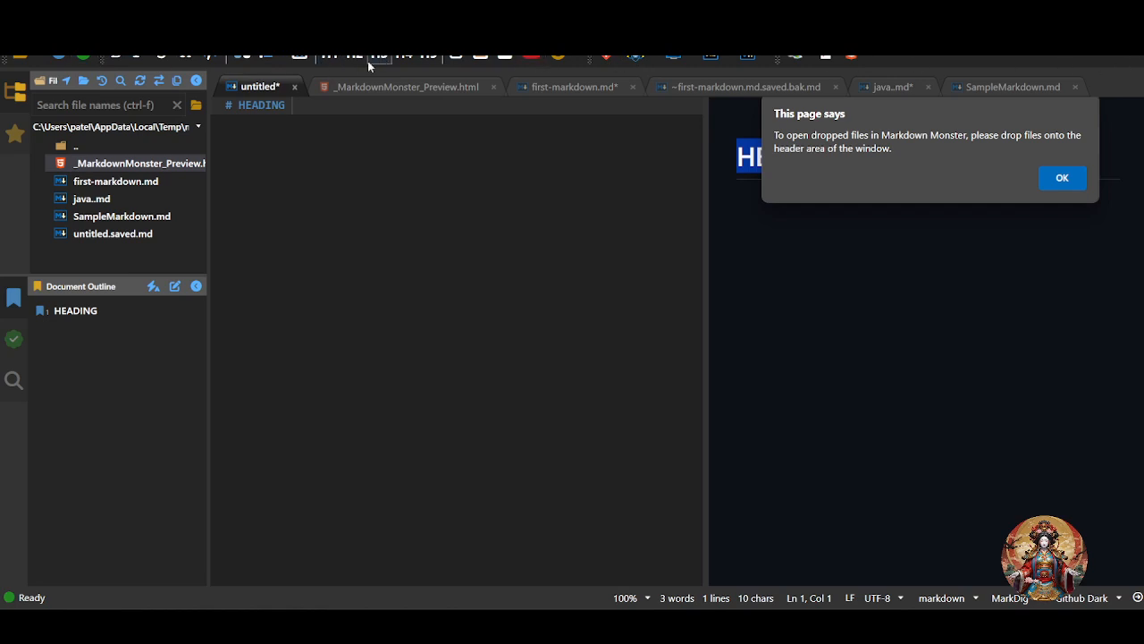
Step: Enter "##HEADING" on the second line without a space after the hash marks, and dismiss the dropped-files message
click(323, 168)
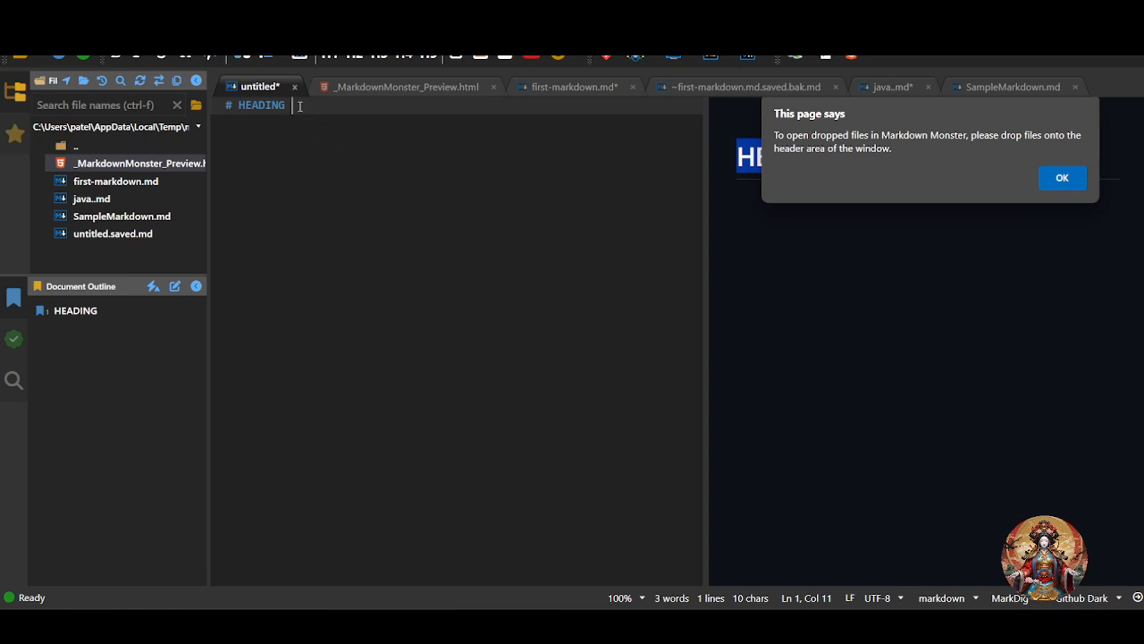
key(Return)
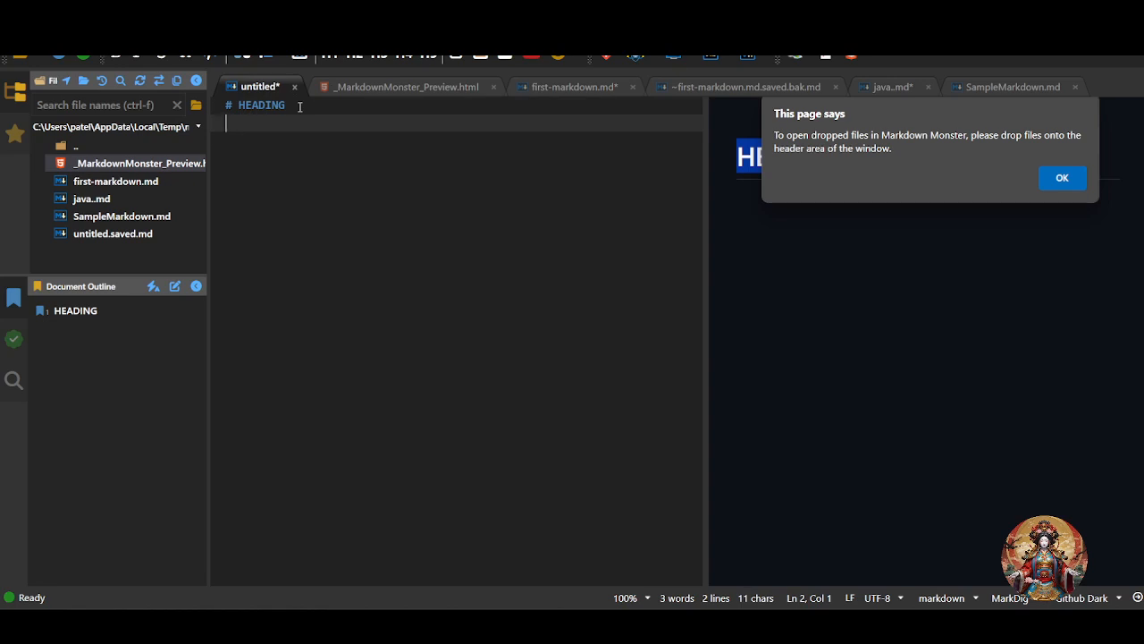
text(##)
click(1052, 179)
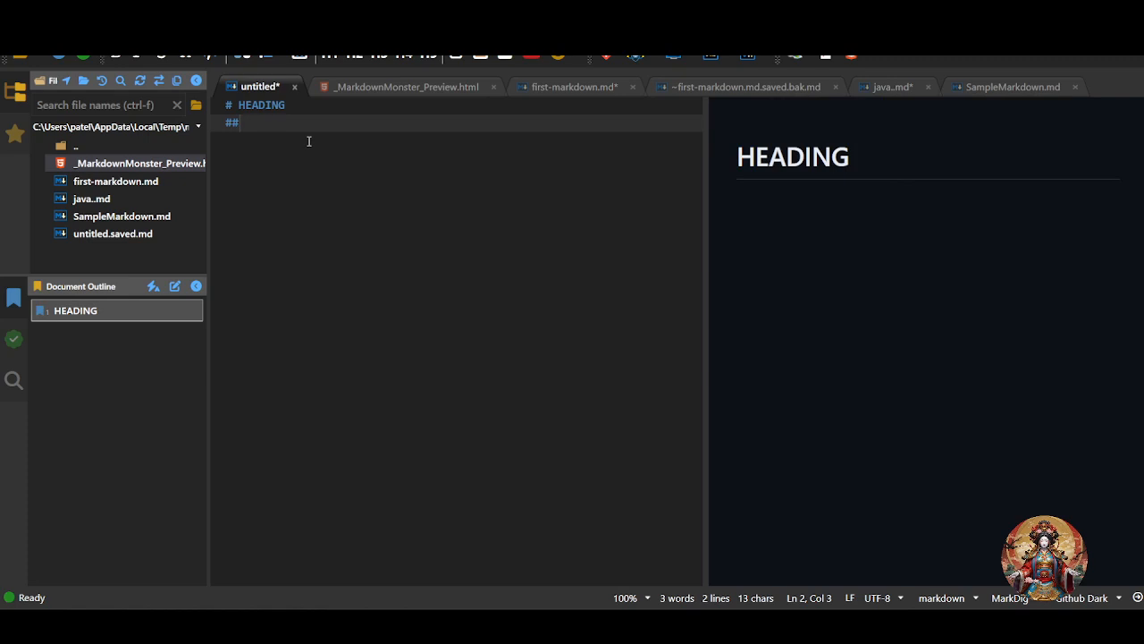
text(HEAD)
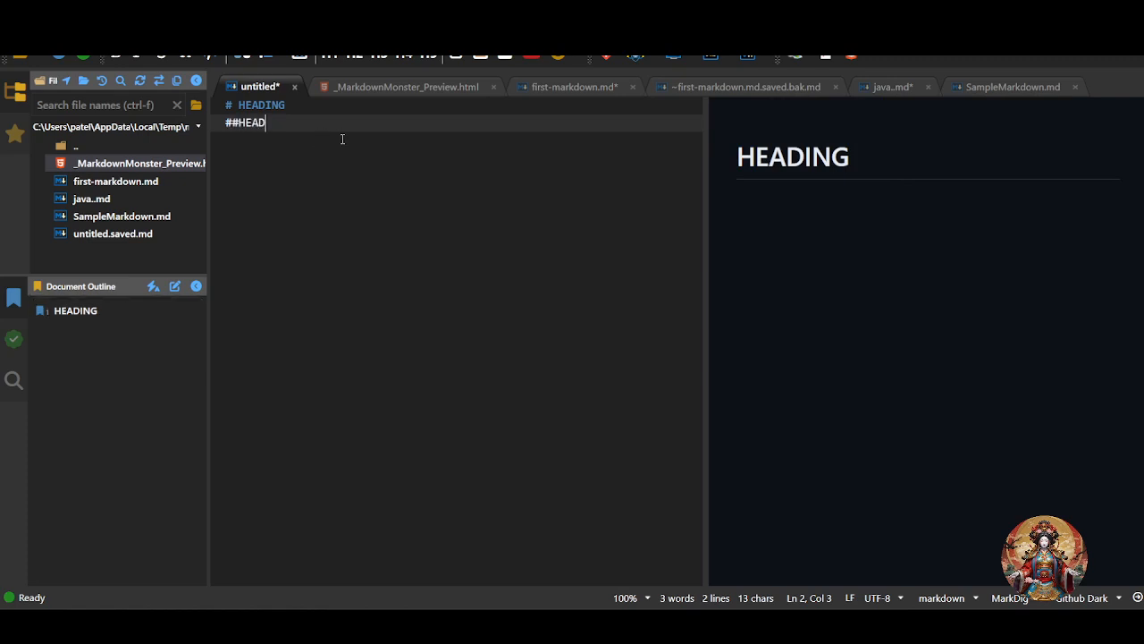
text(ING)
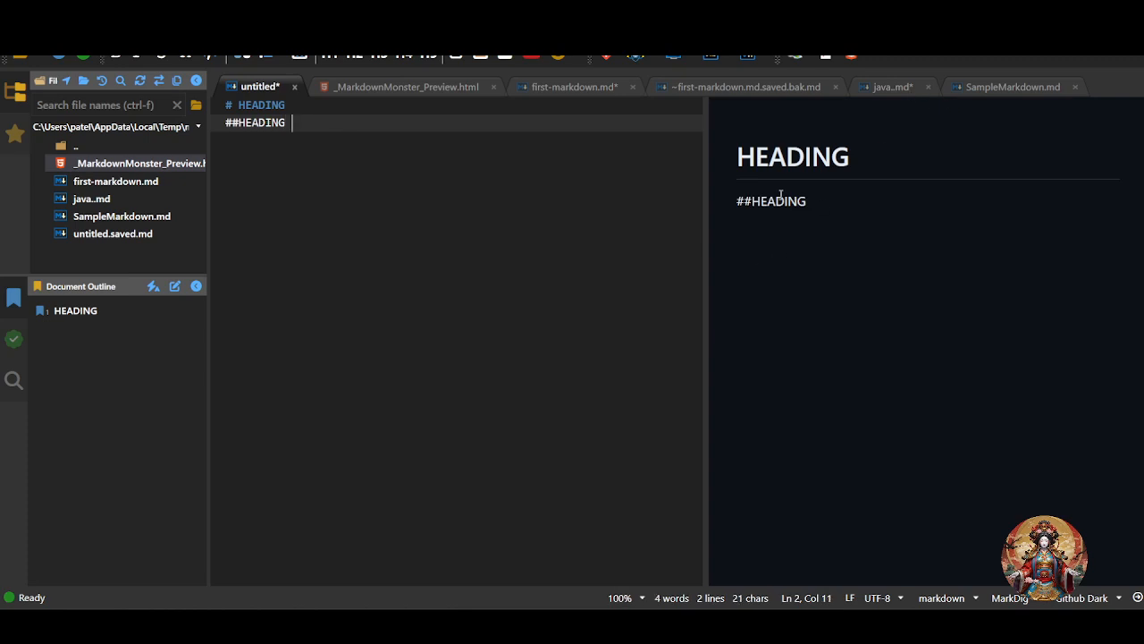
drag(771, 155, 808, 227)
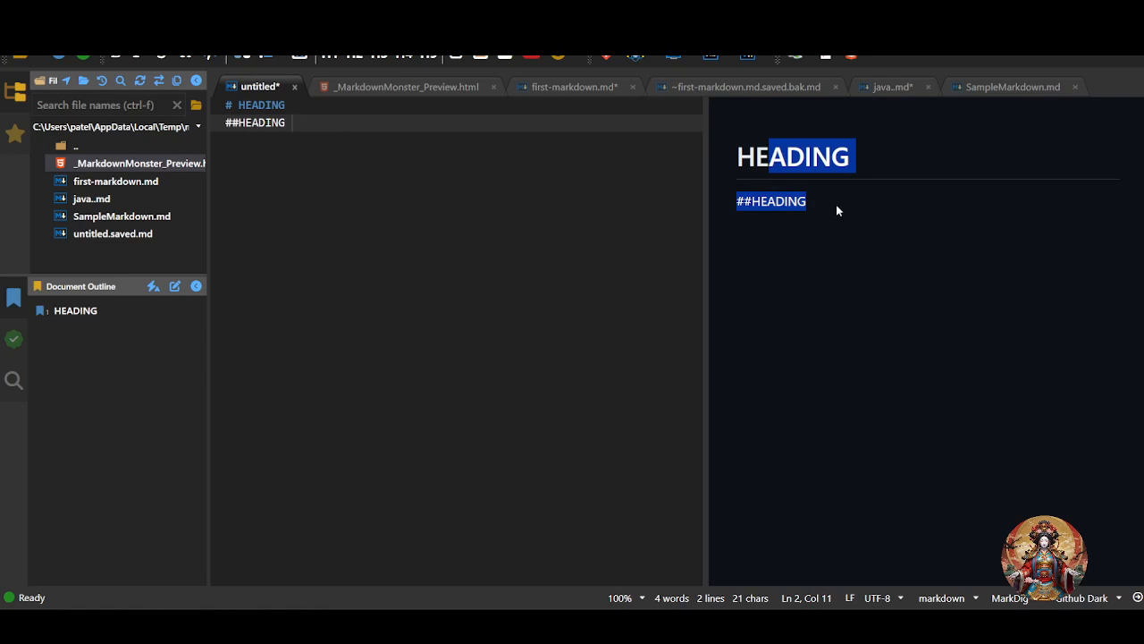
click(736, 210)
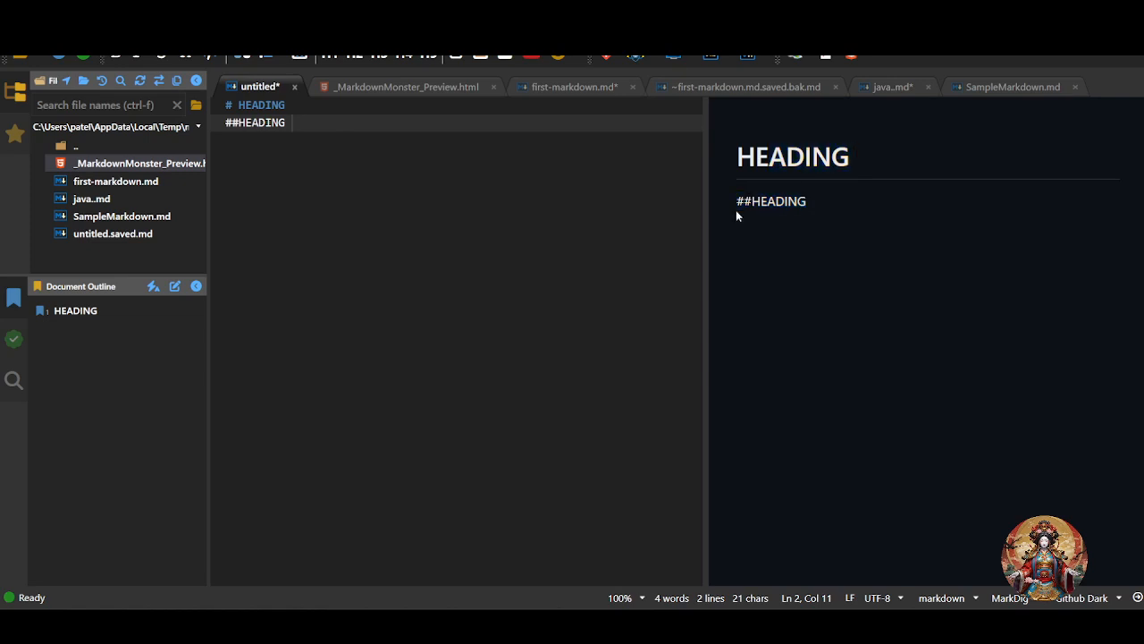
Step: Try the second line as a level-one heading, "# HEADING", and as a level-two heading, "## HEADING"
click(240, 123)
key(BackSpace)
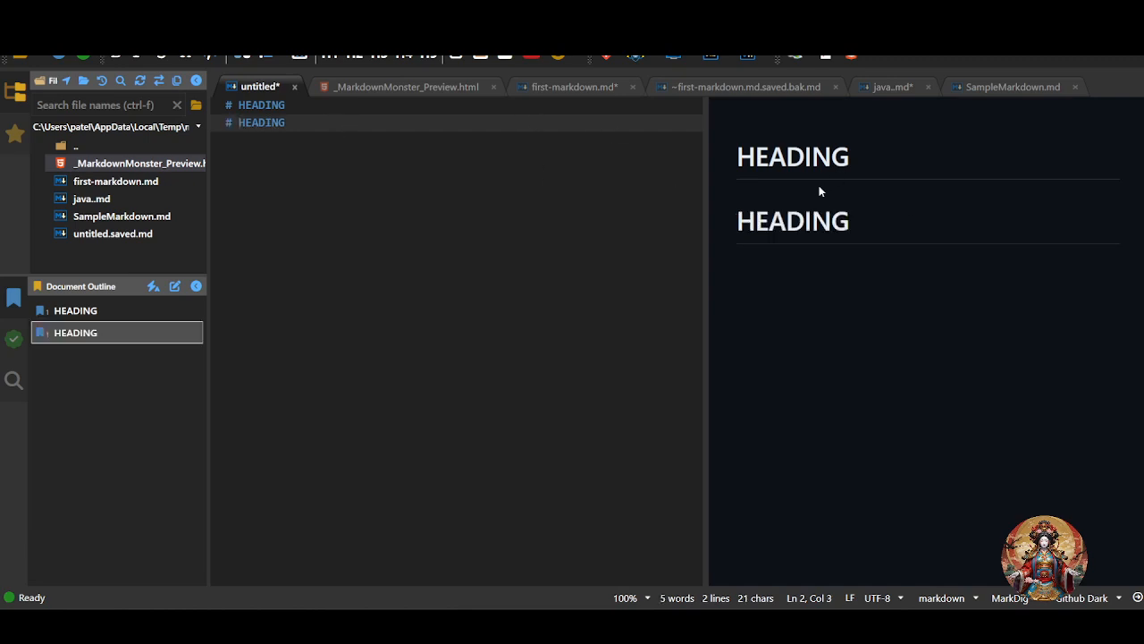
drag(869, 224, 644, 93)
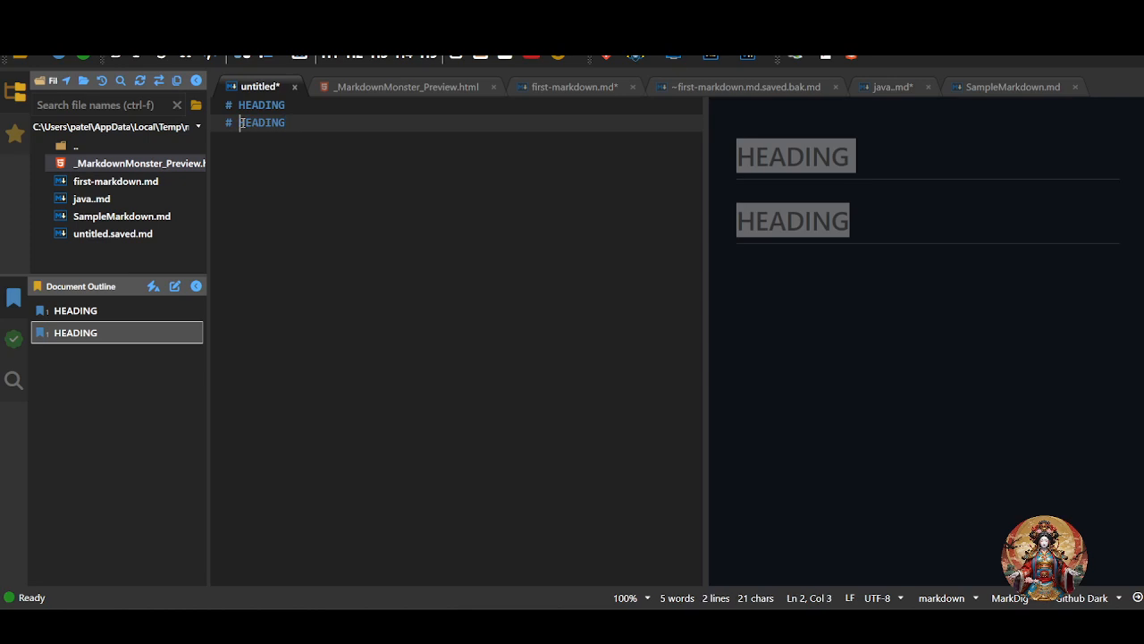
key(BackSpace)
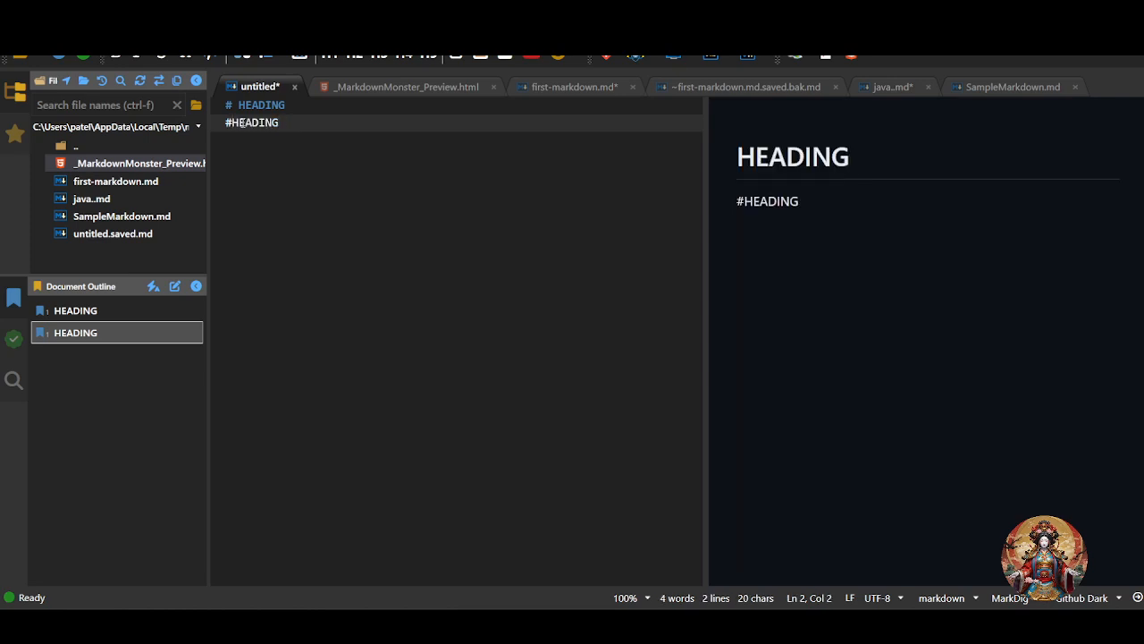
text(#)
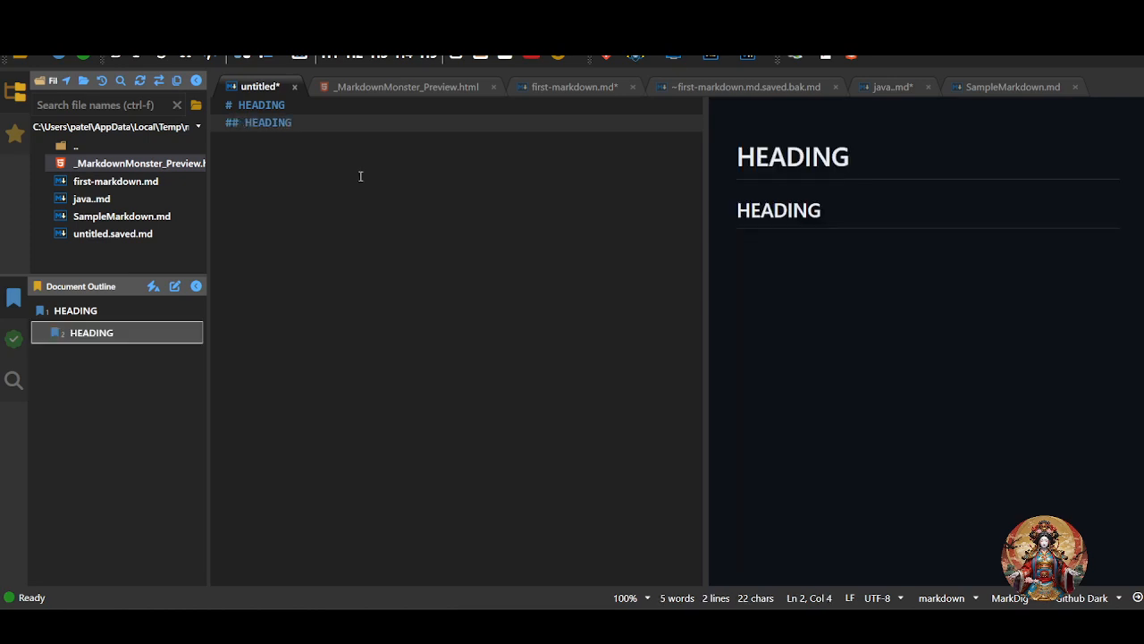
Step: Remove the space after the hash marks and make the second line's word bold, as "##**HEADING**"
key(BackSpace)
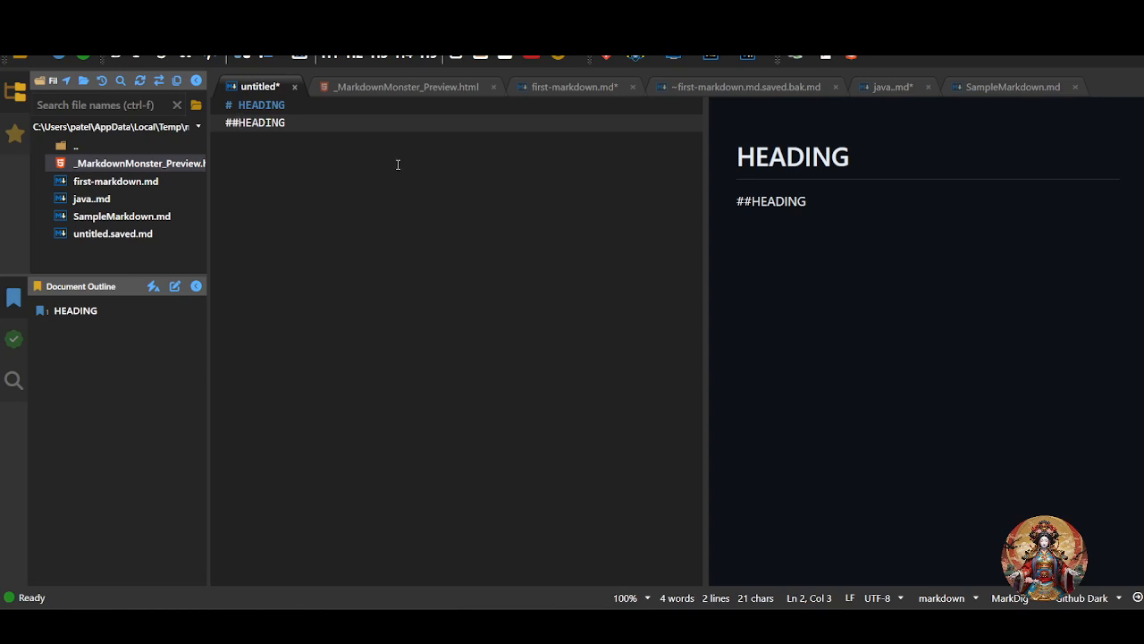
text(**)
key(End)
key(BackSpace)
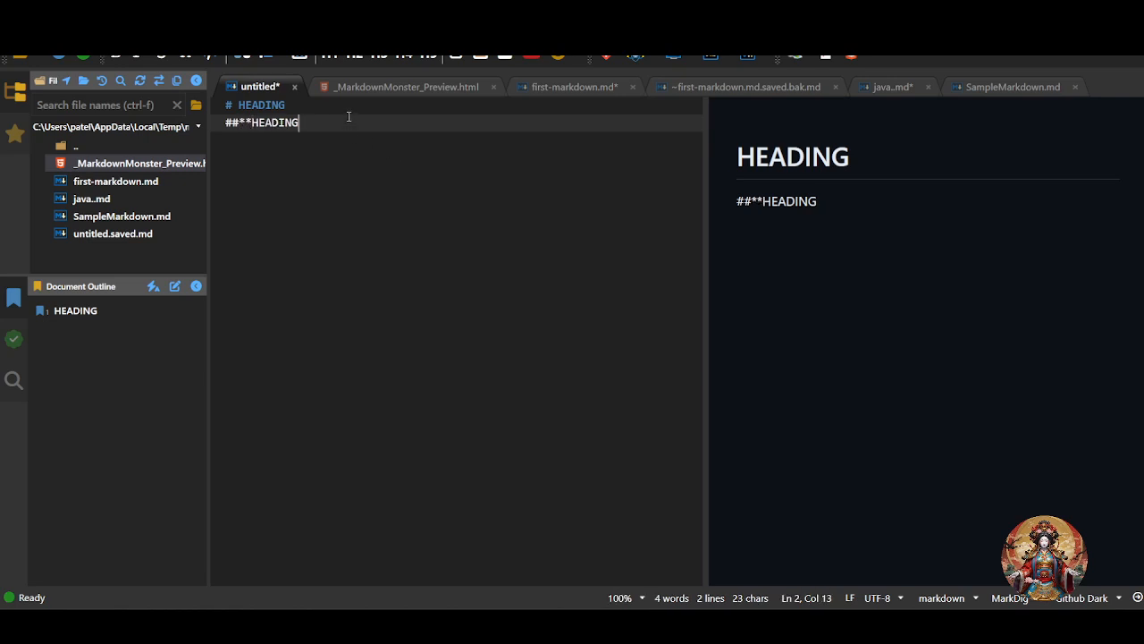
text(**)
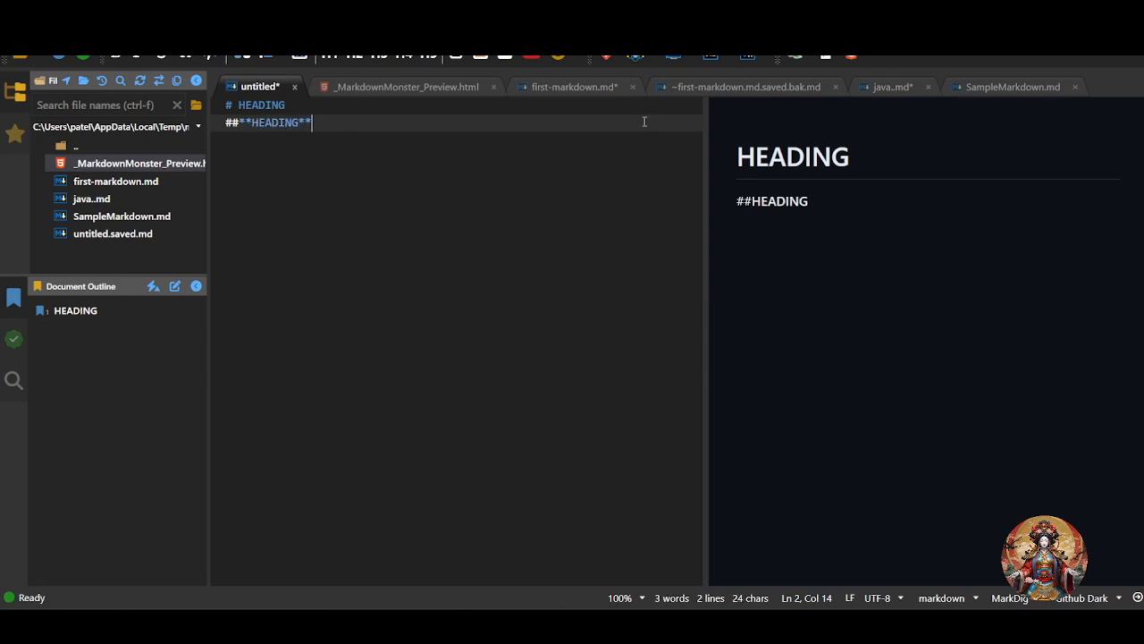
triple_click(799, 204)
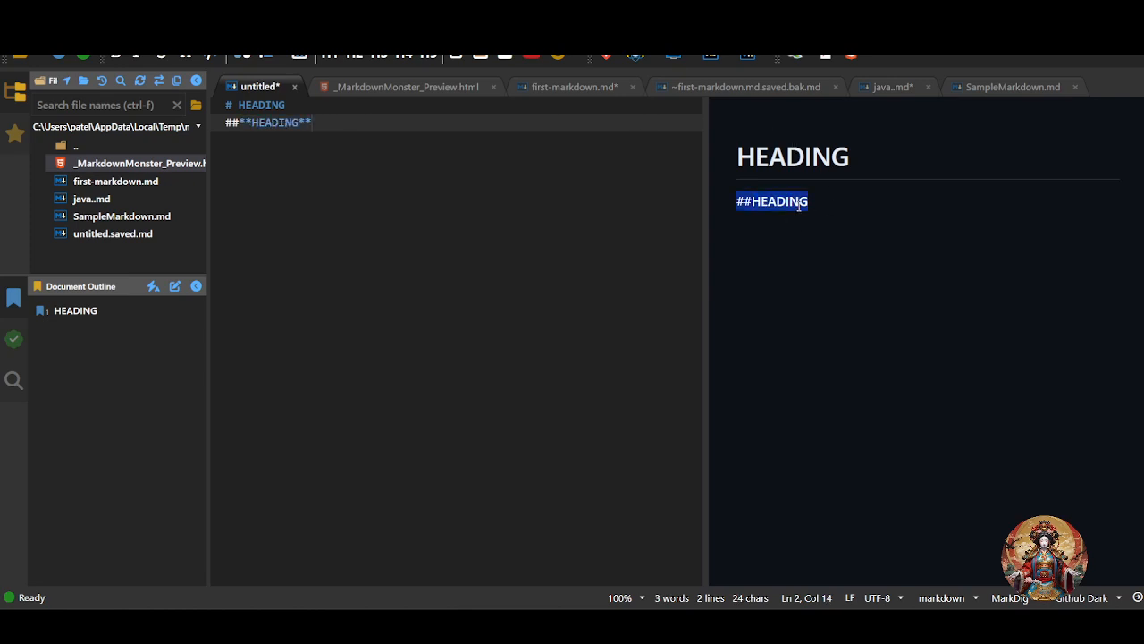
drag(799, 205, 577, 179)
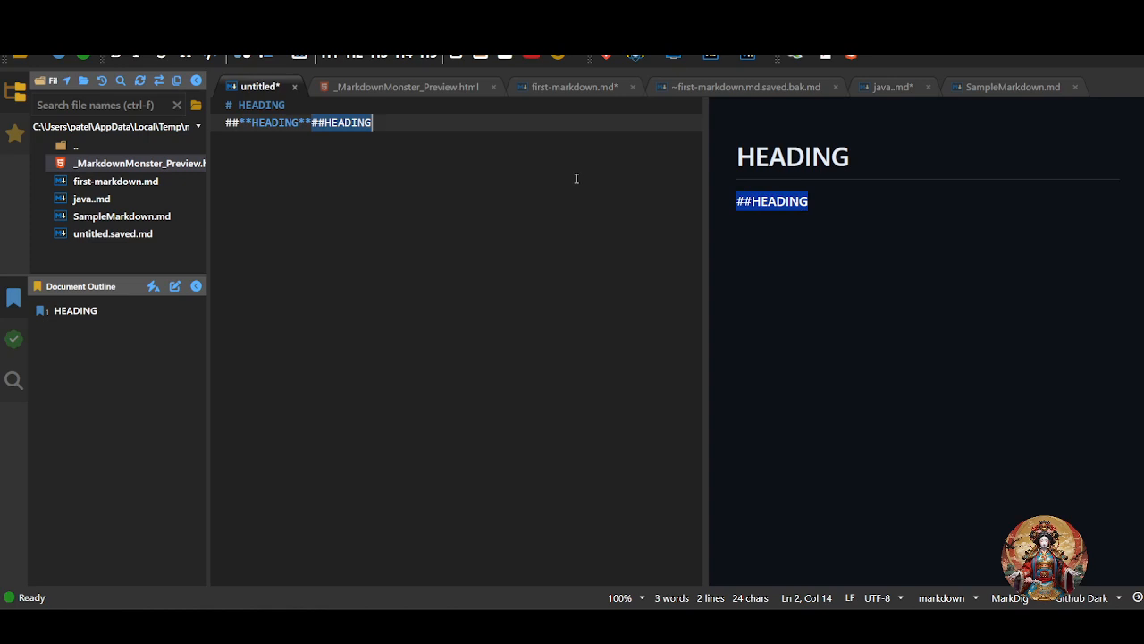
click(576, 179)
key(BackSpace)
key(BackSpace)
key(BackSpace)
key(BackSpace)
key(BackSpace)
key(BackSpace)
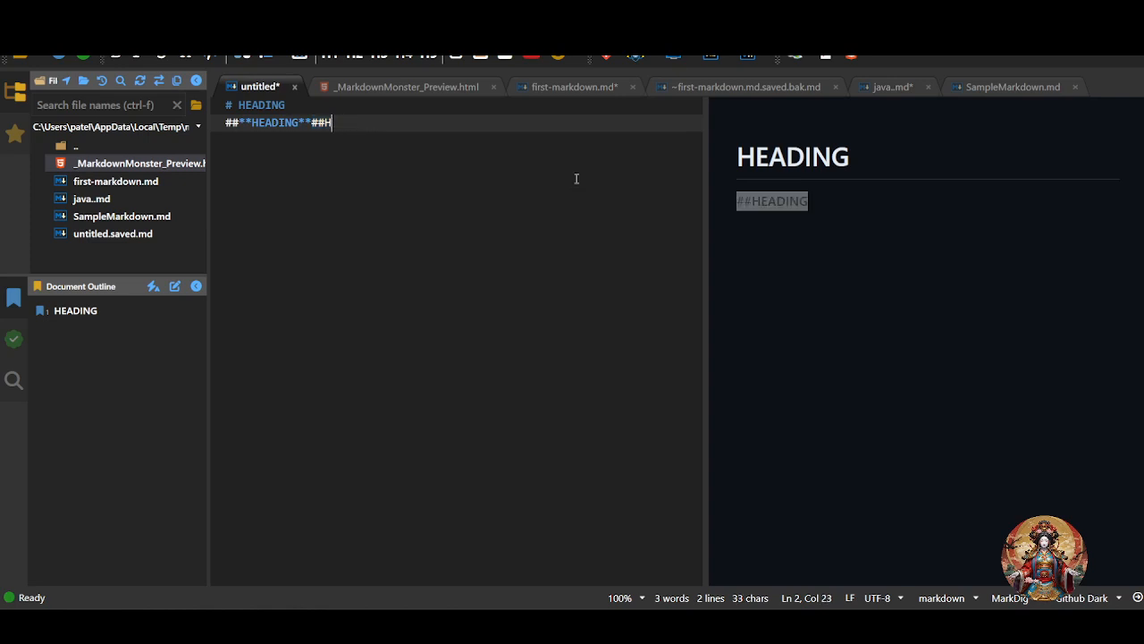
key(BackSpace)
key(BackSpace)
key(BackSpace)
key(BackSpace)
key(BackSpace)
key(BackSpace)
key(BackSpace)
key(BackSpace)
key(BackSpace)
Step: Change the second line's bold word to italic, as "##*HEADING*", and highlight the result in the preview
key(BackSpace)
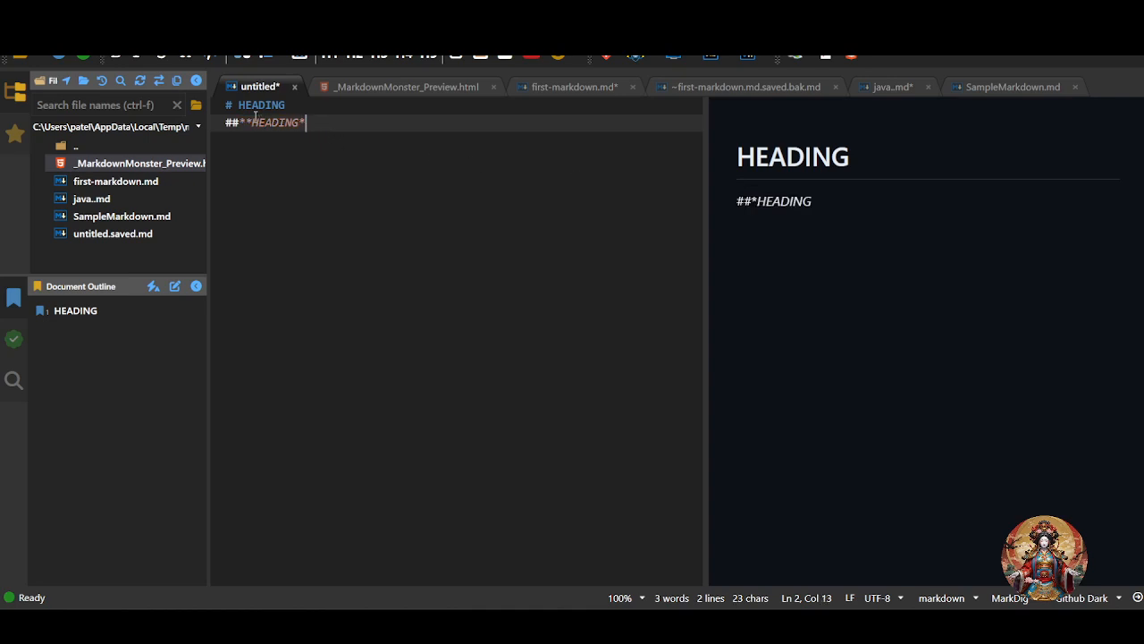
click(251, 126)
key(BackSpace)
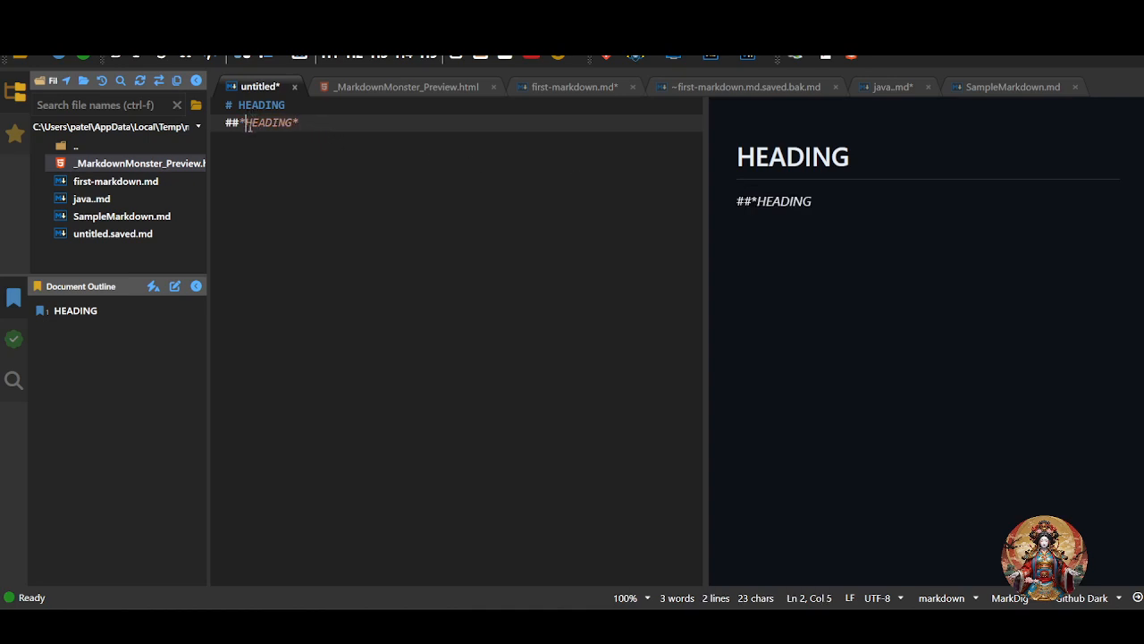
click(792, 208)
triple_click(792, 204)
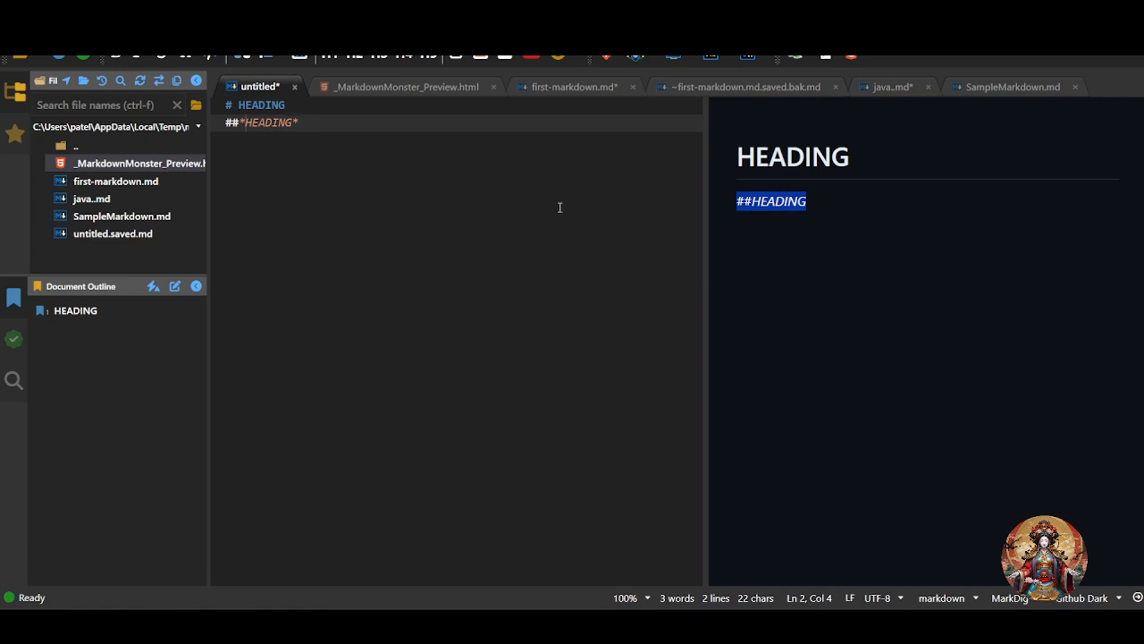
click(491, 124)
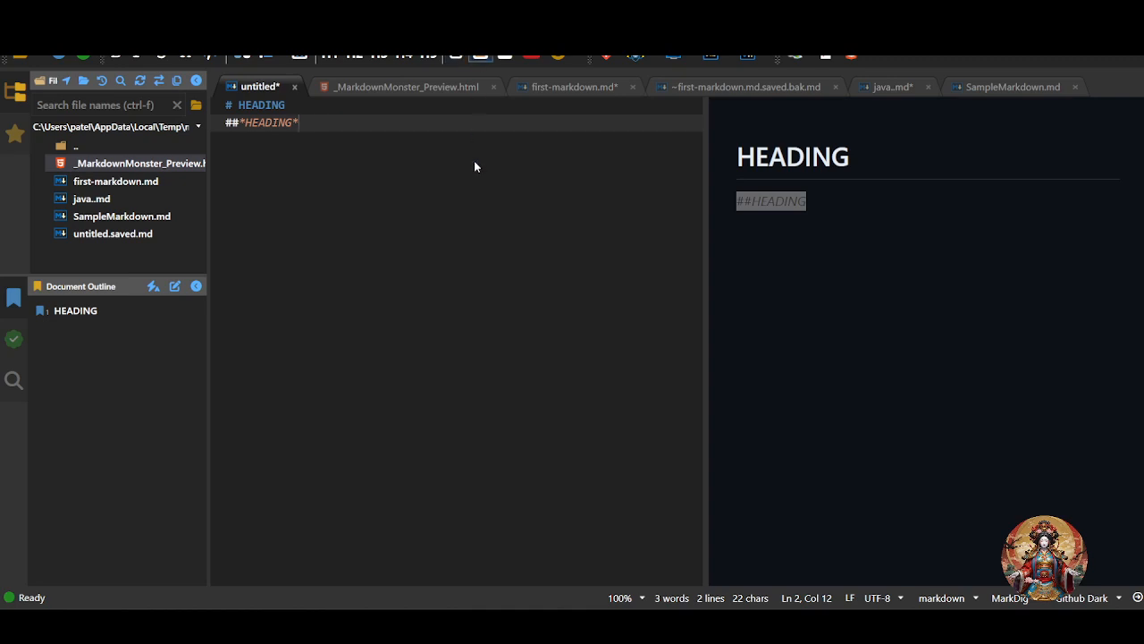
click(487, 60)
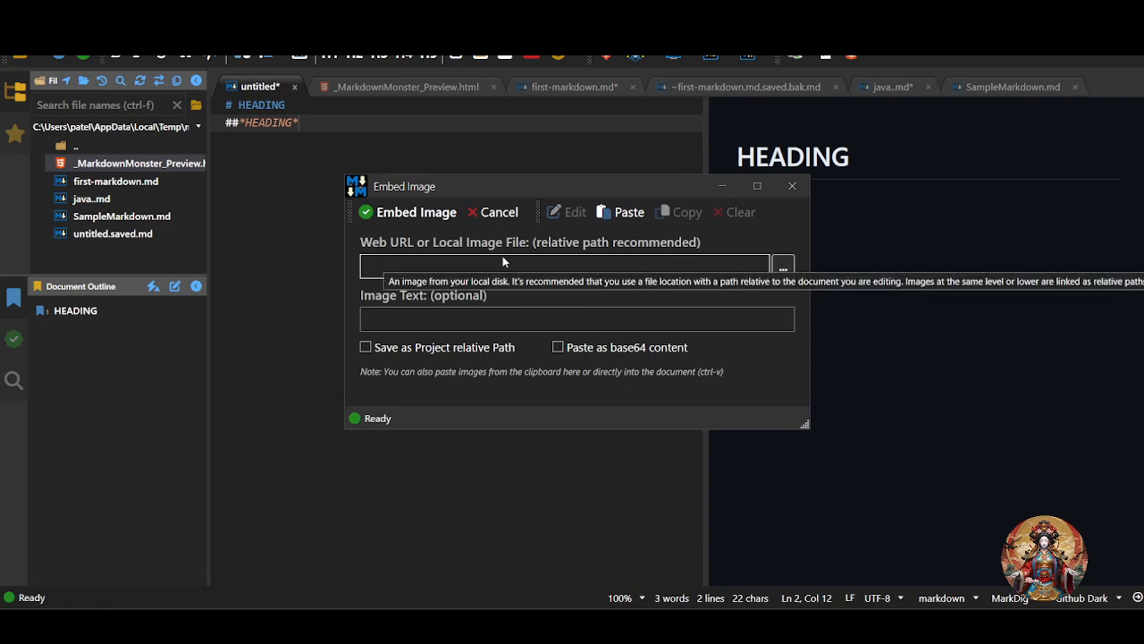
click(388, 319)
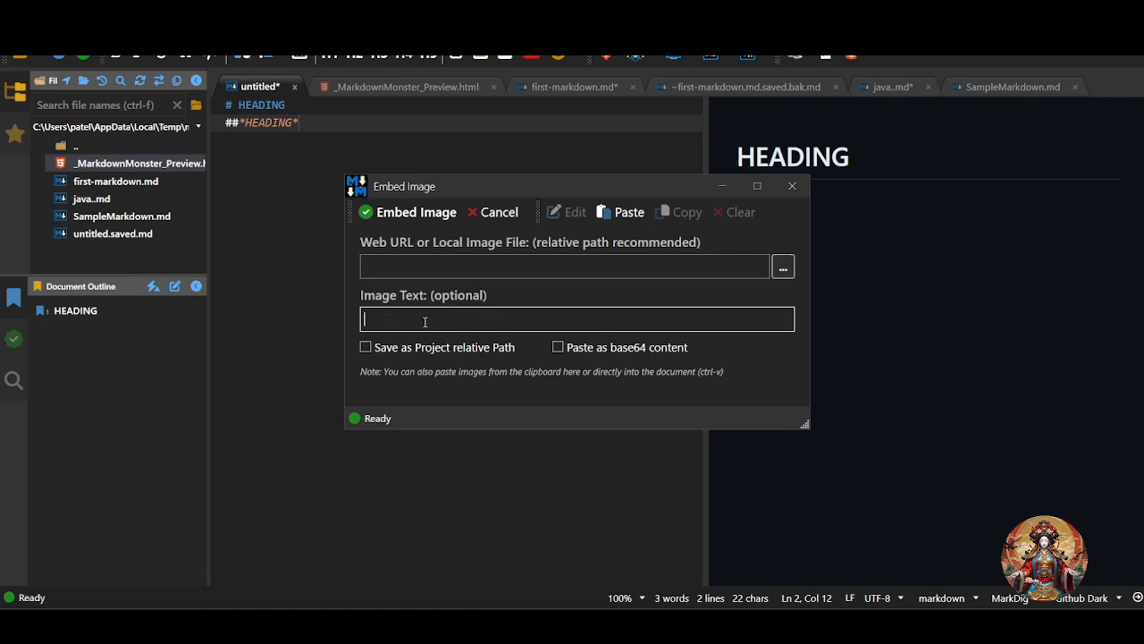
click(792, 186)
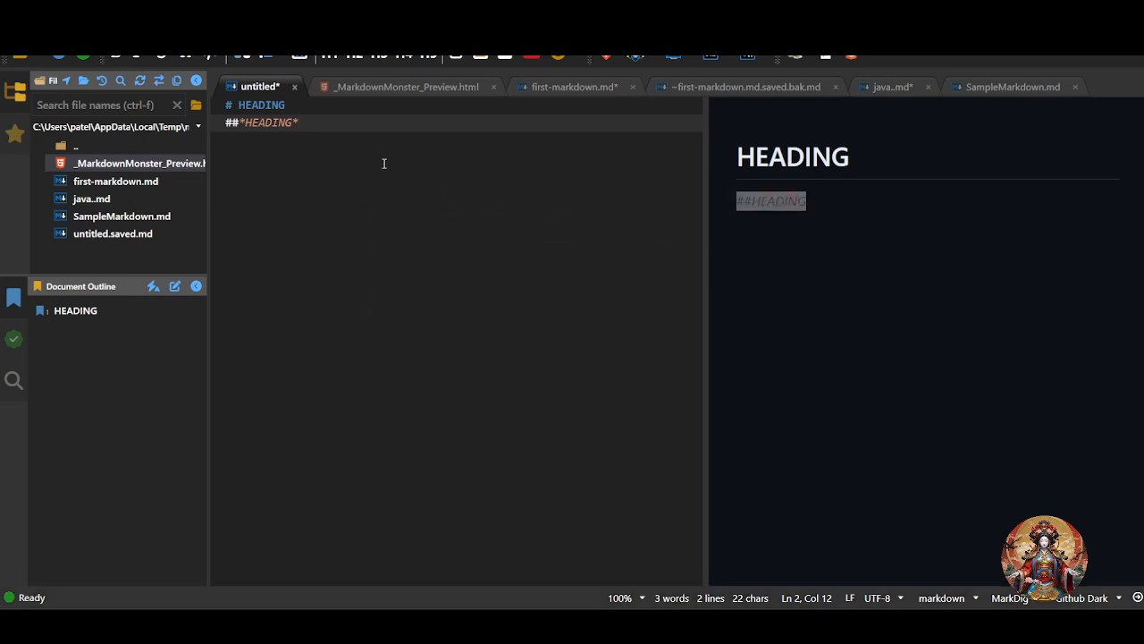
Step: Start an image tag on a new third line with the alternative text "ROnaldo image" in square brackets
key(Return)
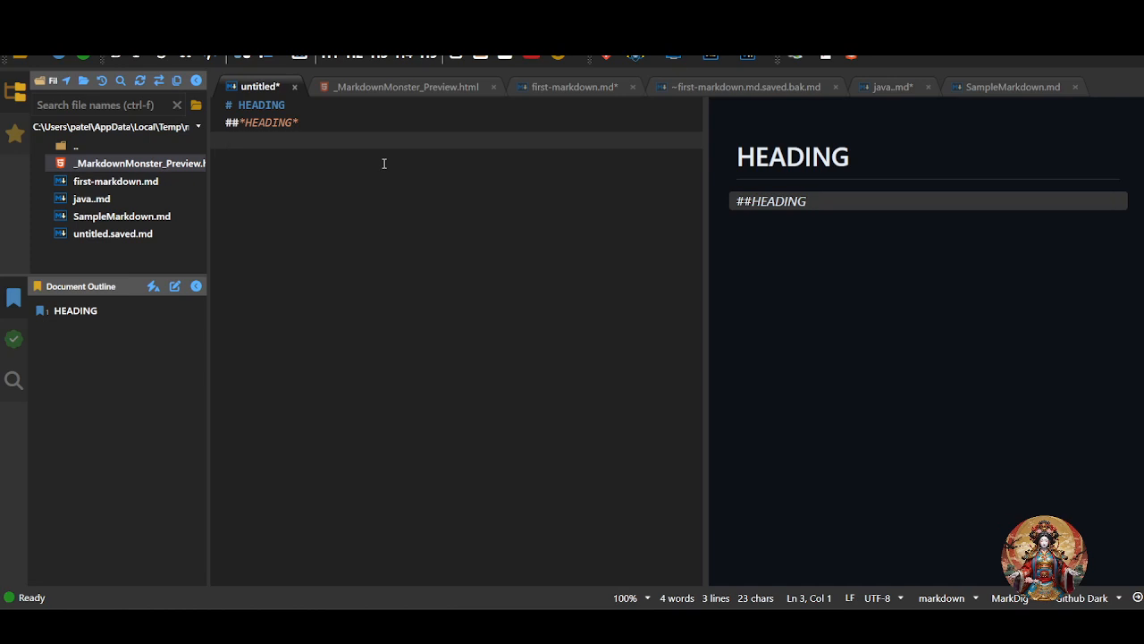
text(![])
text(A)
key(BackSpace)
text(ROnaldo image)
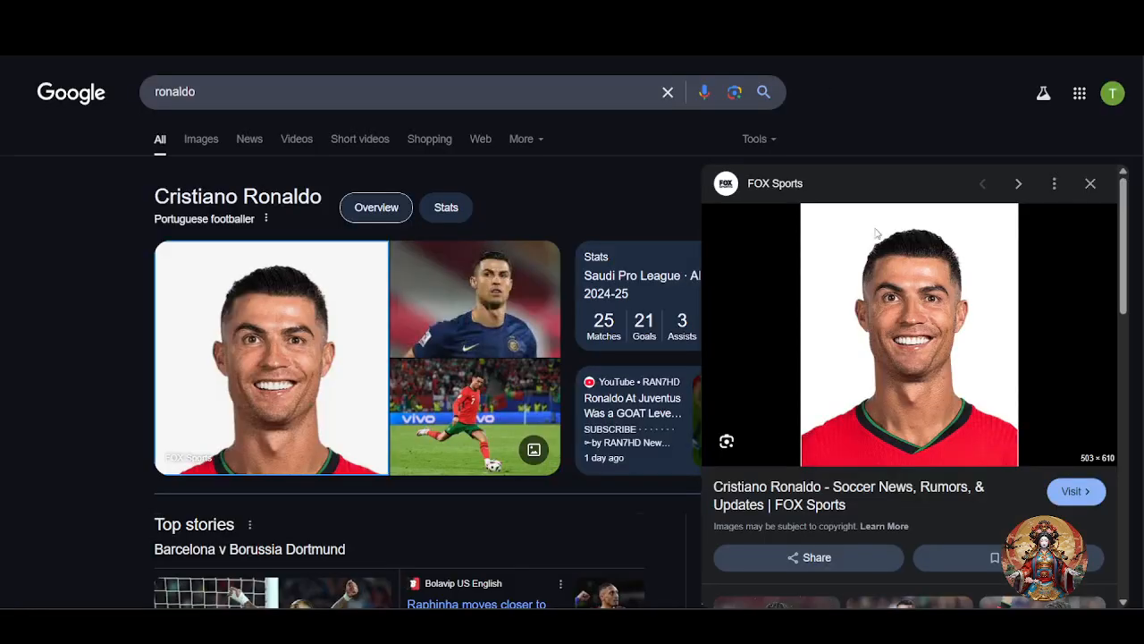
Step: Copy the image address of the Ronaldo portrait from the Google results in the browser and add it in parentheses after the alternative text
right_click(883, 296)
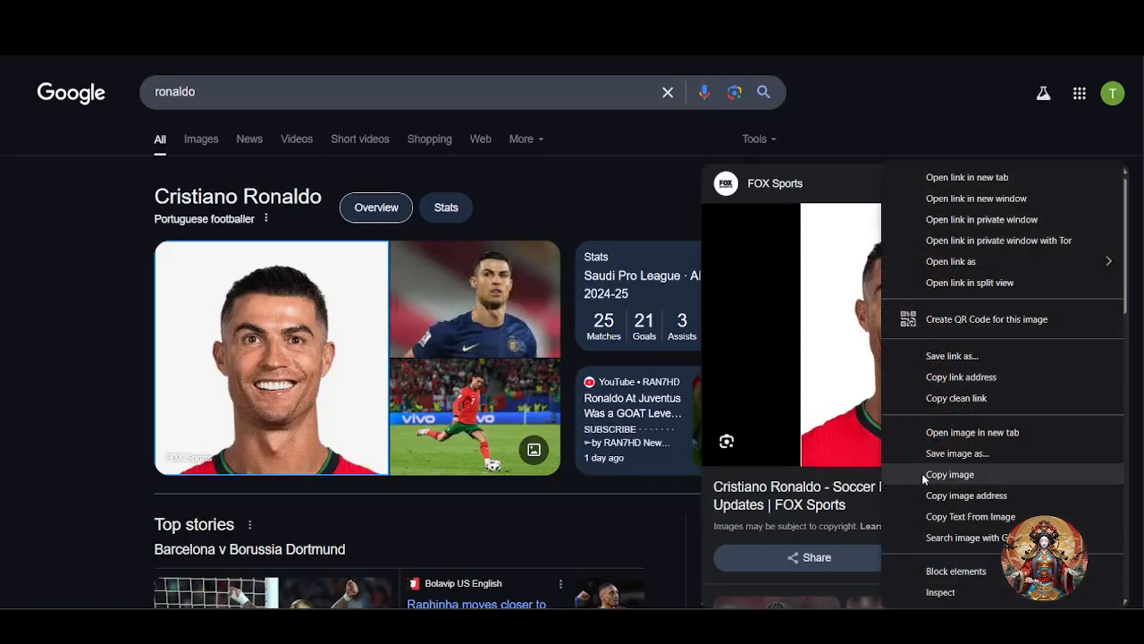
click(966, 499)
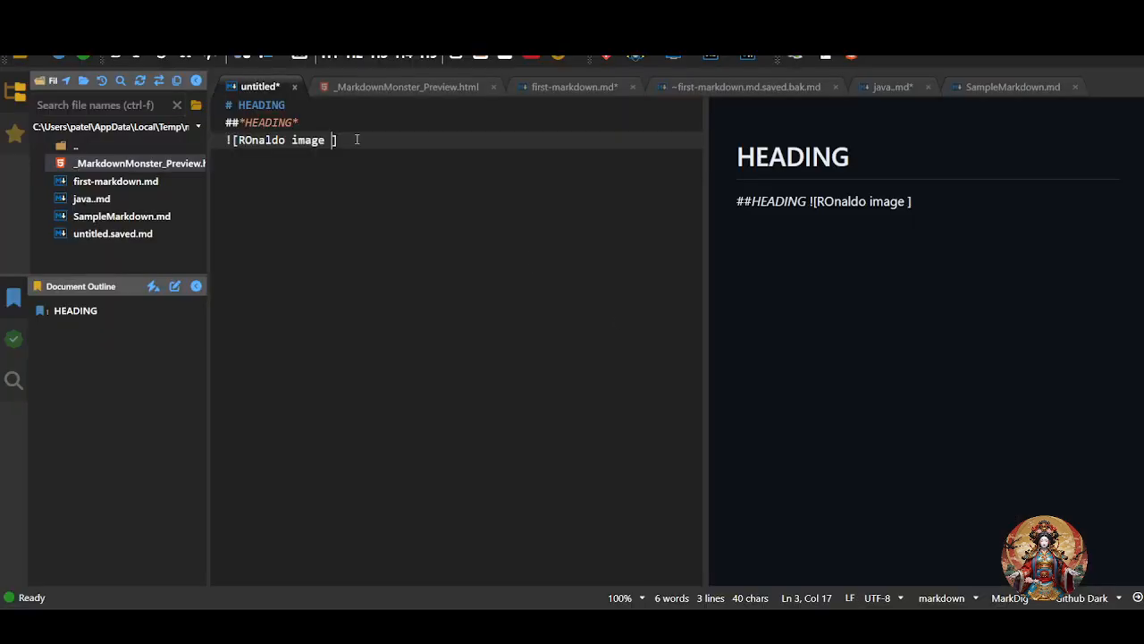
click(356, 140)
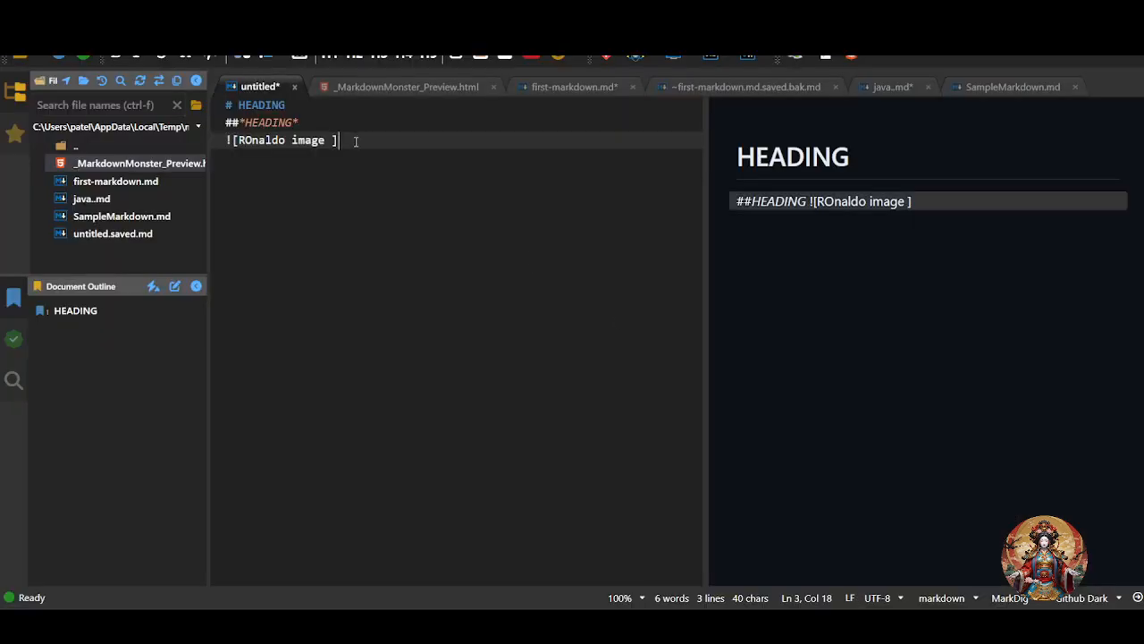
text(()
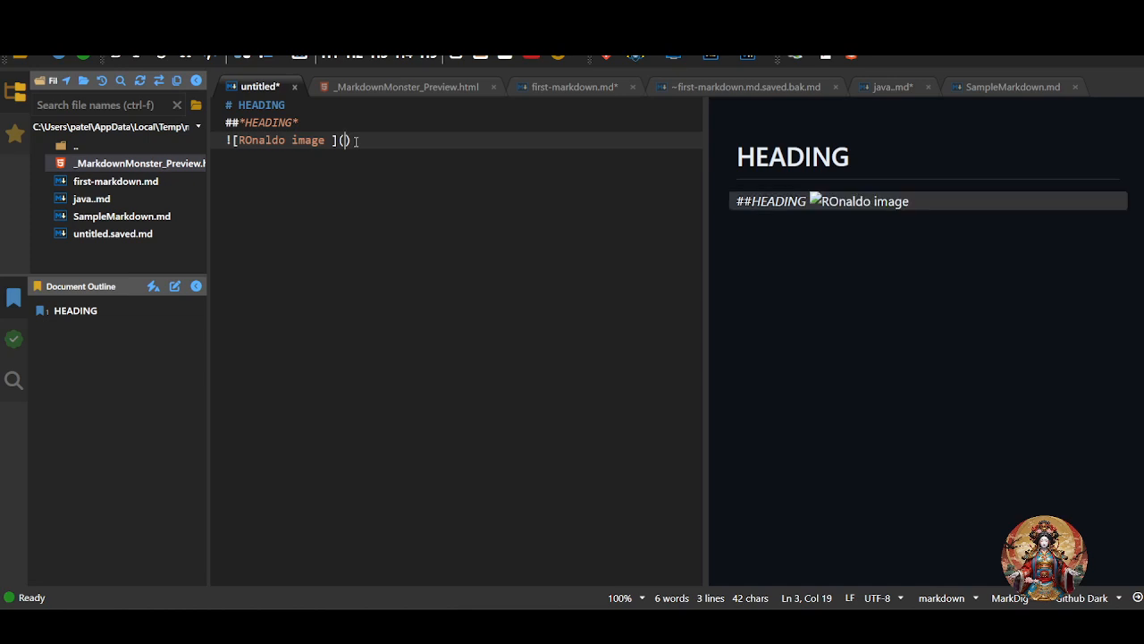
text(https://encrypted-tbn0.gstatic.com/images?q=tbn:ANd9GcTFc0Cry8E_MF-5Qkl5umnXnZ77LI0B8tYKTn-nIG48KTFKnzxLHhIP2Usqb8Hsq0ERpH8_pM0M06a1kB-A0CToMw)
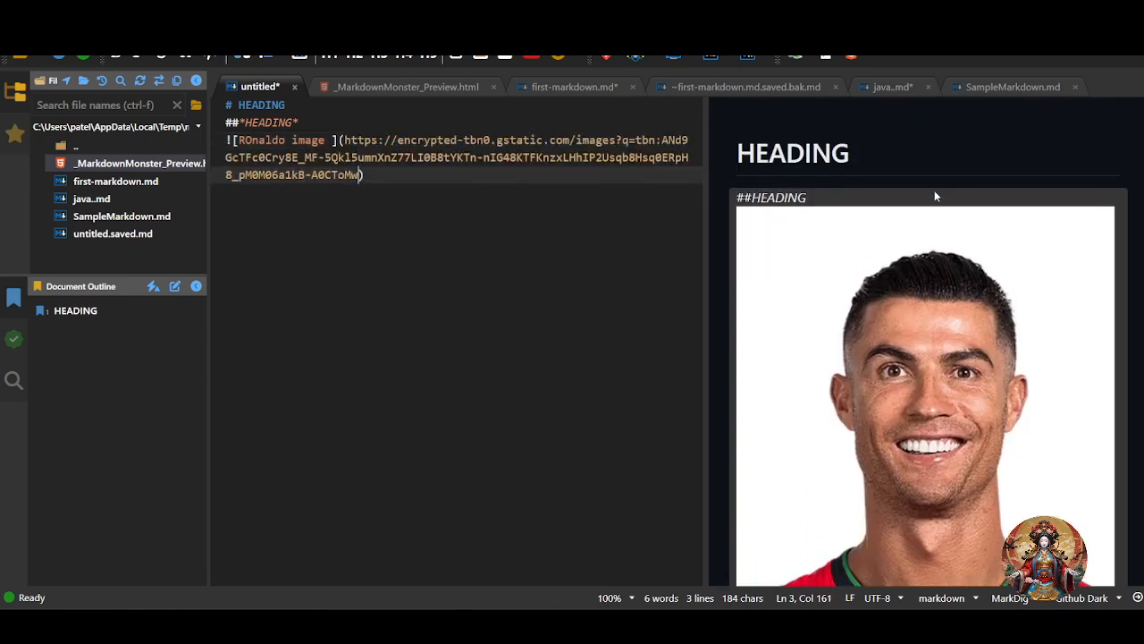
scroll(958, 291, down, 2)
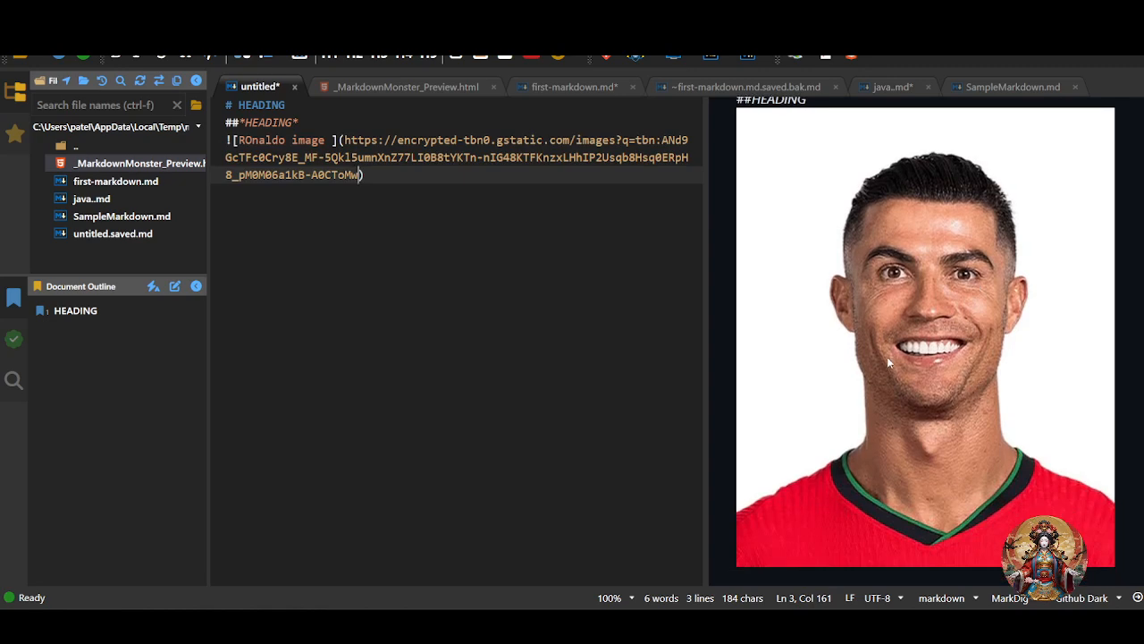
scroll(960, 312, up, 2)
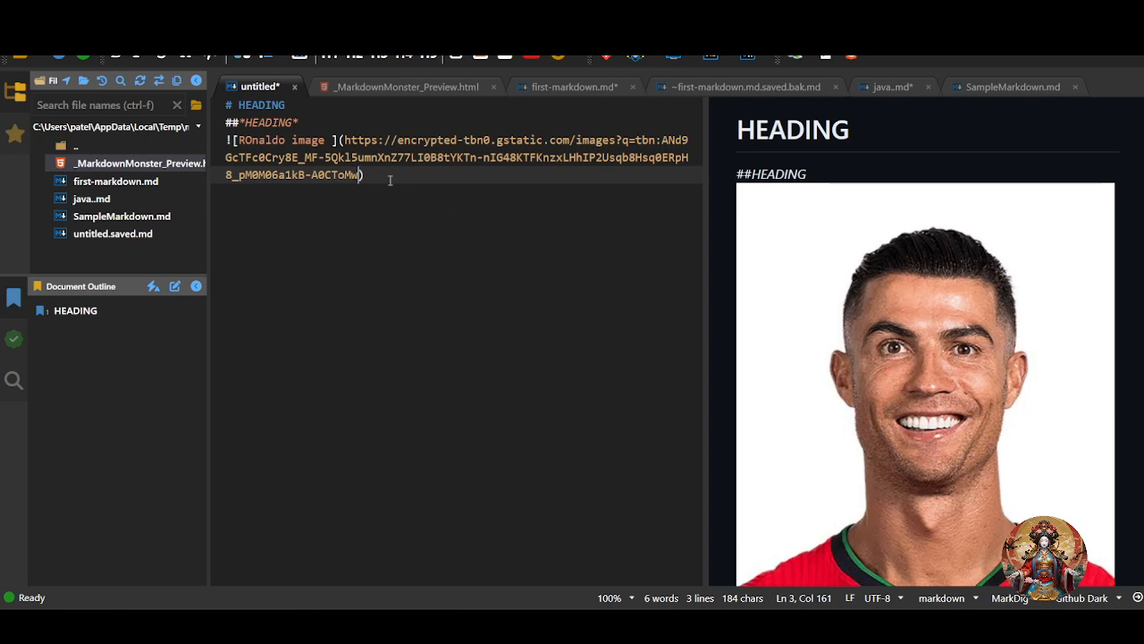
Step: Clear the whole document and enter "#MY MARK DOWN BLOG POST" as the first line, without a space after the hash mark
drag(389, 179, 171, 102)
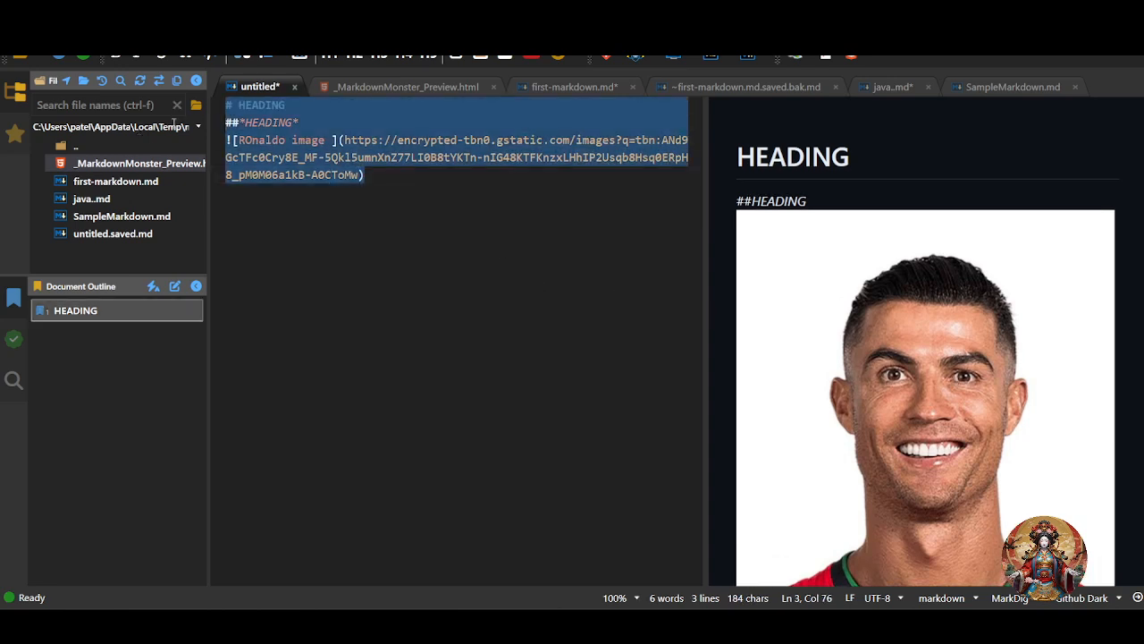
key(Delete)
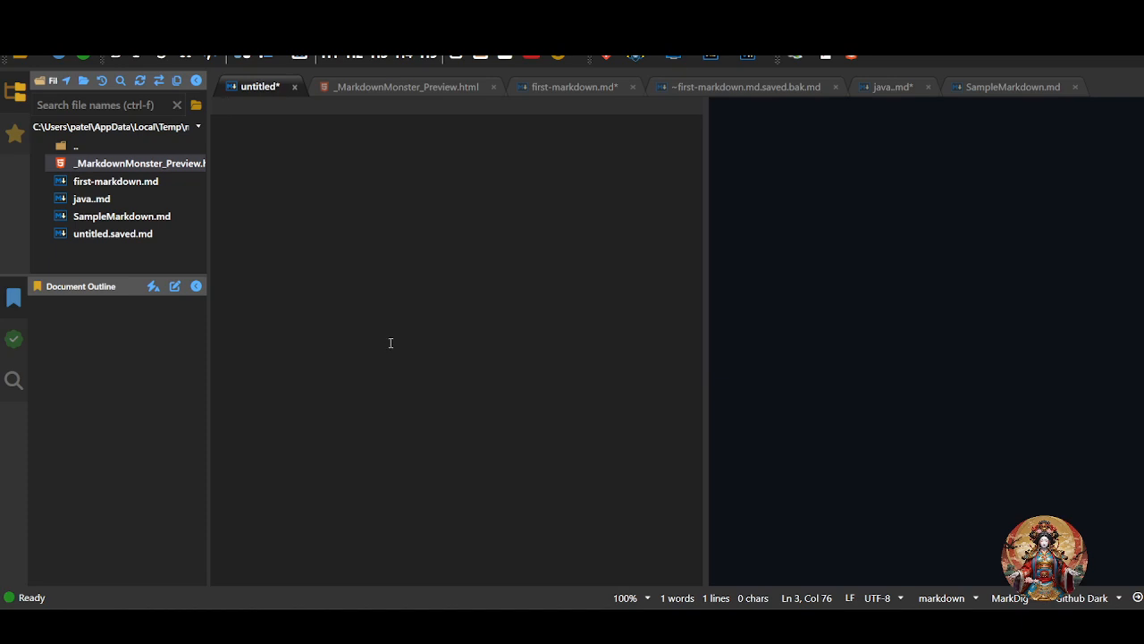
click(395, 235)
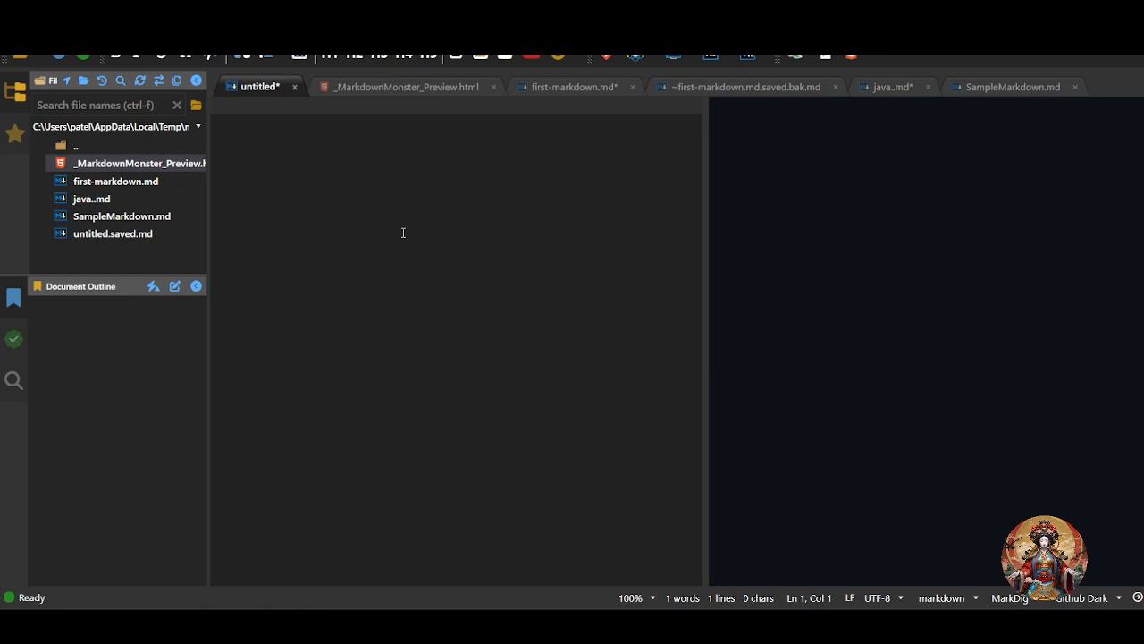
text(#)
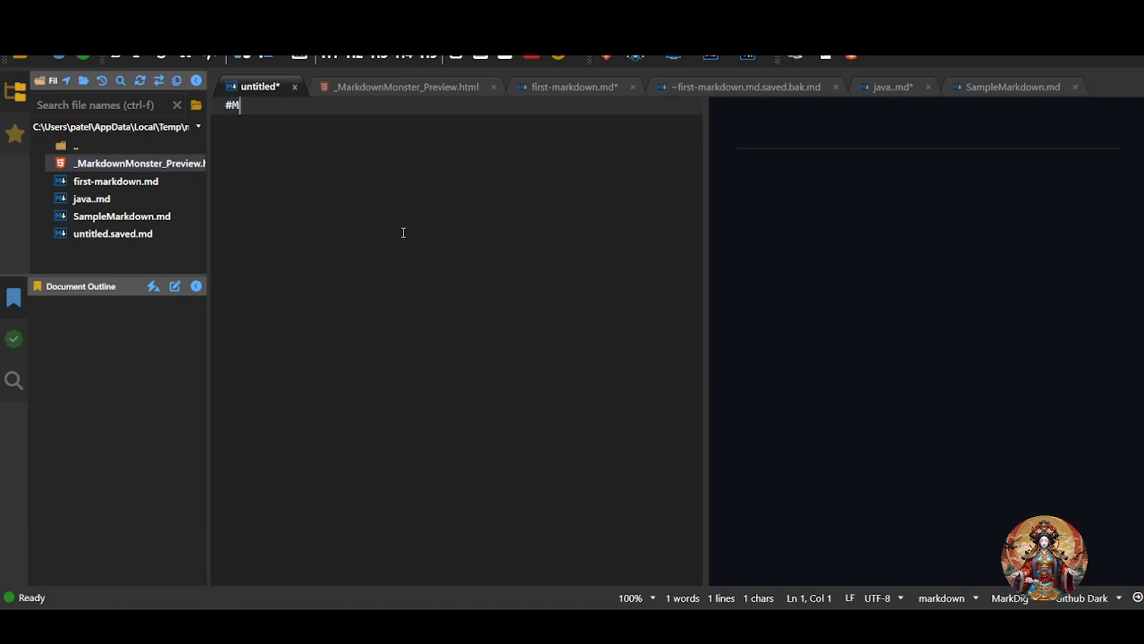
text(MY MARK)
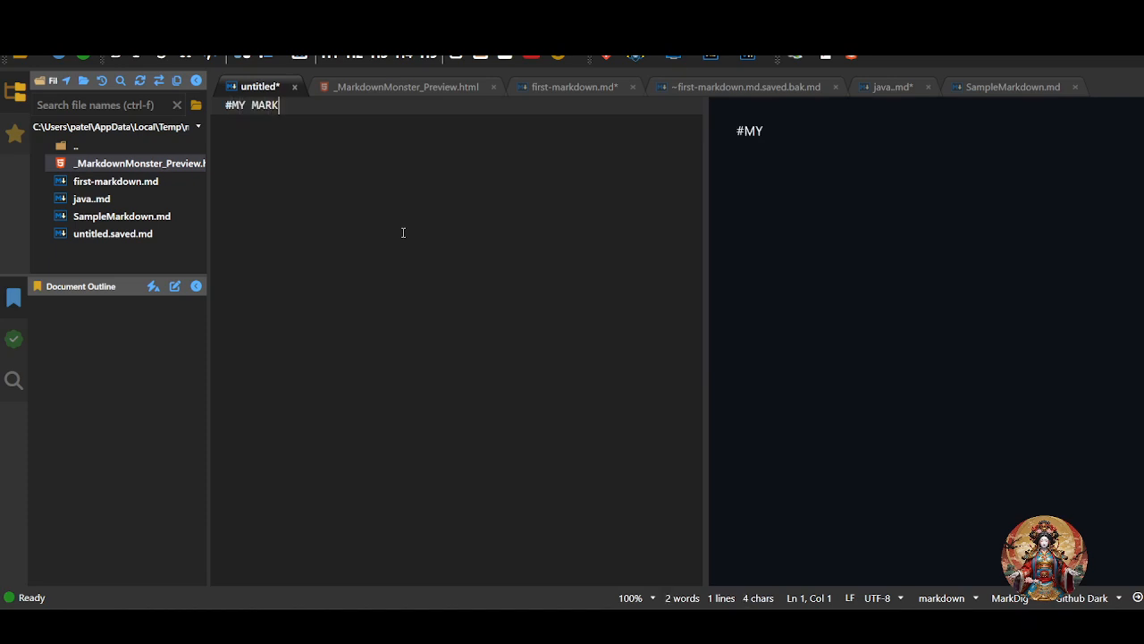
text( DOWN BLOG PS)
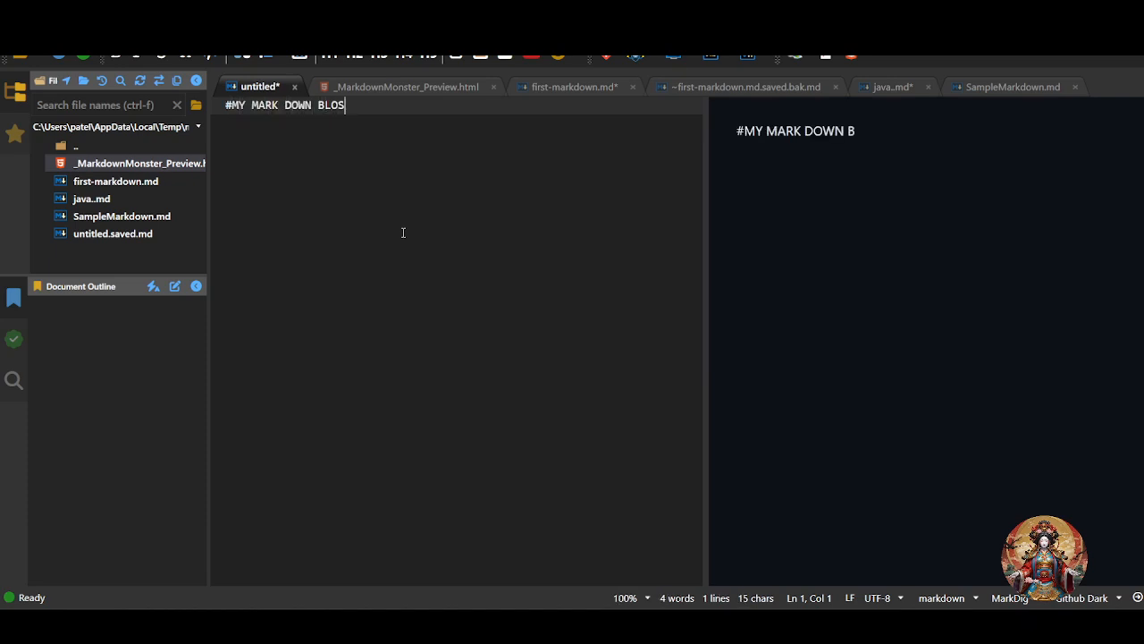
key(BackSpace)
text(G PST)
key(BackSpace)
key(BackSpace)
text(OST)
key(Return)
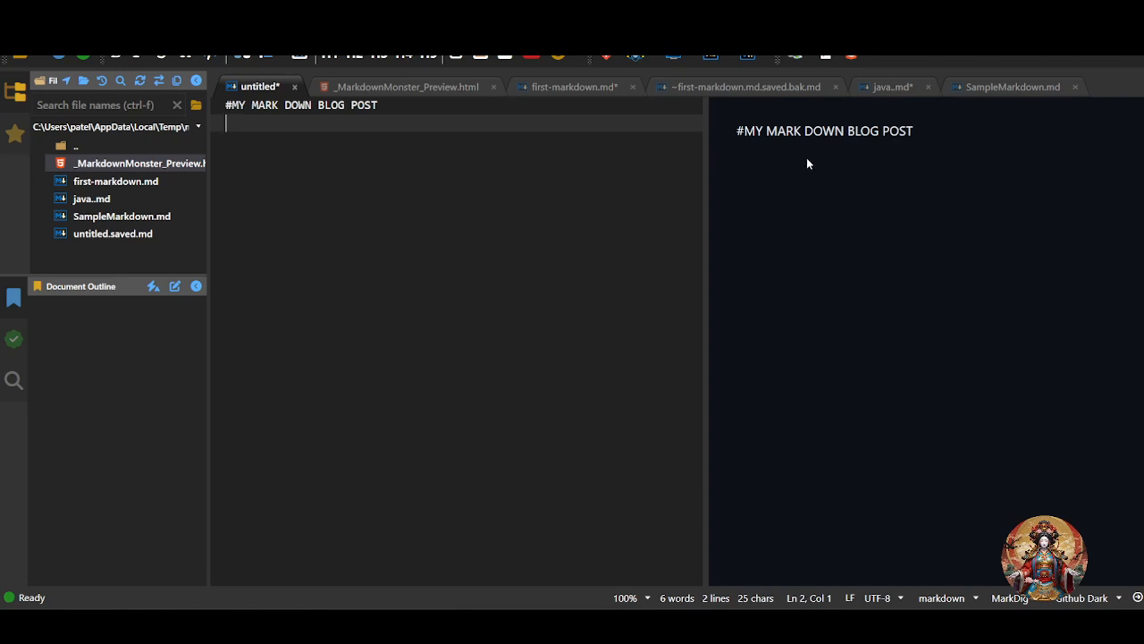
key(BackSpace)
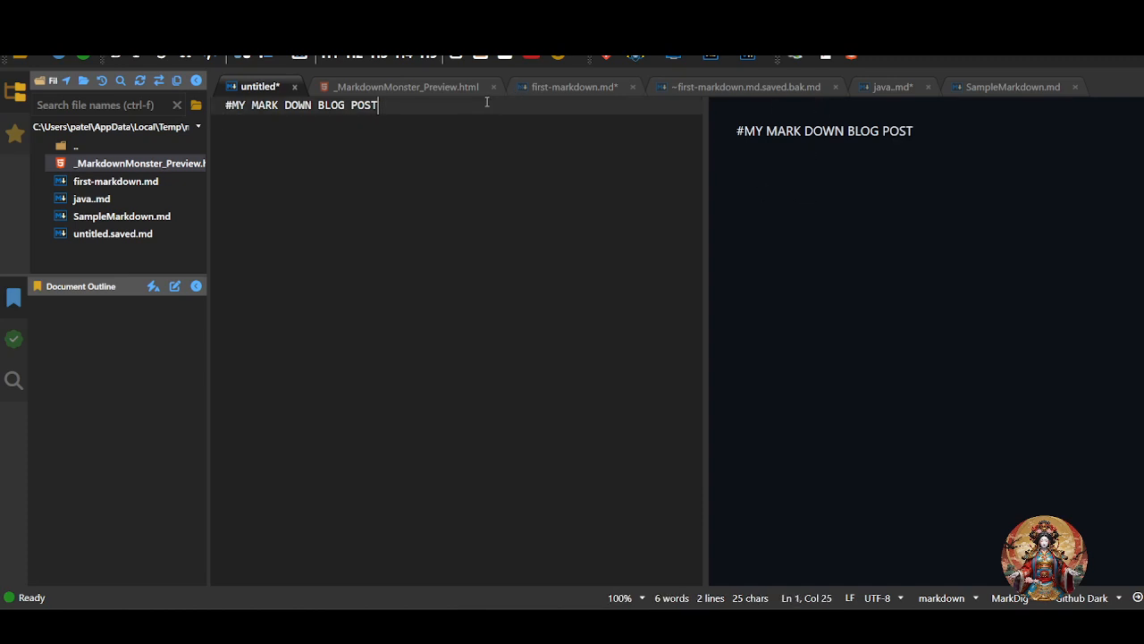
Step: Make the title text after the hash mark bold, as "#**MY MARK DOWN BLOG POST**"
text(**)
key(Left)
key(Left)
key(Left)
key(Left)
key(Left)
key(Left)
key(Left)
key(Left)
key(Left)
key(Left)
key(Left)
key(Left)
key(Left)
key(Left)
key(Left)
key(Left)
key(Left)
key(Left)
key(Left)
key(Left)
key(Left)
key(Left)
key(Left)
key(Left)
text(**)
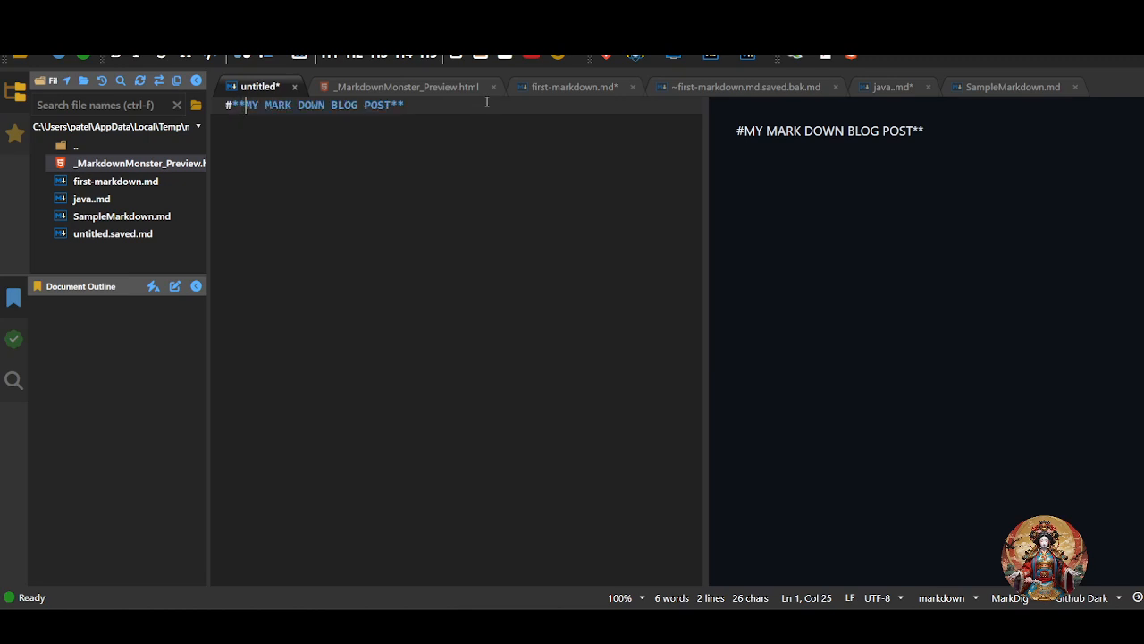
Step: Enter "Well come to my first blog post using markdown" as the second line, below the title
click(514, 120)
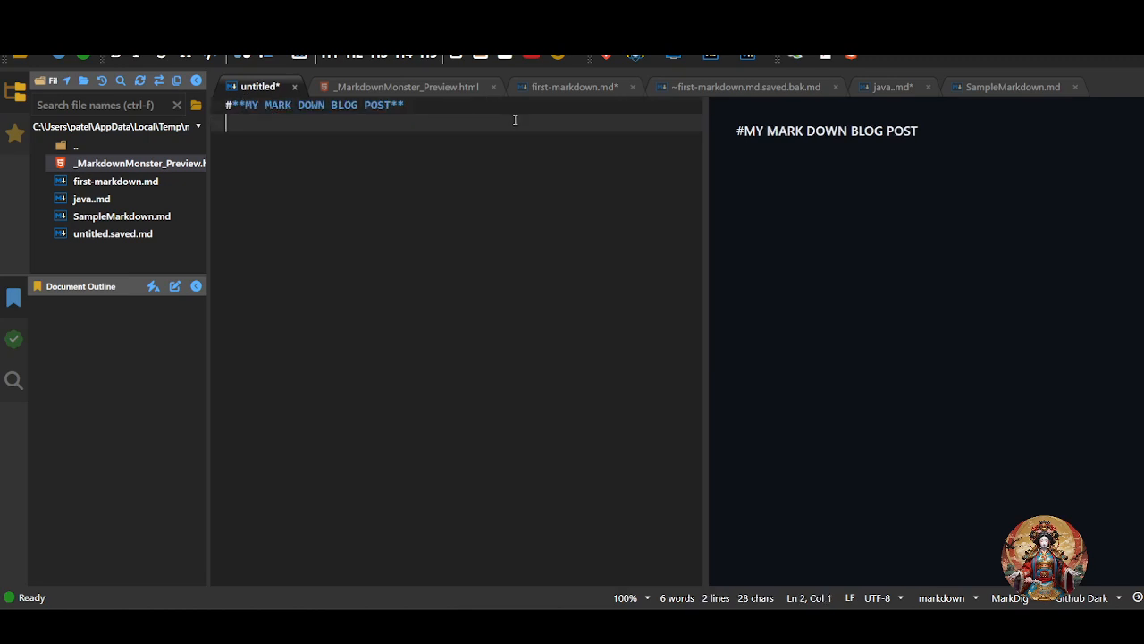
text(Well come to my firs)
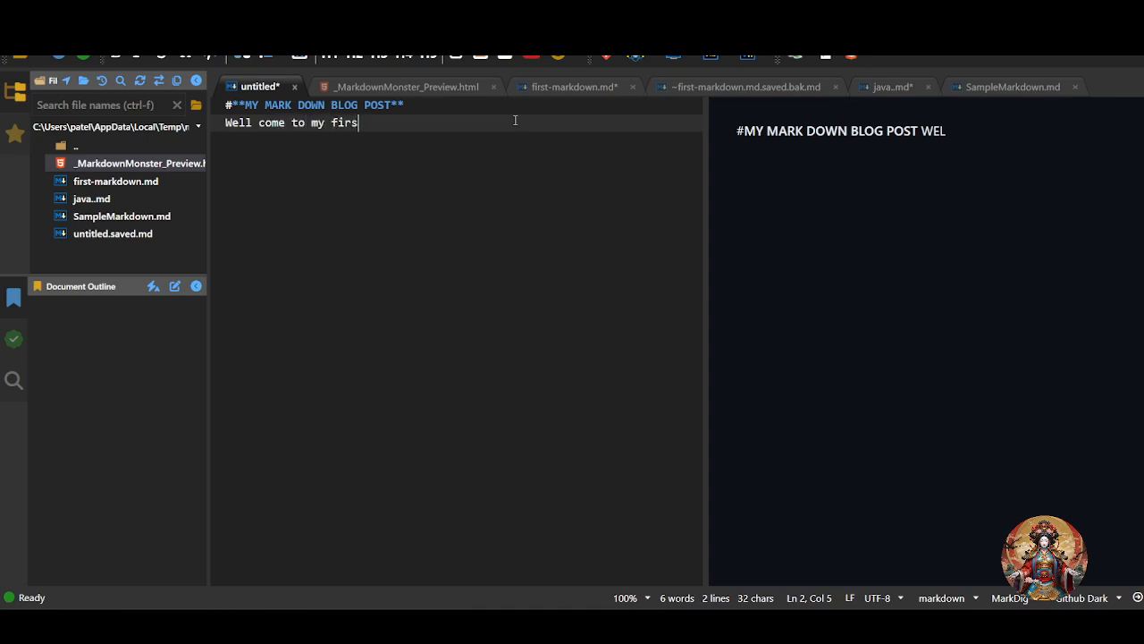
text(t blog post )
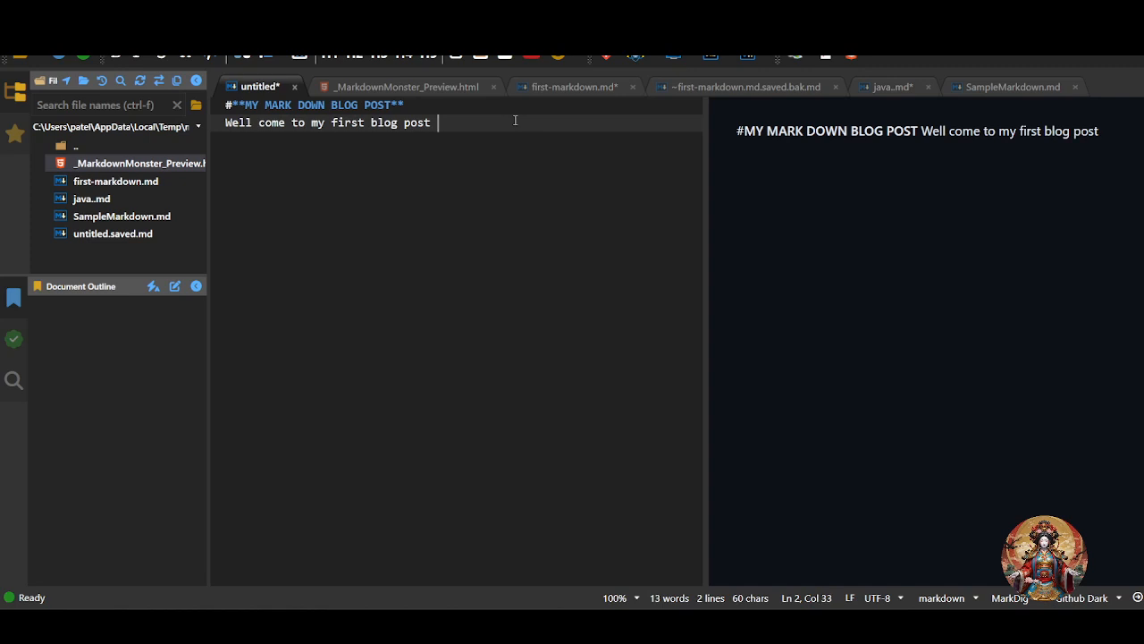
text(using markdown)
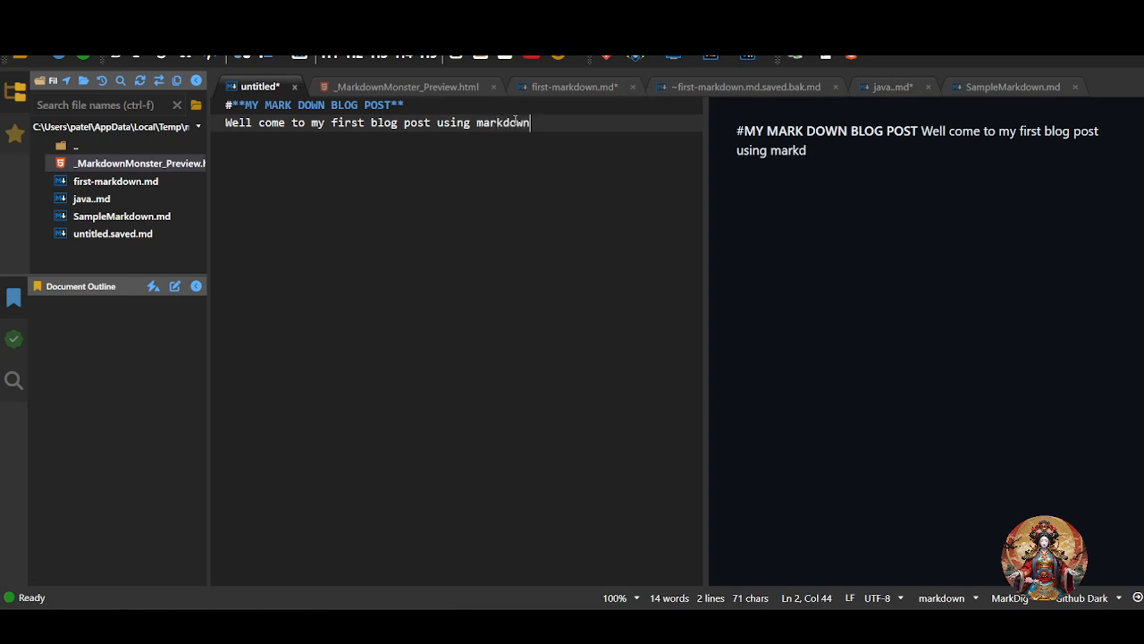
key(Return)
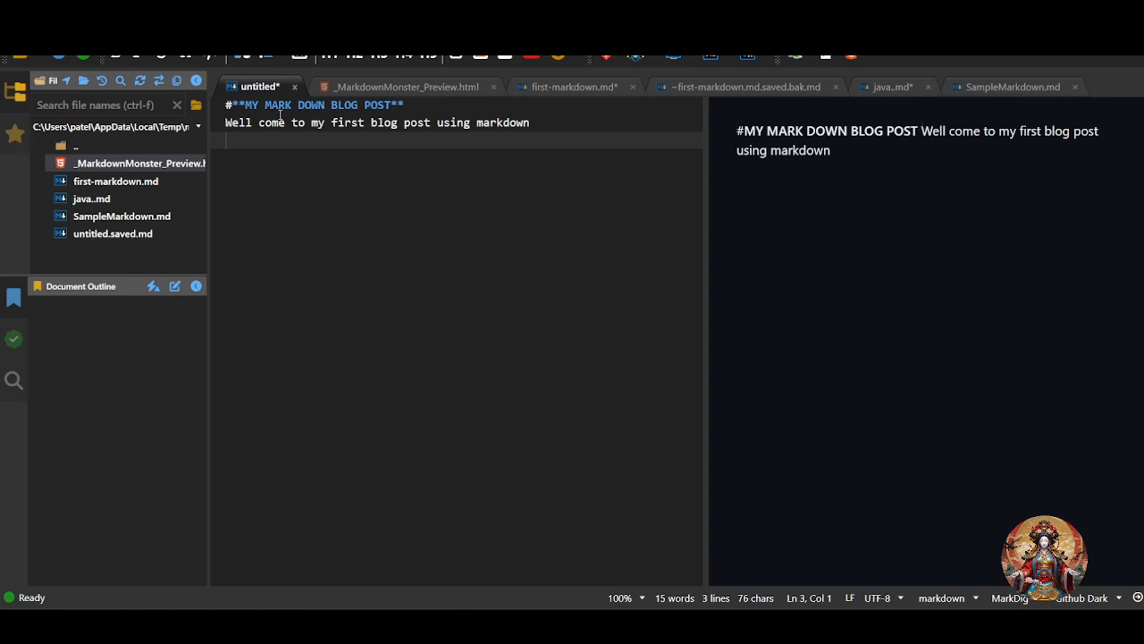
Step: Make the welcome line a level-three heading and format the bold title line as a level-one heading
click(229, 122)
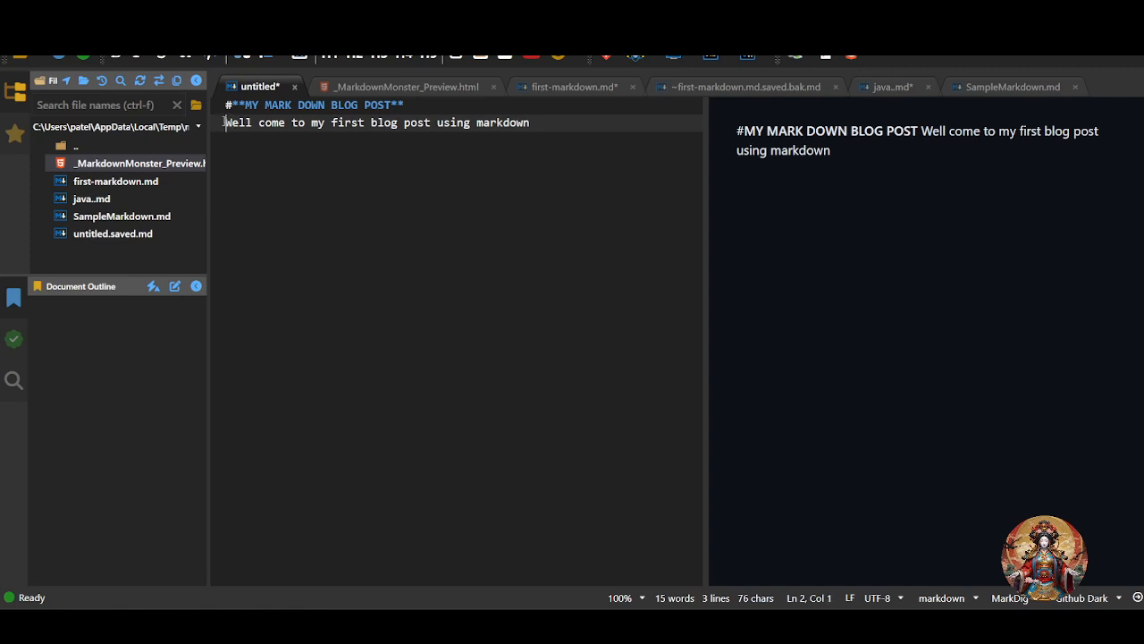
text(###)
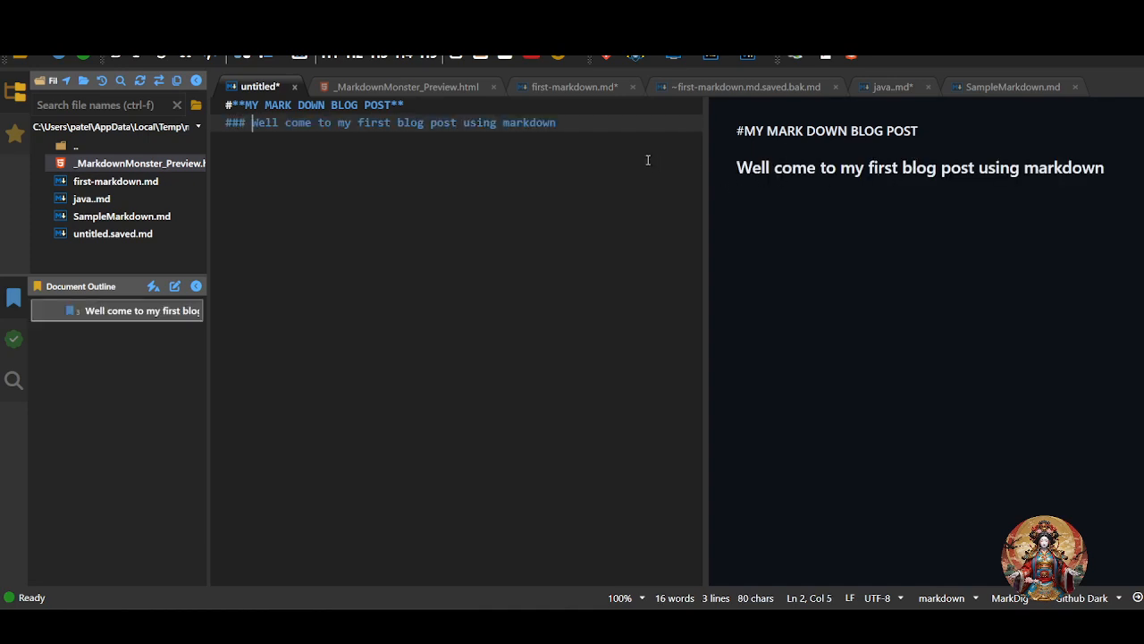
click(415, 105)
drag(416, 104, 161, 111)
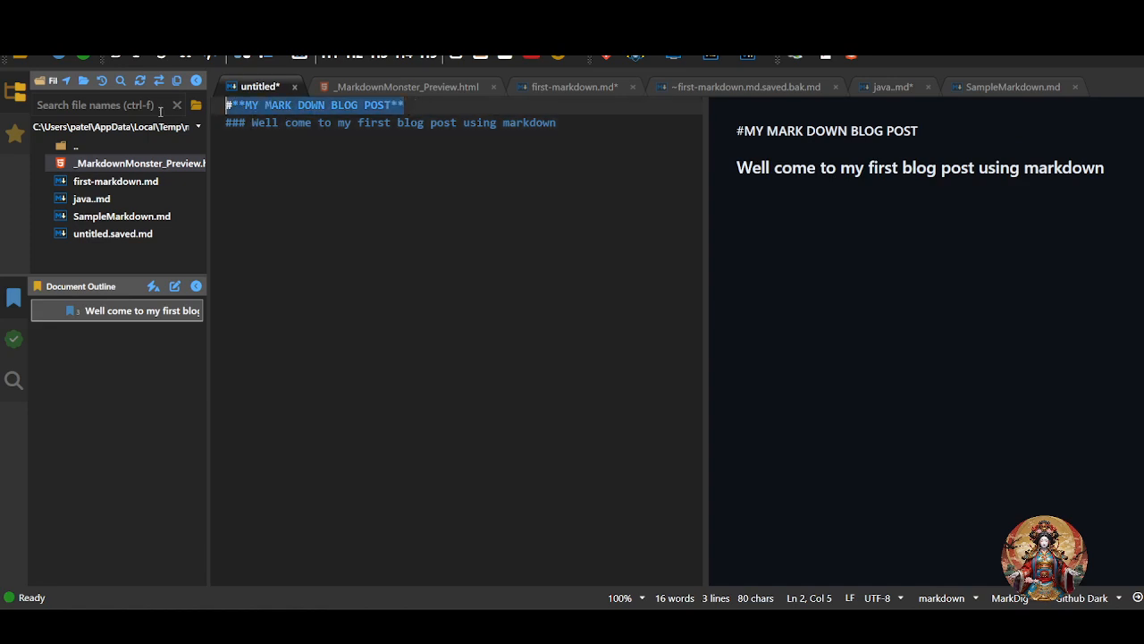
click(328, 57)
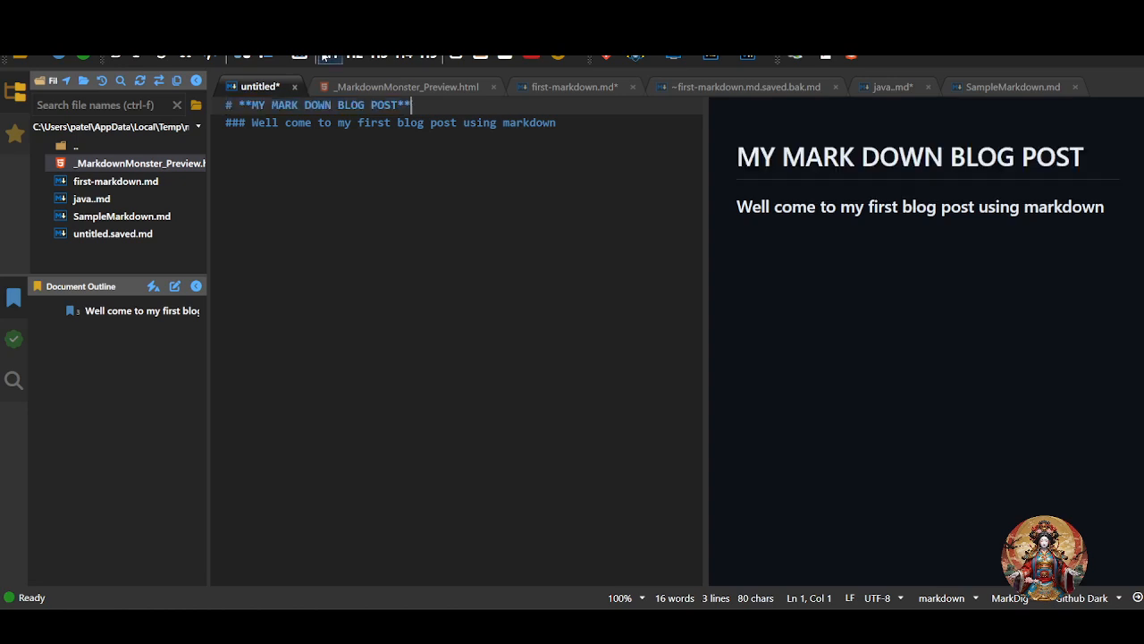
Step: Below the welcome line, leave one blank line and enter "### Why we should use markdown" as a level-three heading
click(595, 115)
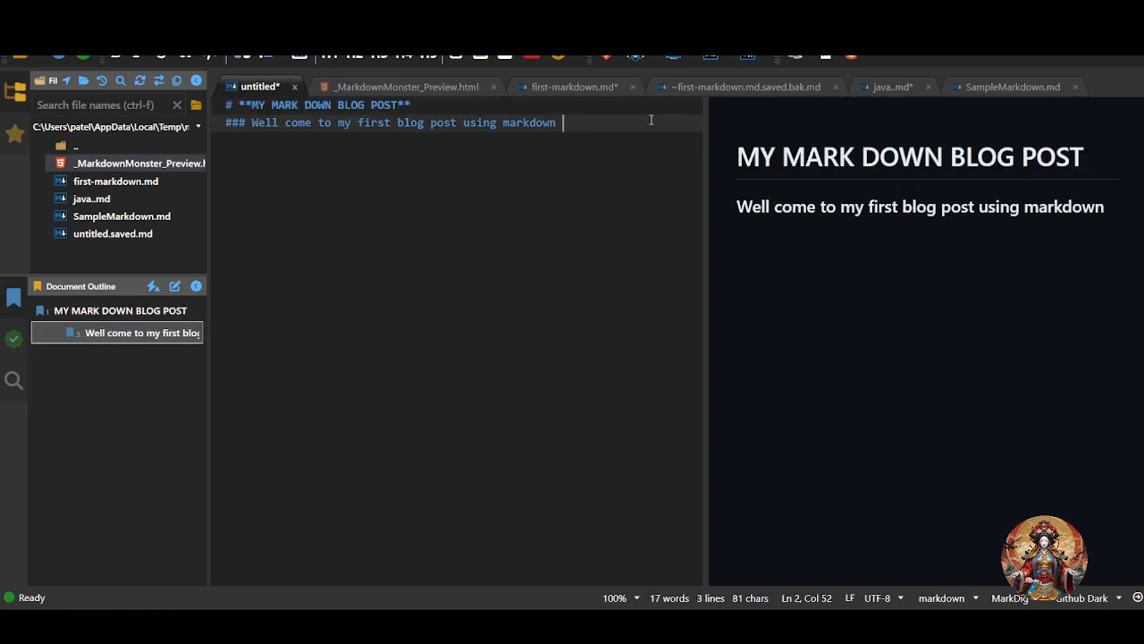
key(Return)
key(Return)
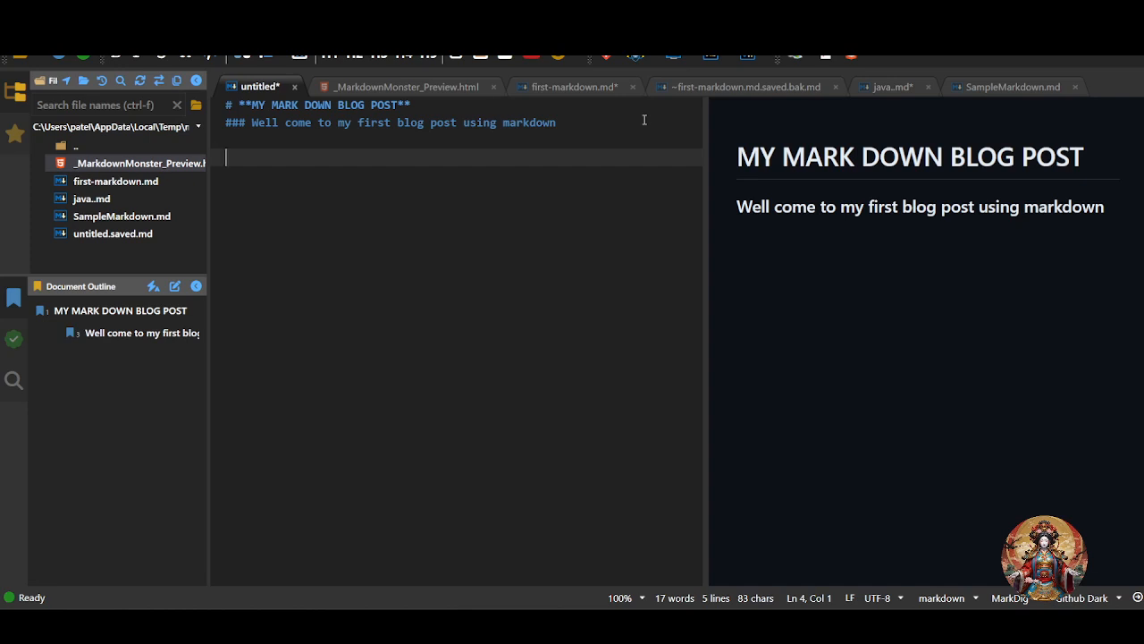
text(z)
key(BackSpace)
text(### Why we)
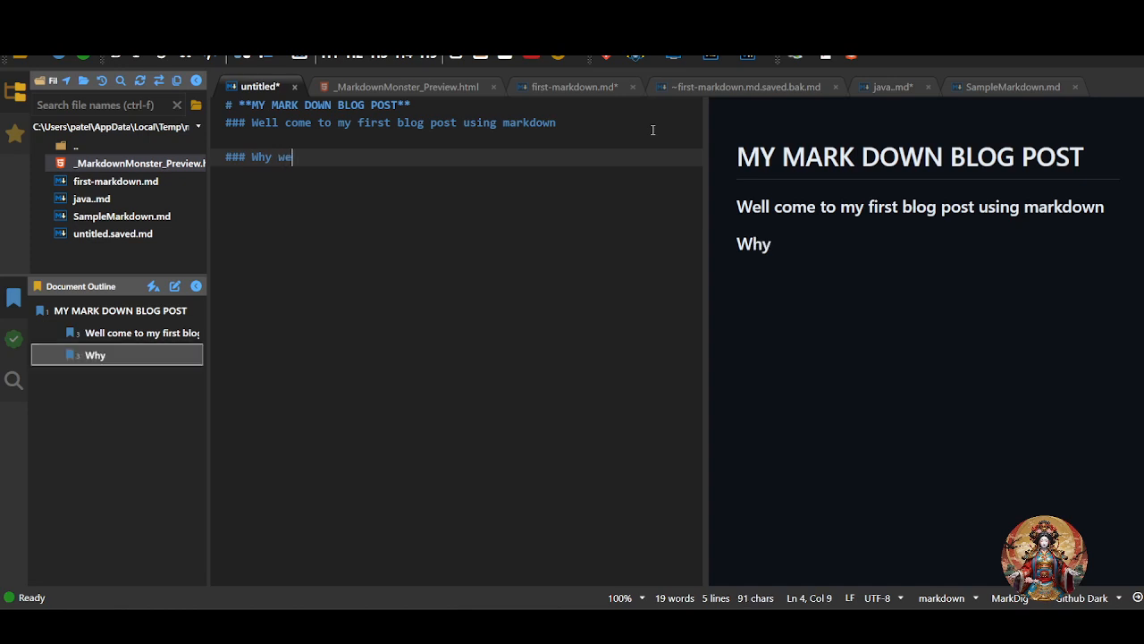
text( down)
key(BackSpace)
key(BackSpace)
key(BackSpace)
key(BackSpace)
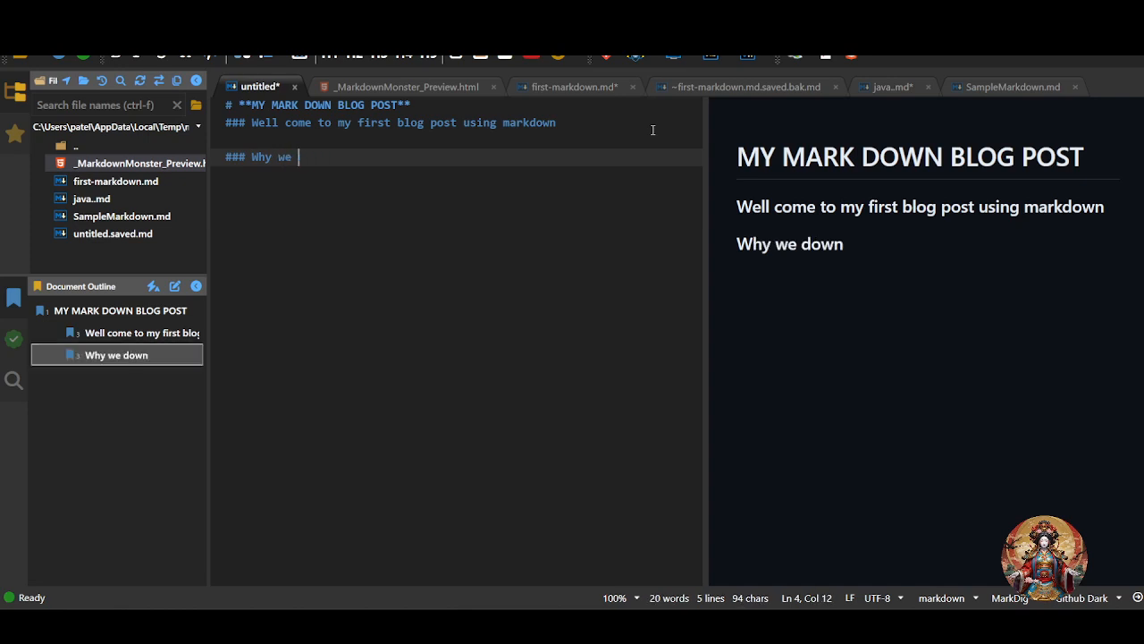
text(should use ma)
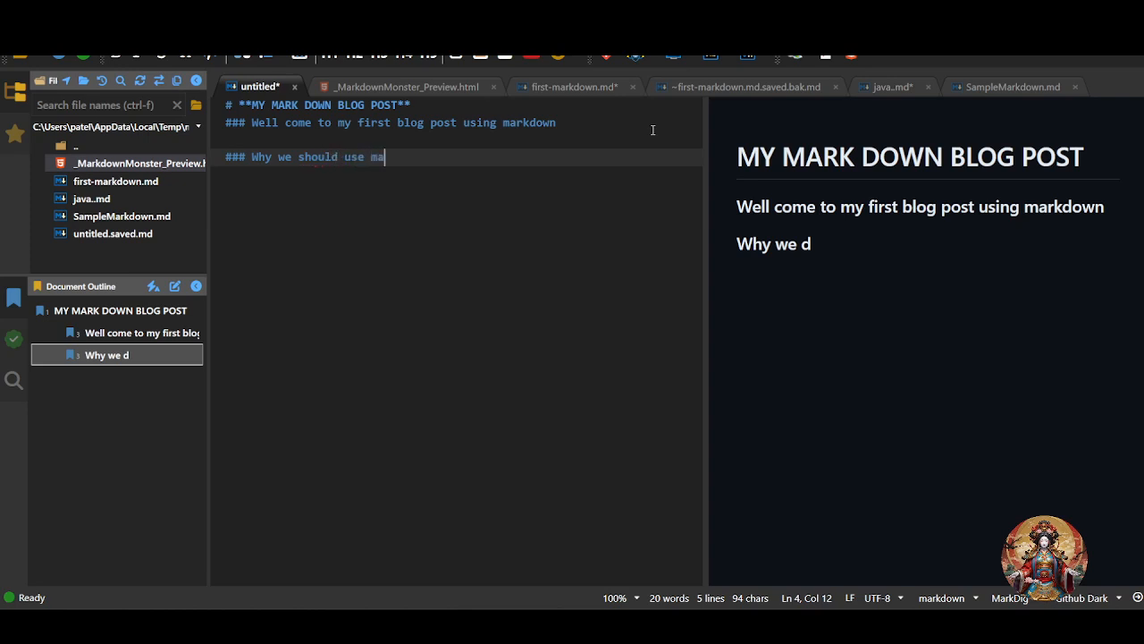
text(rkdown)
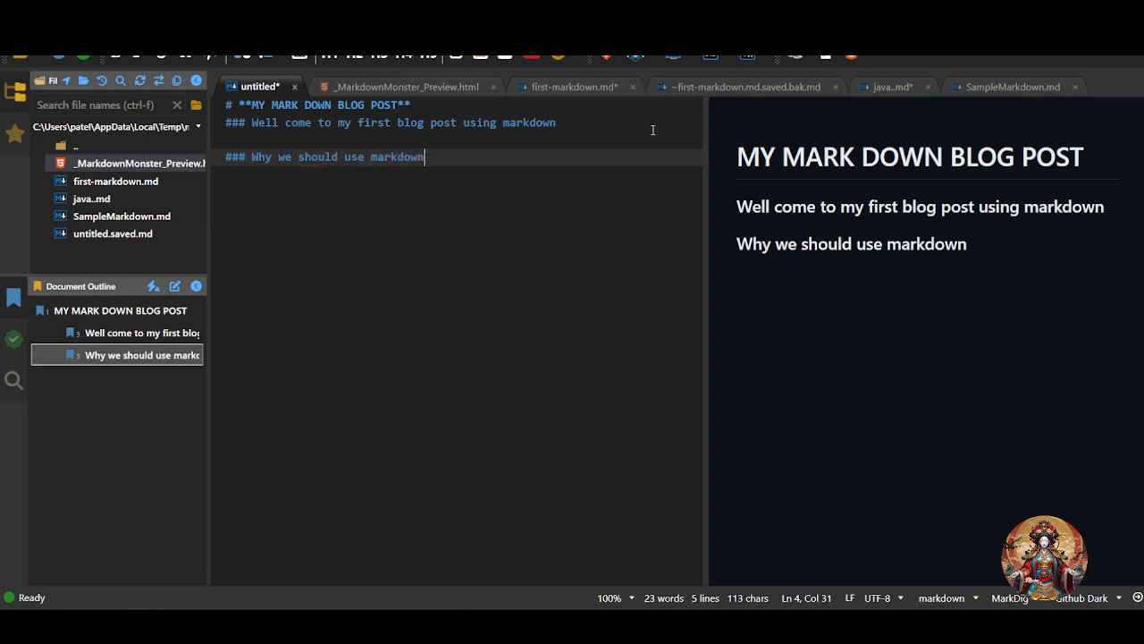
Step: Turn the "Why we should use markdown" heading into normal text and end it with a question mark
drag(652, 130, 226, 157)
click(382, 59)
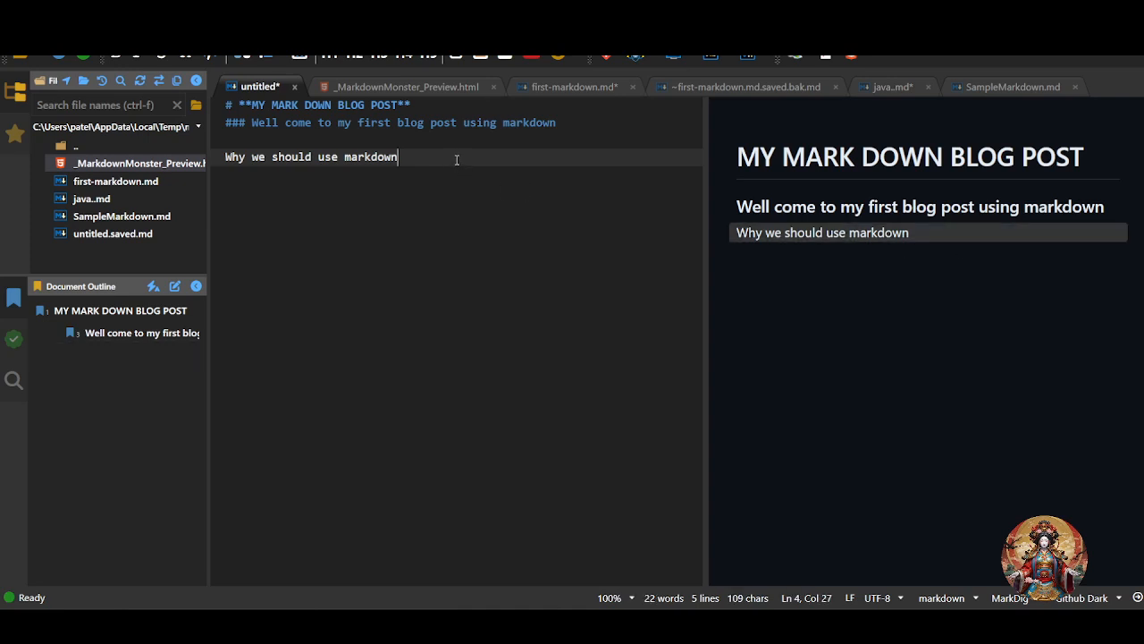
text(?)
Step: Under the question, add a hyphen bullet list with the items "it's fast", "it's clean" and "it's easy to leaern"
key(Return)
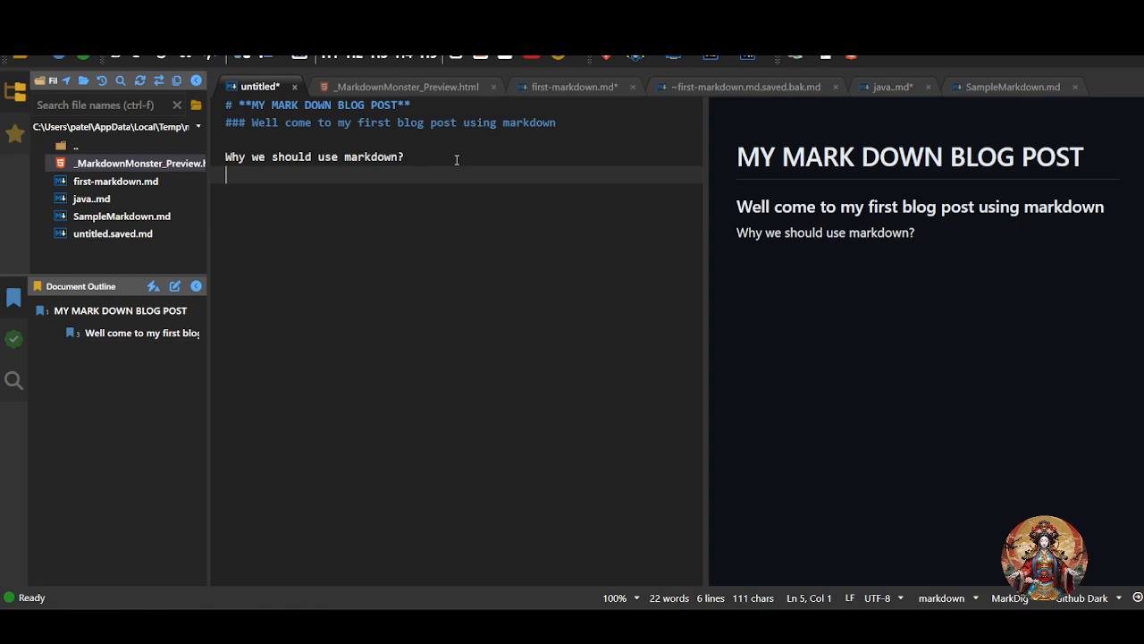
text(-)
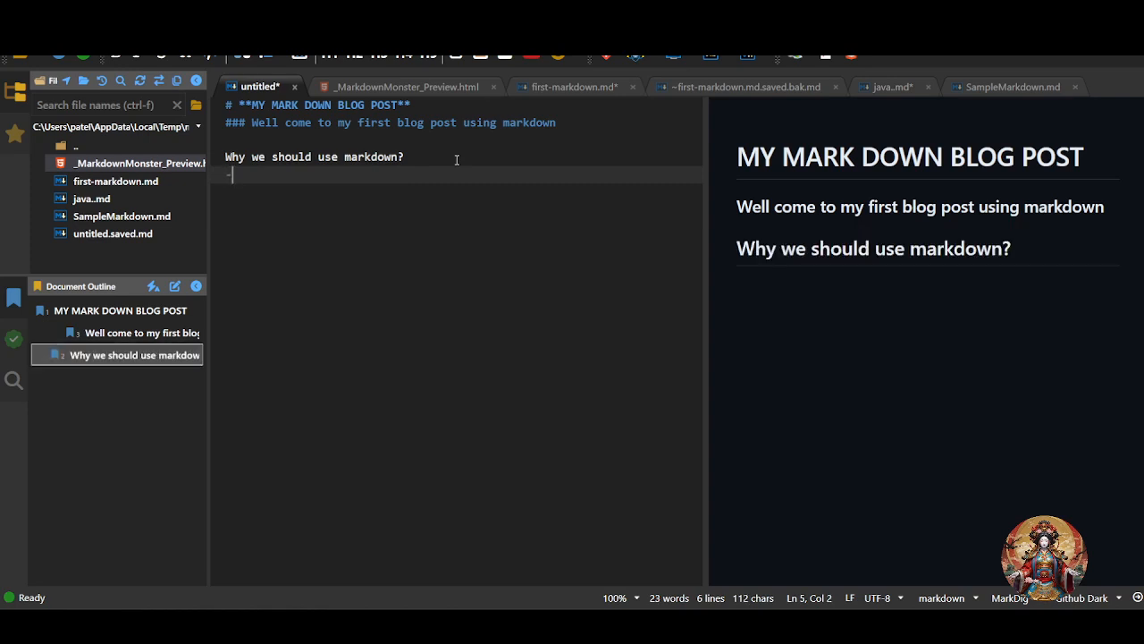
text( it's fast)
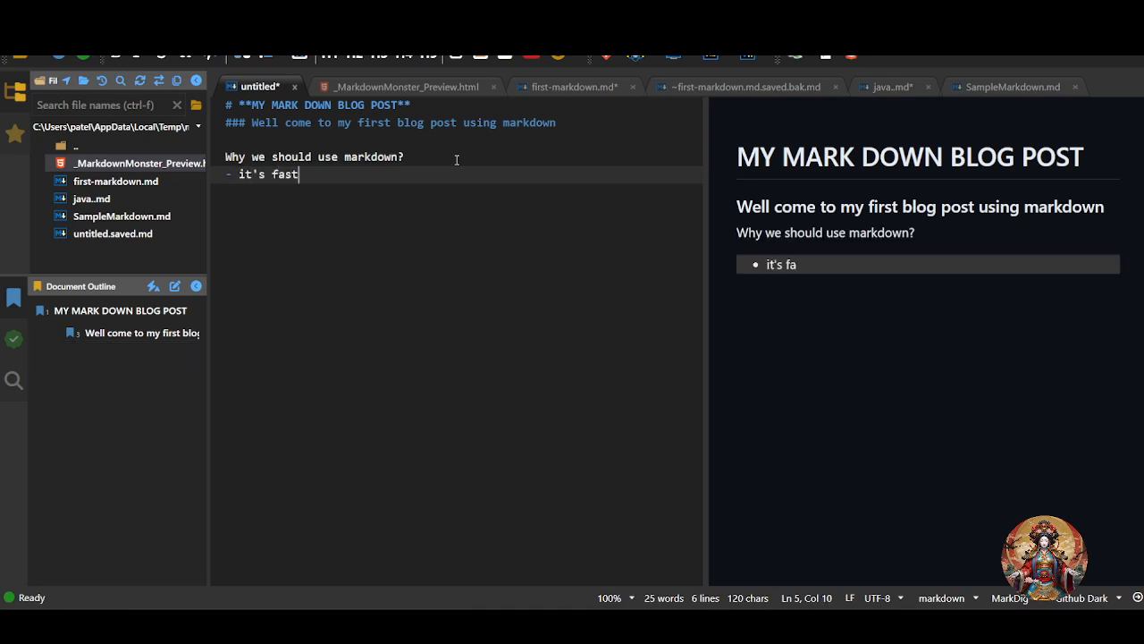
key(Return)
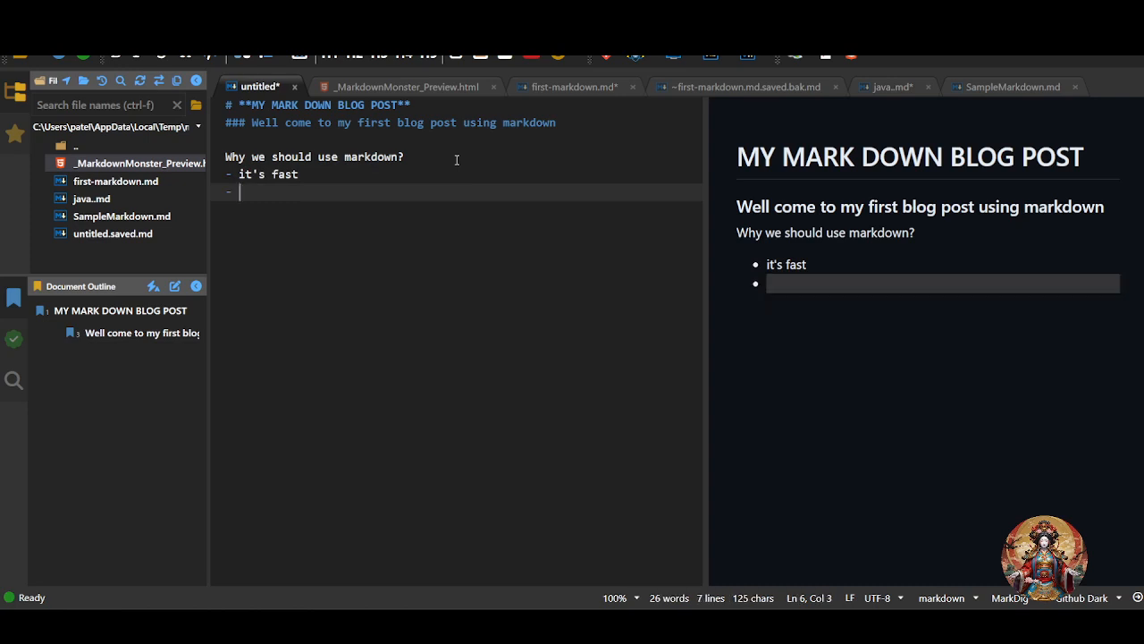
text(it's clear)
key(BackSpace)
text(n)
key(Return)
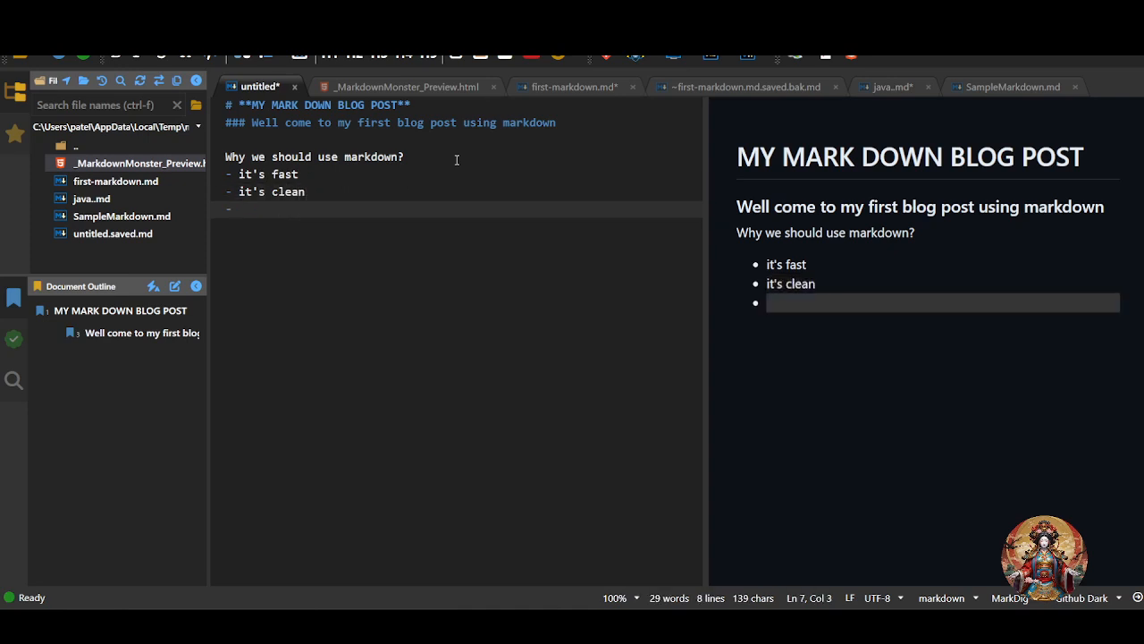
text(it's easy to leaern)
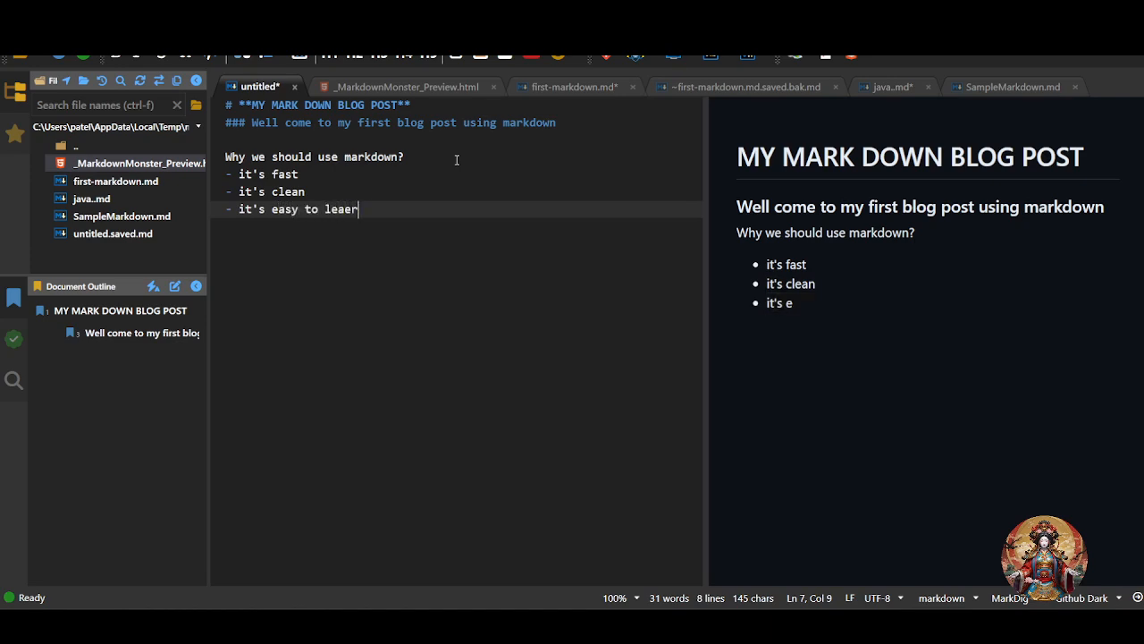
key(Return)
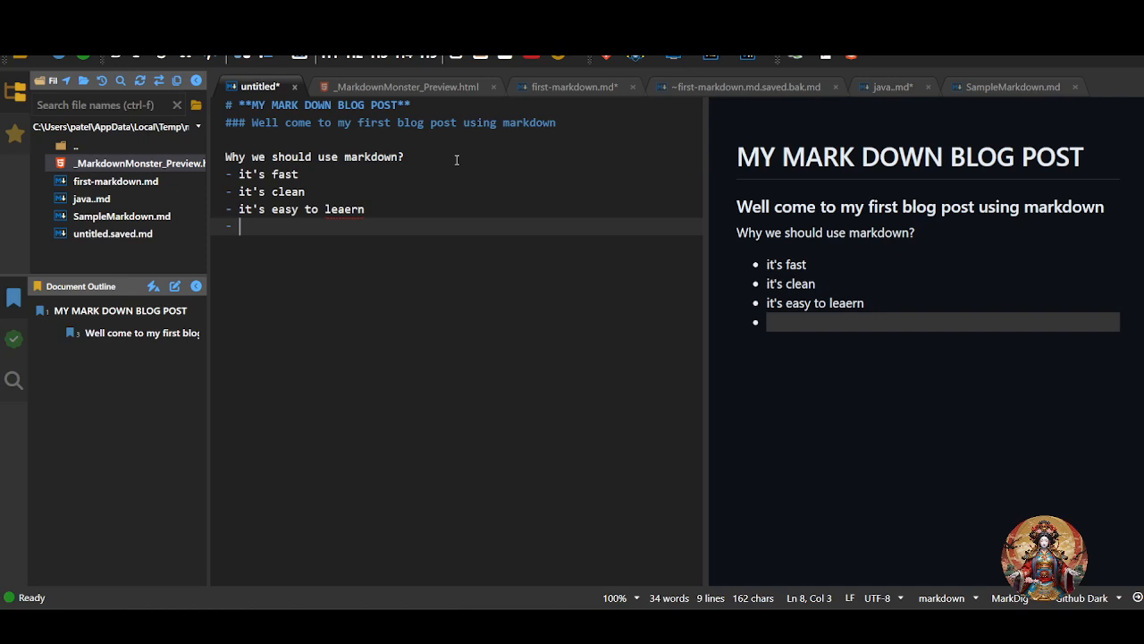
key(BackSpace)
key(BackSpace)
Step: Leave blank lines below the list and add the blockquote >" Markdown makes writing feel like wiritng again", then highlight it in the preview
key(Return)
key(Return)
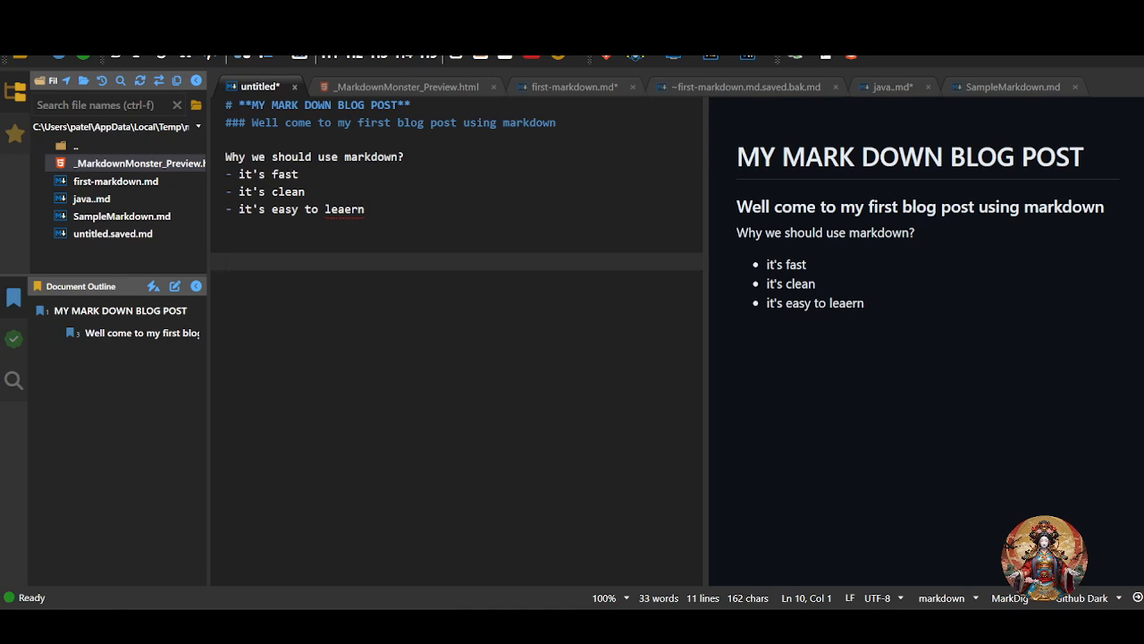
text(z)
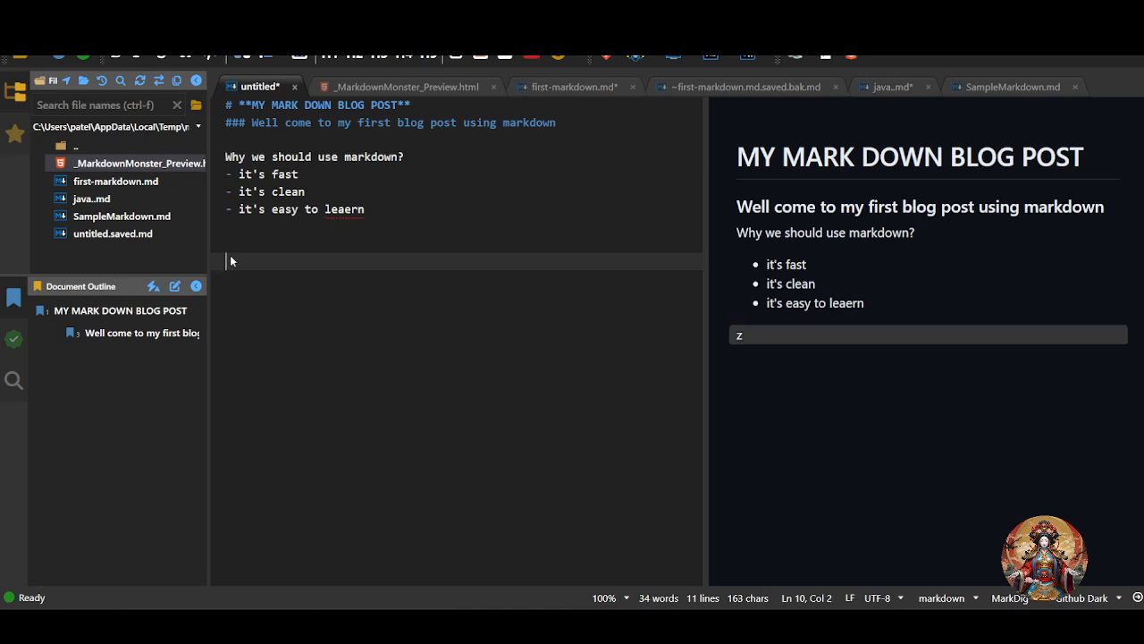
key(BackSpace)
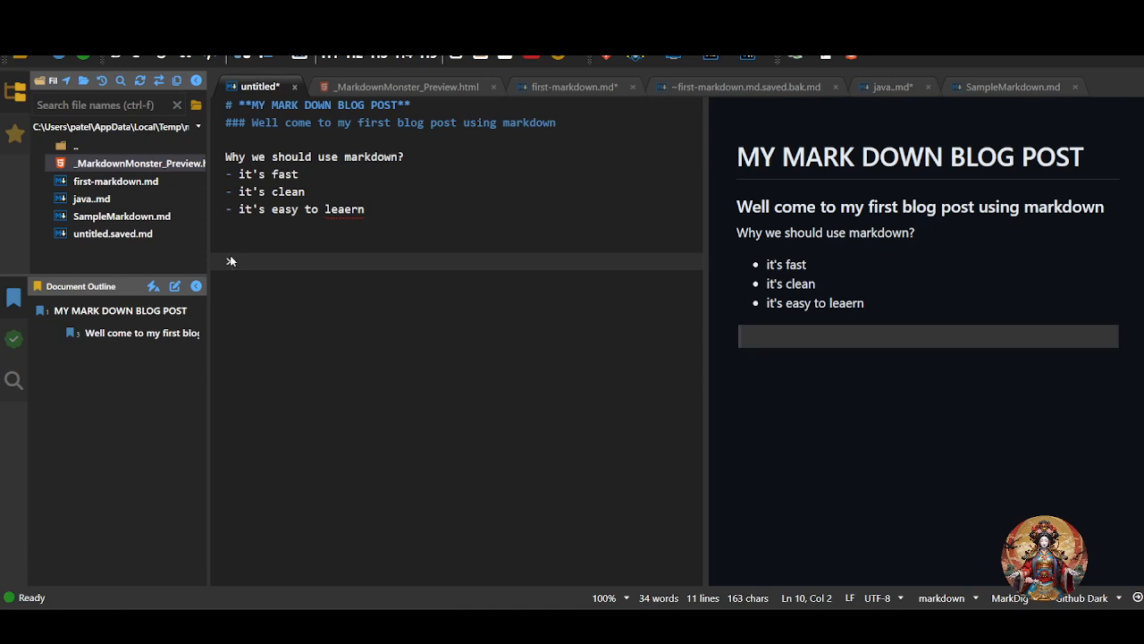
text(")
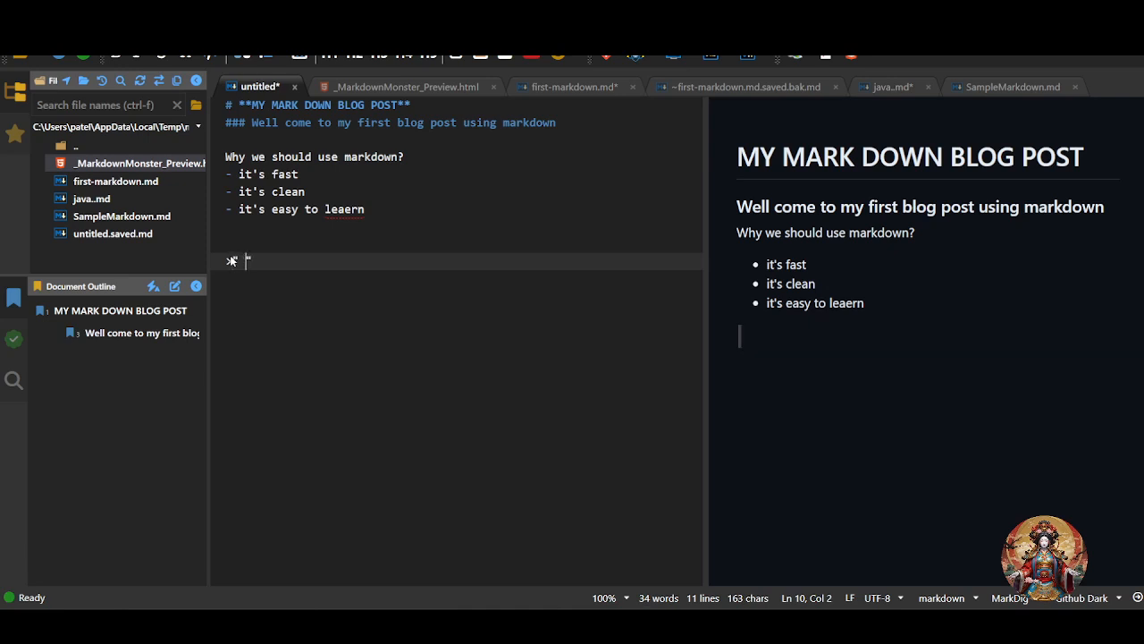
text(Mark)
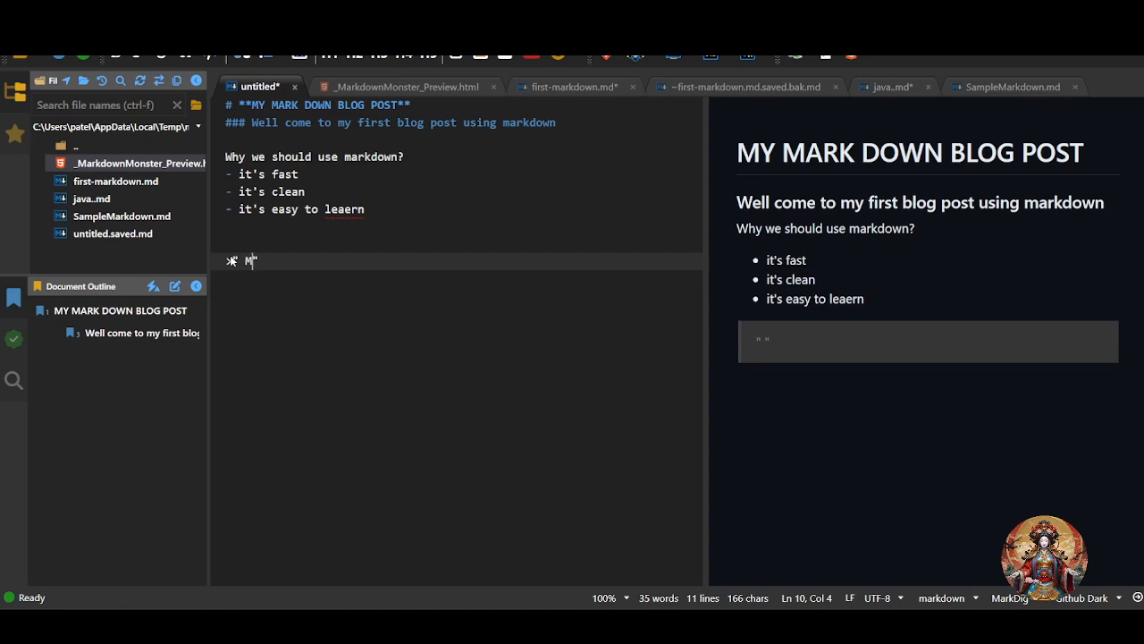
text(down make)
text(s writing f)
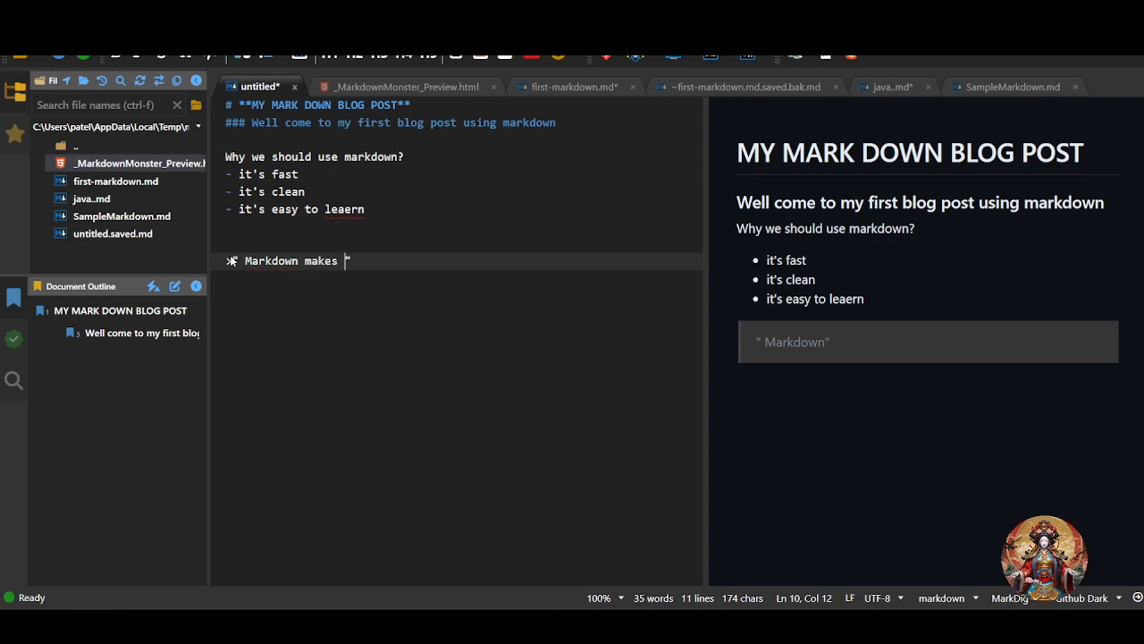
text(eel like w)
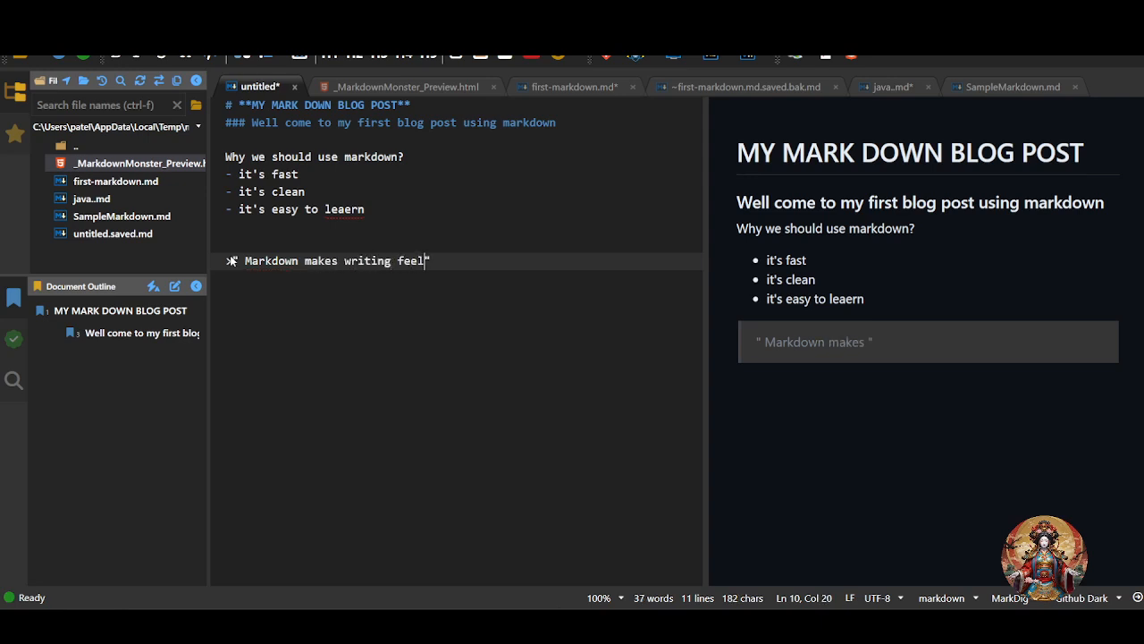
text(iritng again)
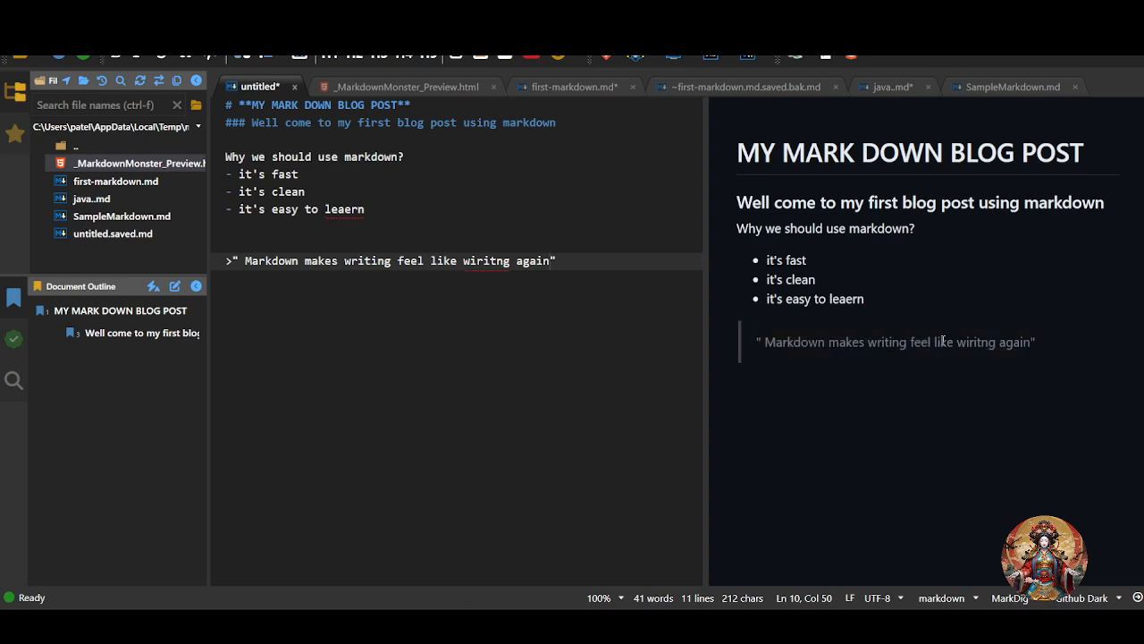
drag(750, 345, 1052, 381)
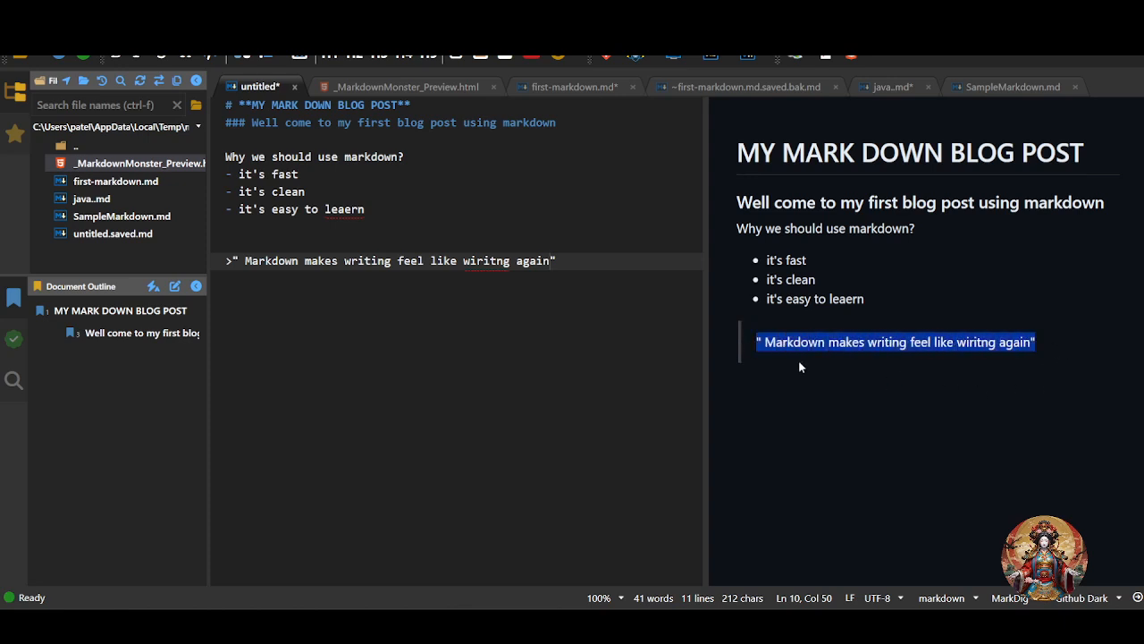
click(608, 265)
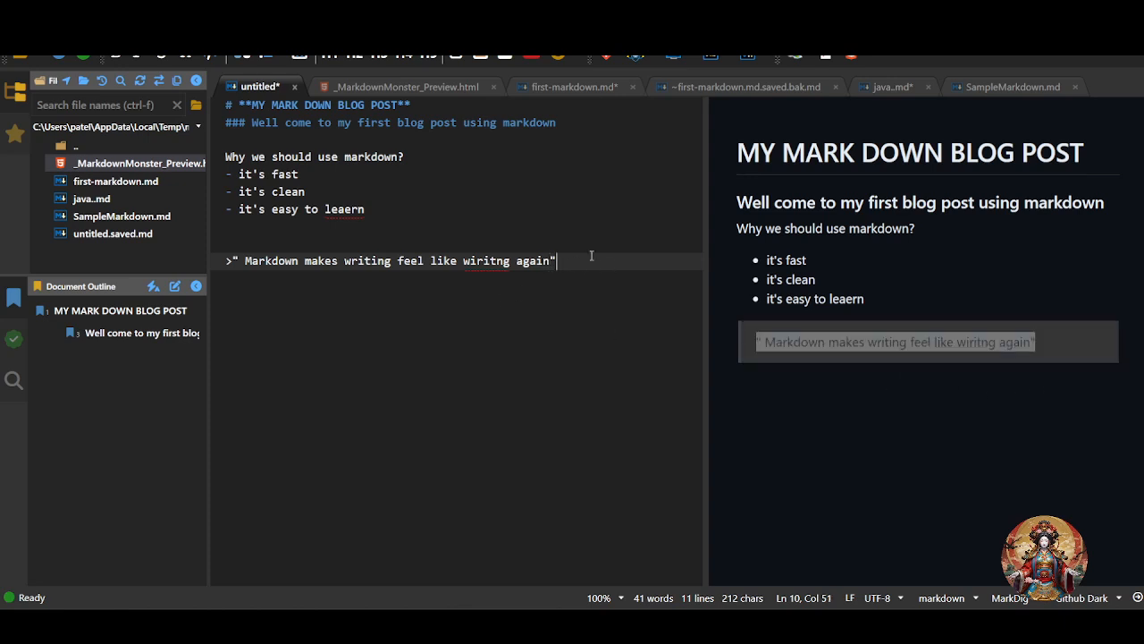
key(Return)
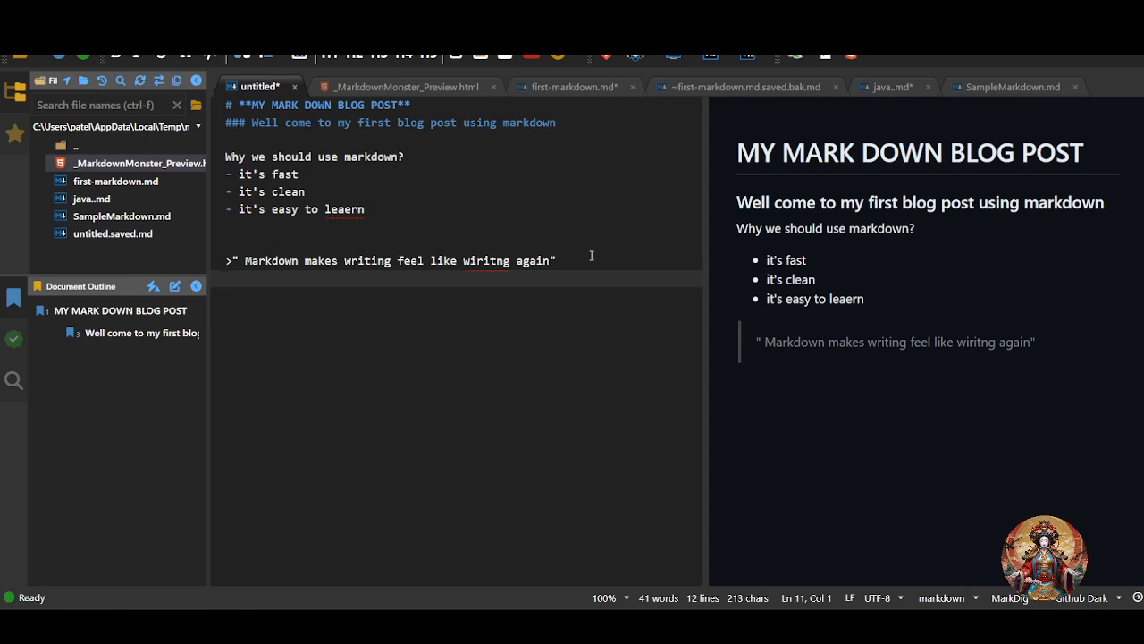
text(**)
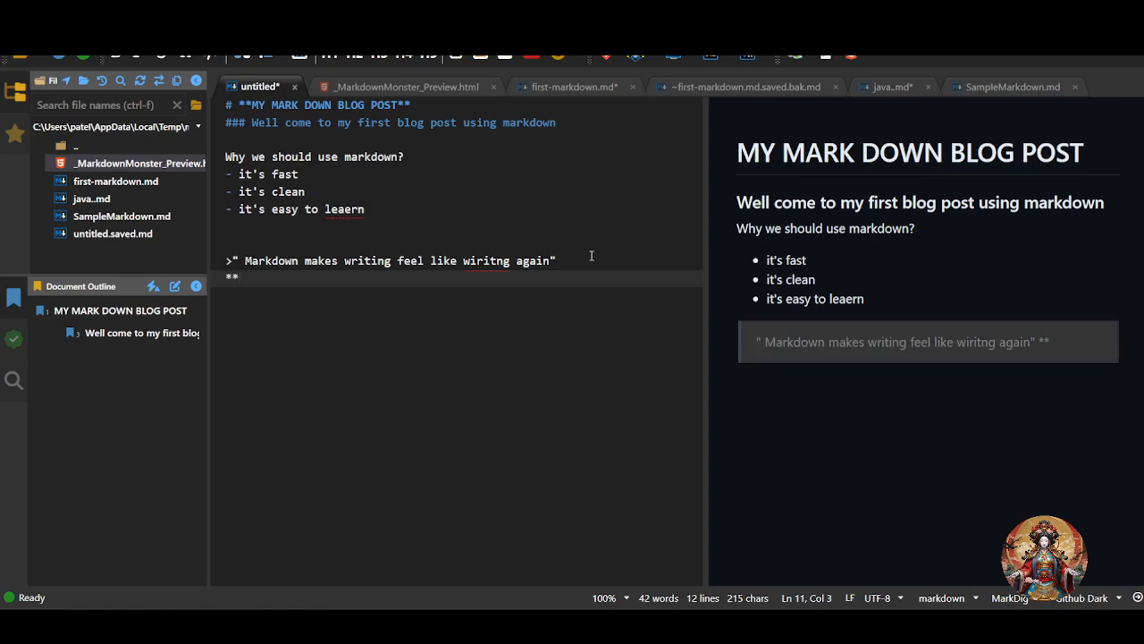
text( Thanks for)
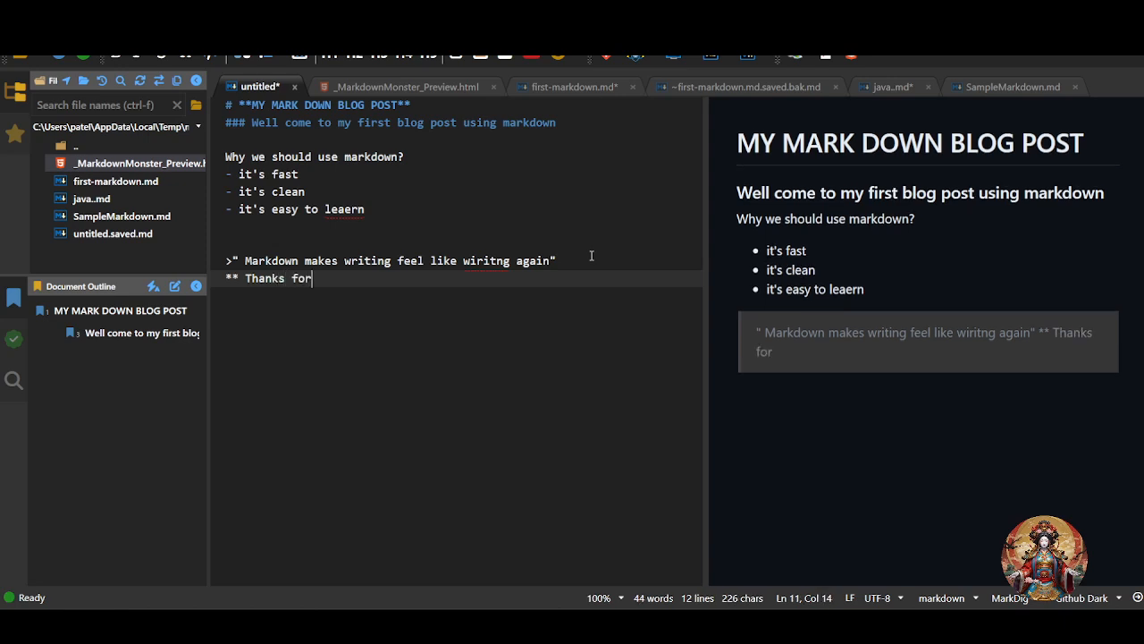
key(ctrl+BackSpace)
key(ctrl+BackSpace)
key(ctrl+BackSpace)
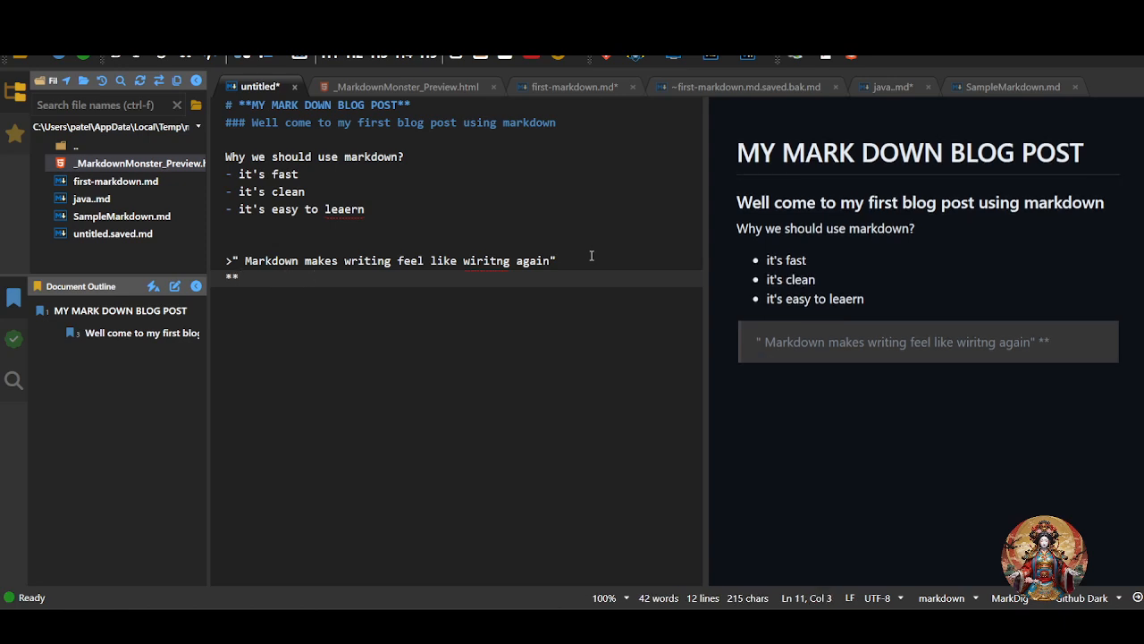
click(590, 255)
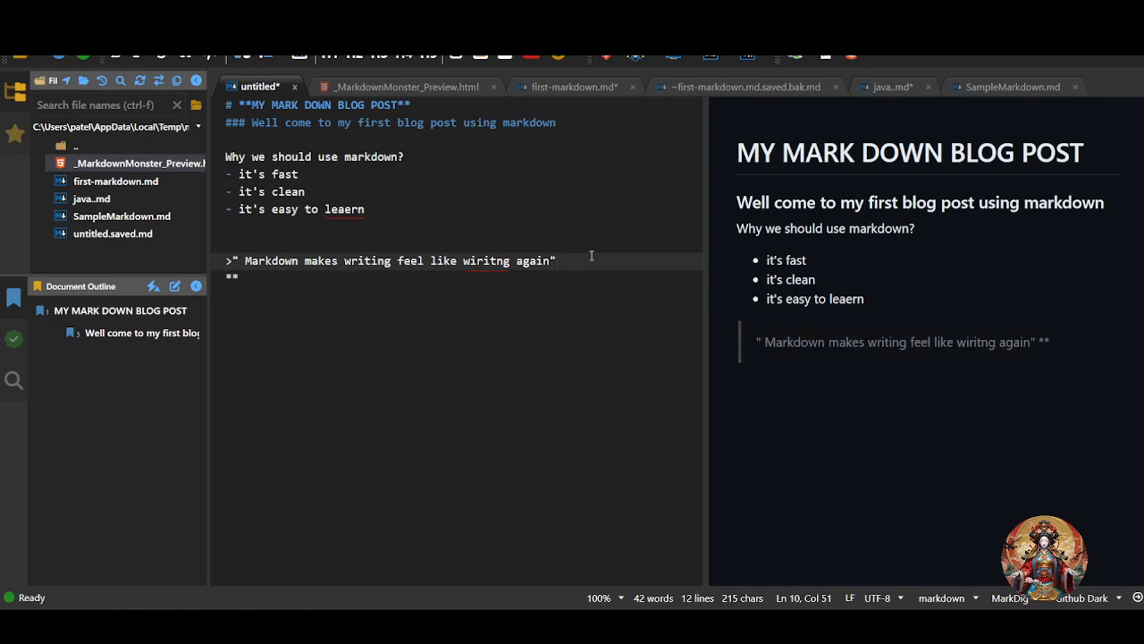
click(531, 298)
key(BackSpace)
key(BackSpace)
key(BackSpace)
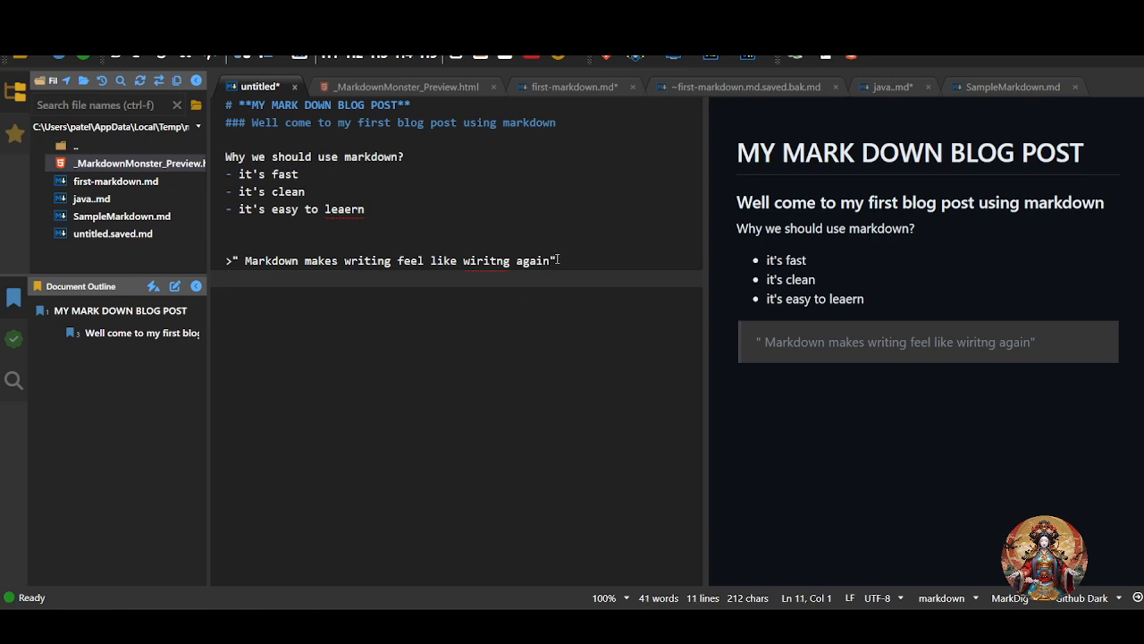
Step: Add a period before the quote's closing quotation mark and leave two blank lines below the blockquote
click(552, 259)
text(.)
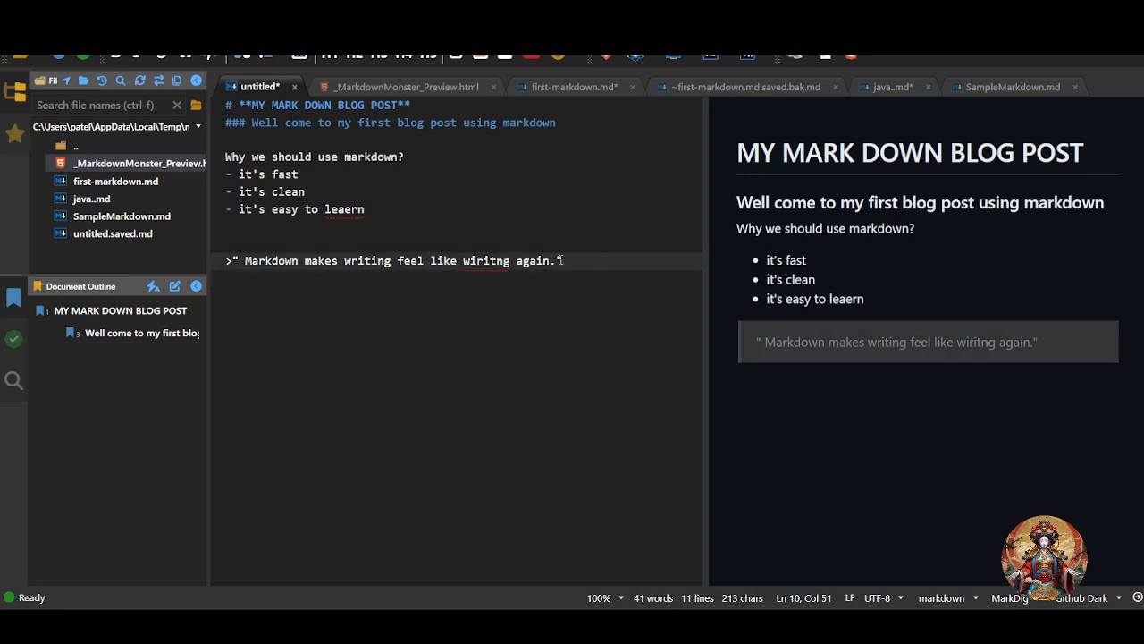
key(Return)
key(Return)
key(Return)
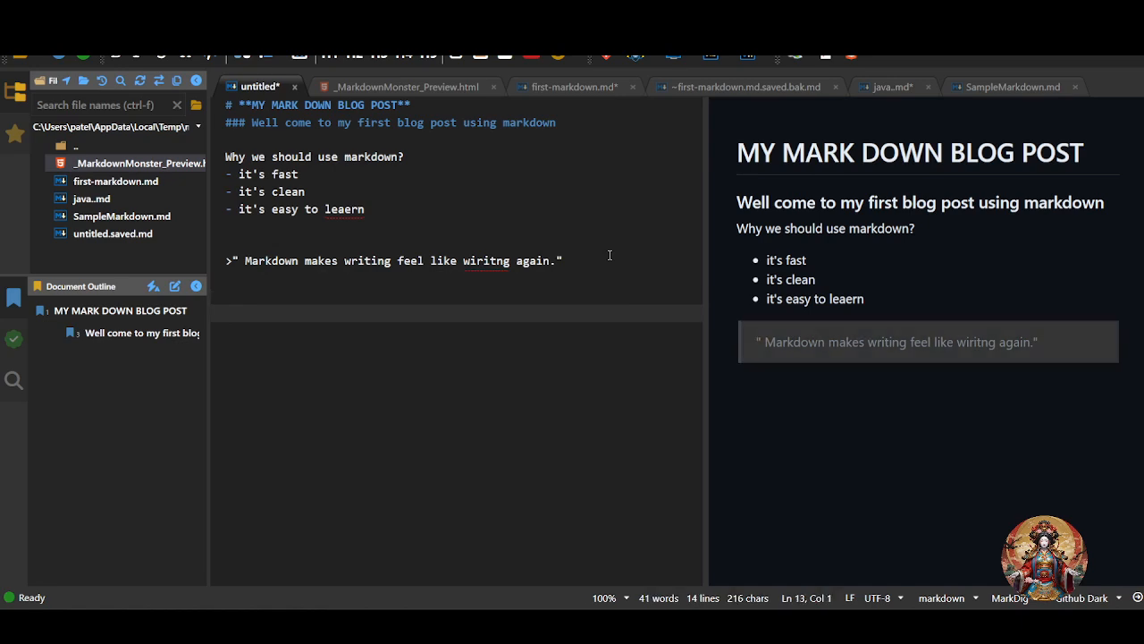
Step: Enter the bold closing line "**Thanks for reading this blog**" below the blockquote, with no space before the closing asterisks
text(**)
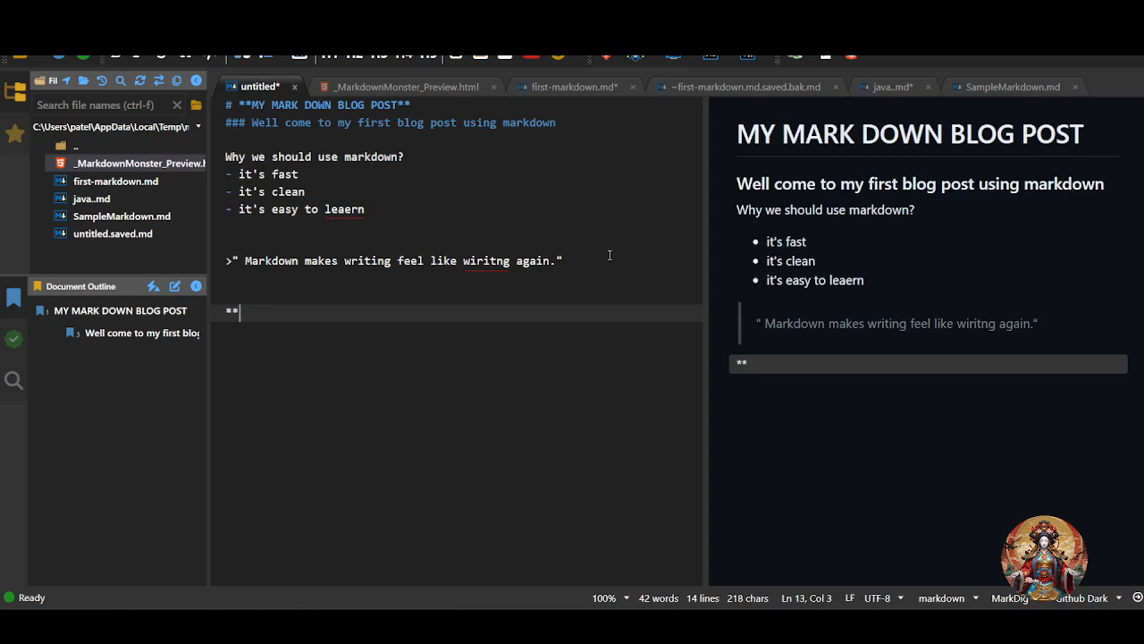
text(Thanks for wa)
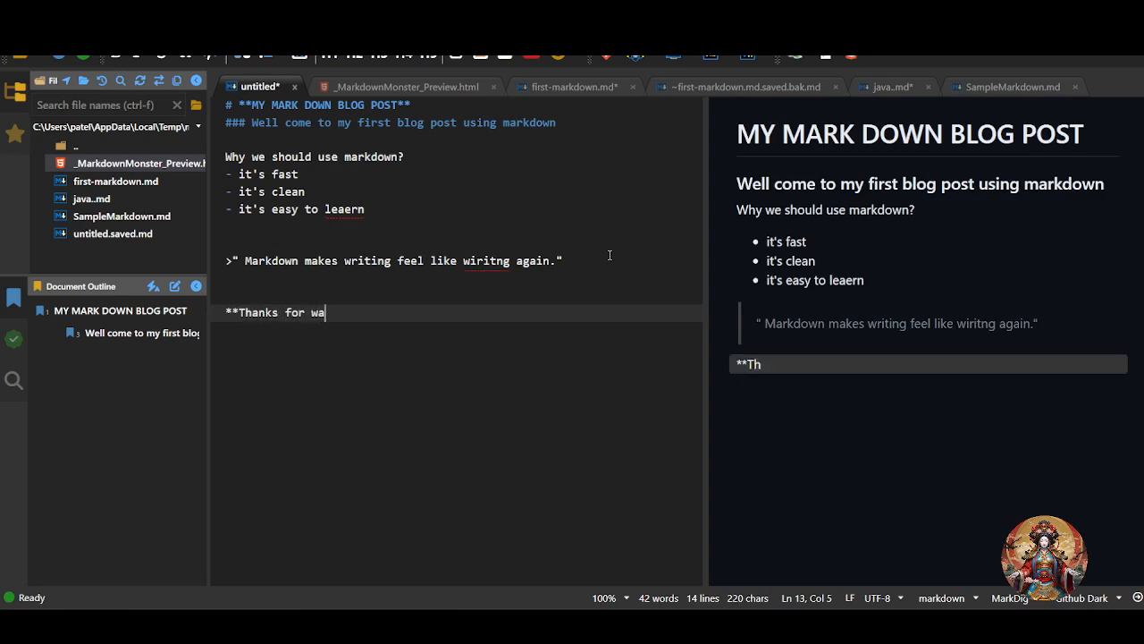
key(BackSpace)
key(BackSpace)
text(reading th)
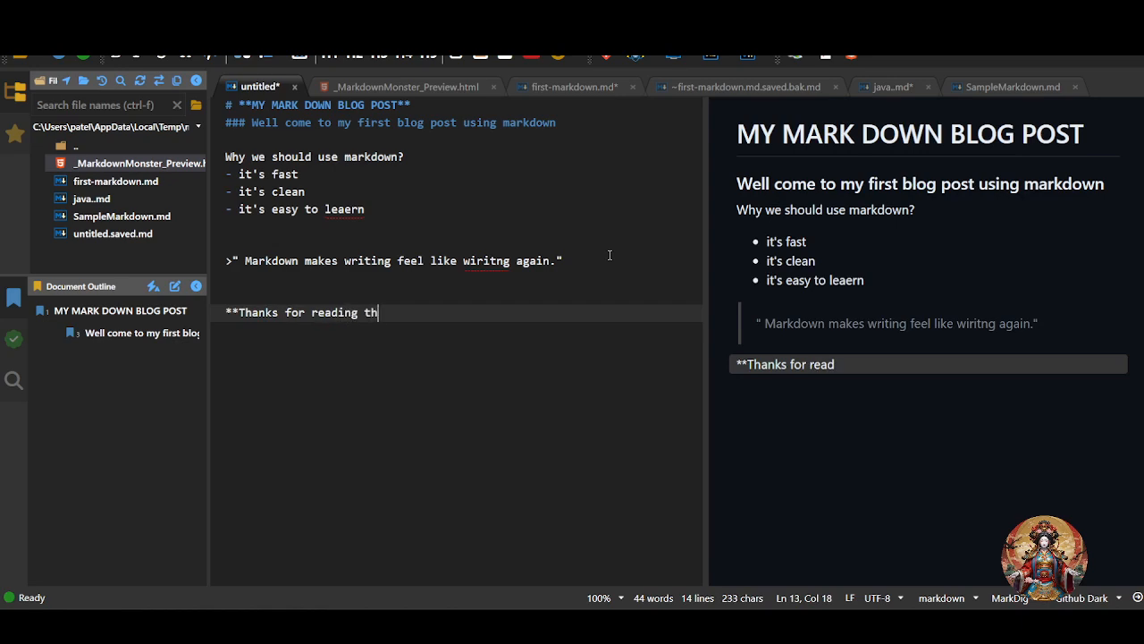
text(is blog )
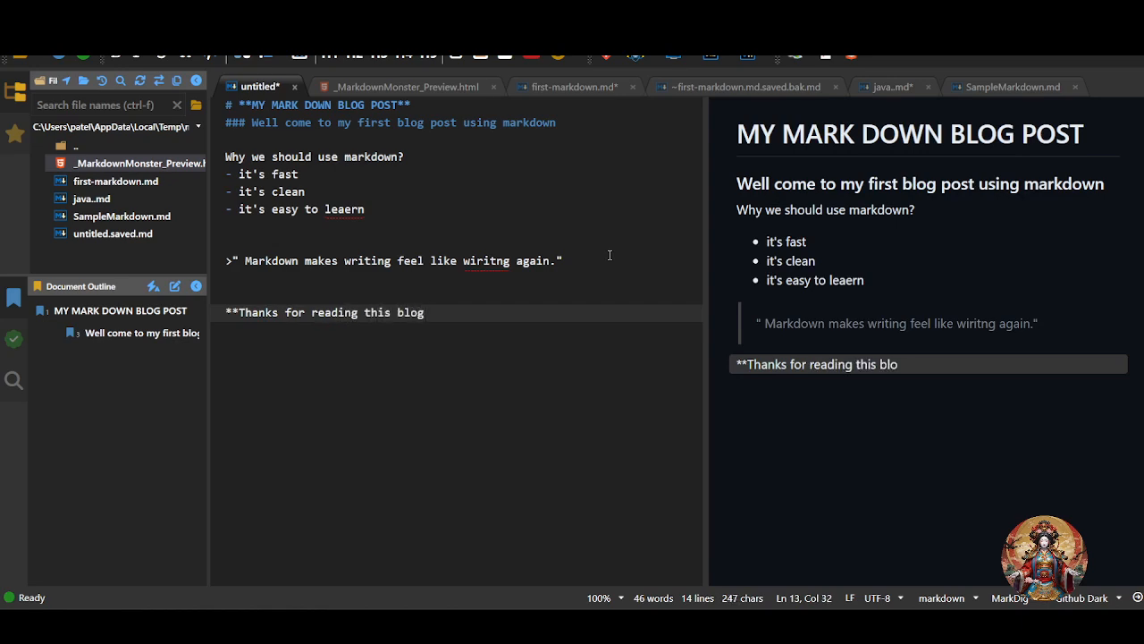
text(**)
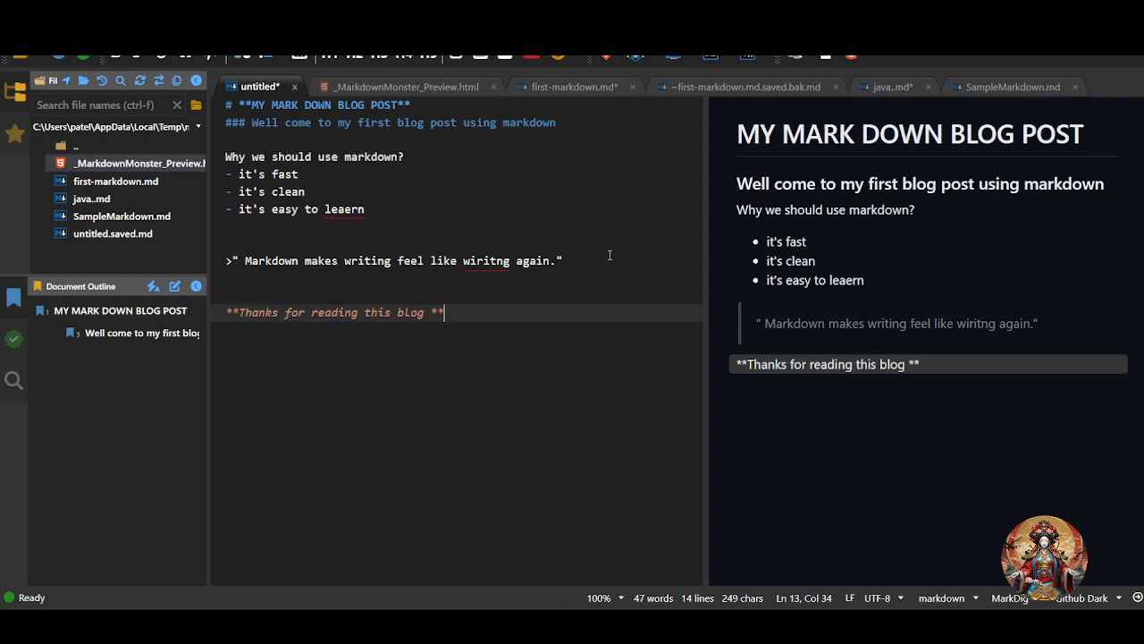
click(438, 312)
click(427, 306)
key(BackSpace)
key(BackSpace)
text(g)
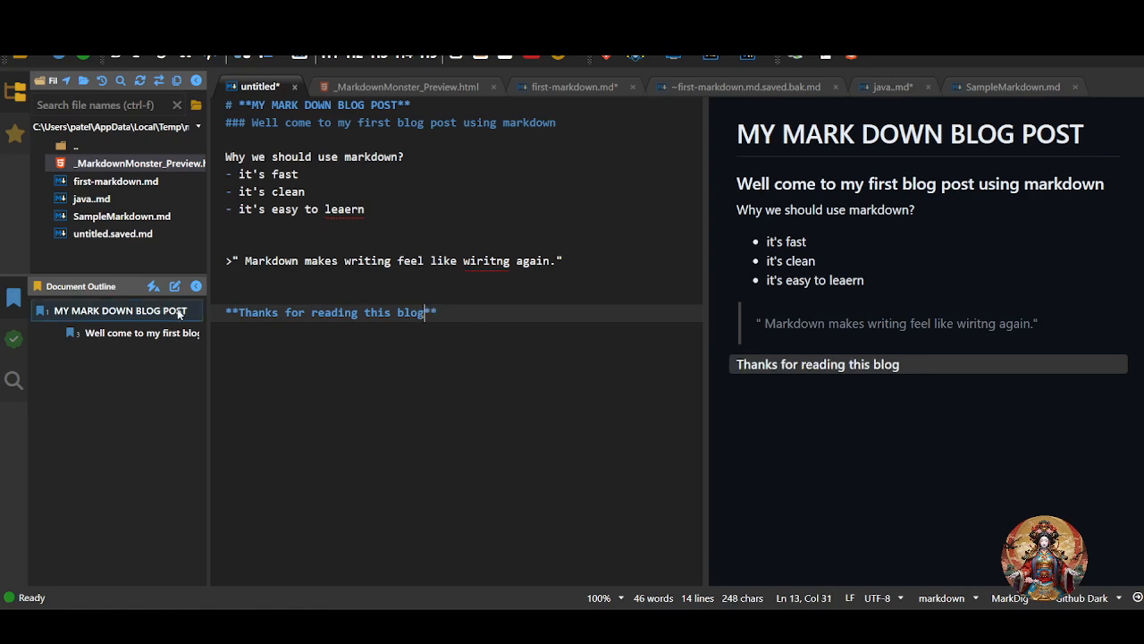
click(572, 397)
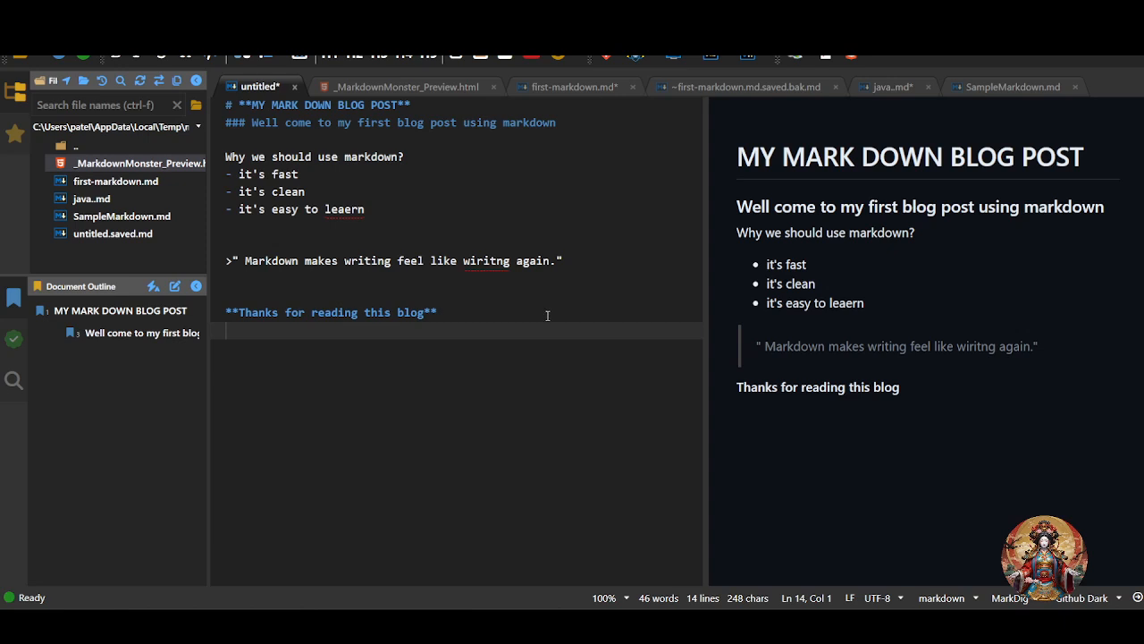
key(alt+w)
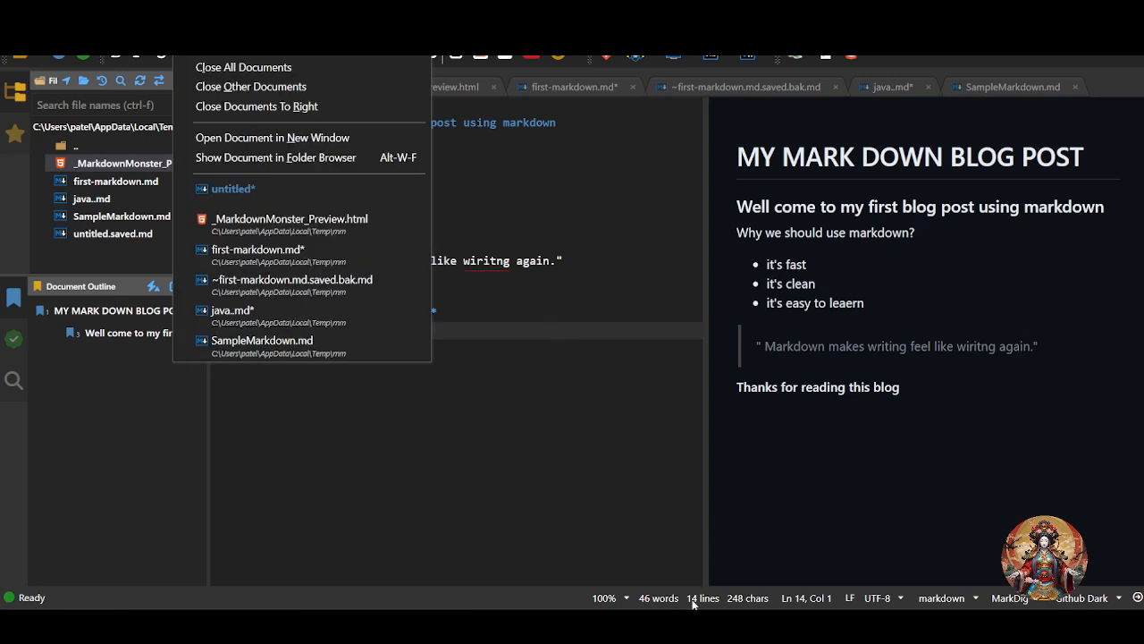